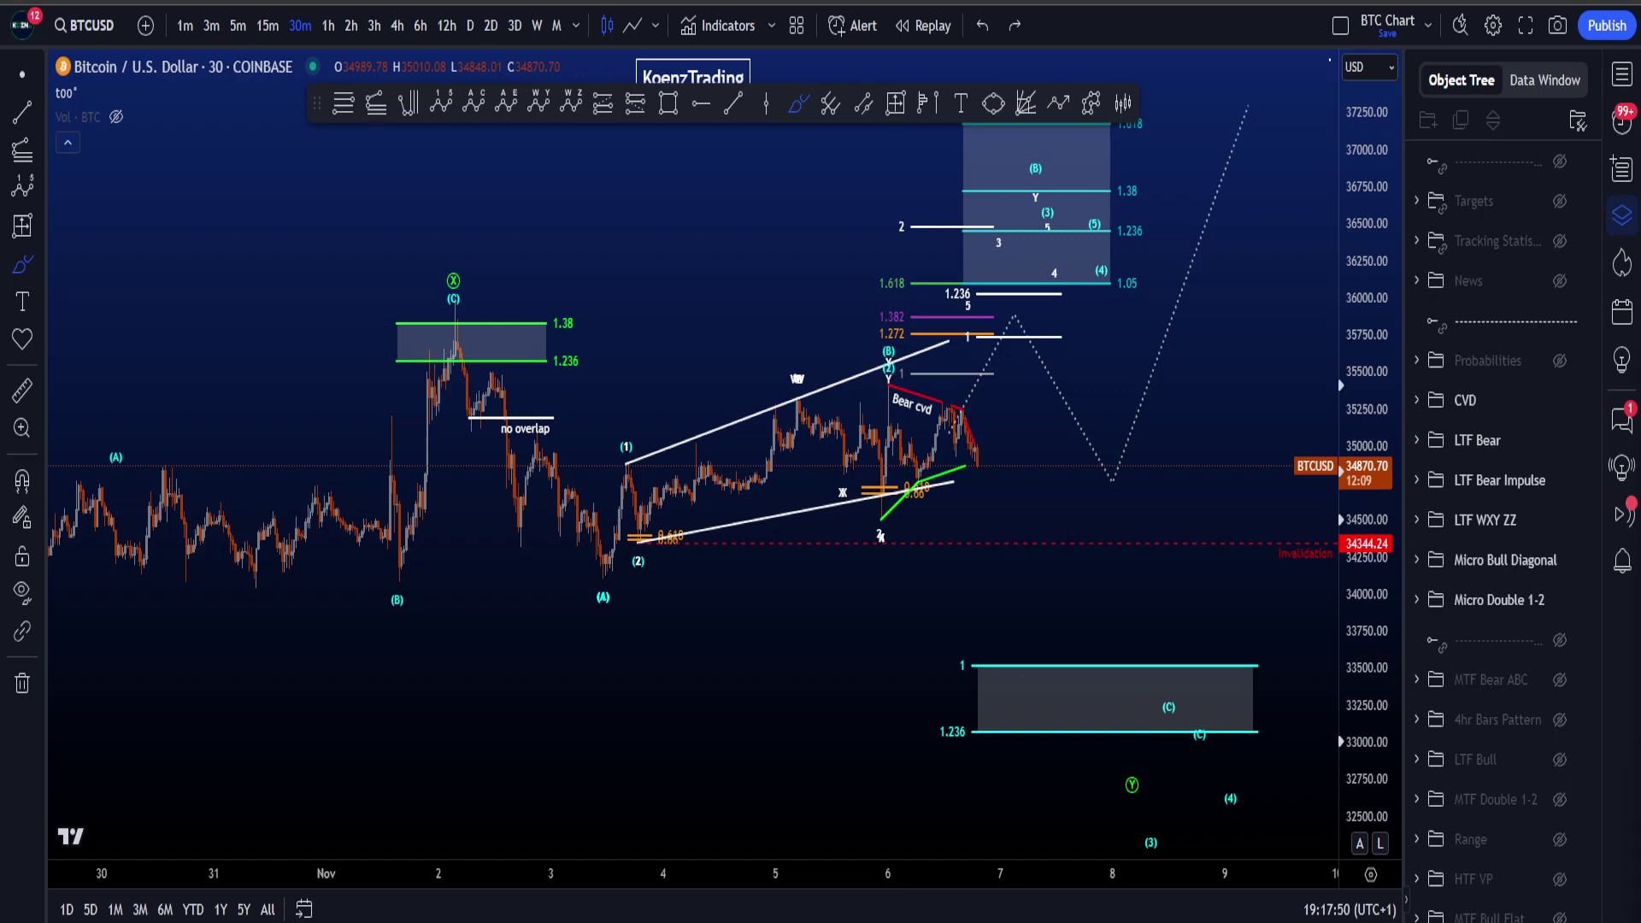
# Trace the bullish 1-2 wave path through labels (1), (2), 1 and 2 up toward wave 4 with the brush, and undo the strokes
pyautogui.moveTo(374, 693)
pyautogui.mouseDown()
pyautogui.moveTo(1162, 191)
pyautogui.moveTo(210, 501)
pyautogui.moveTo(1057, 563)
pyautogui.mouseUp()
pyautogui.hotkey('ctrl', 'z')
pyautogui.hotkey('ctrl', 'z')
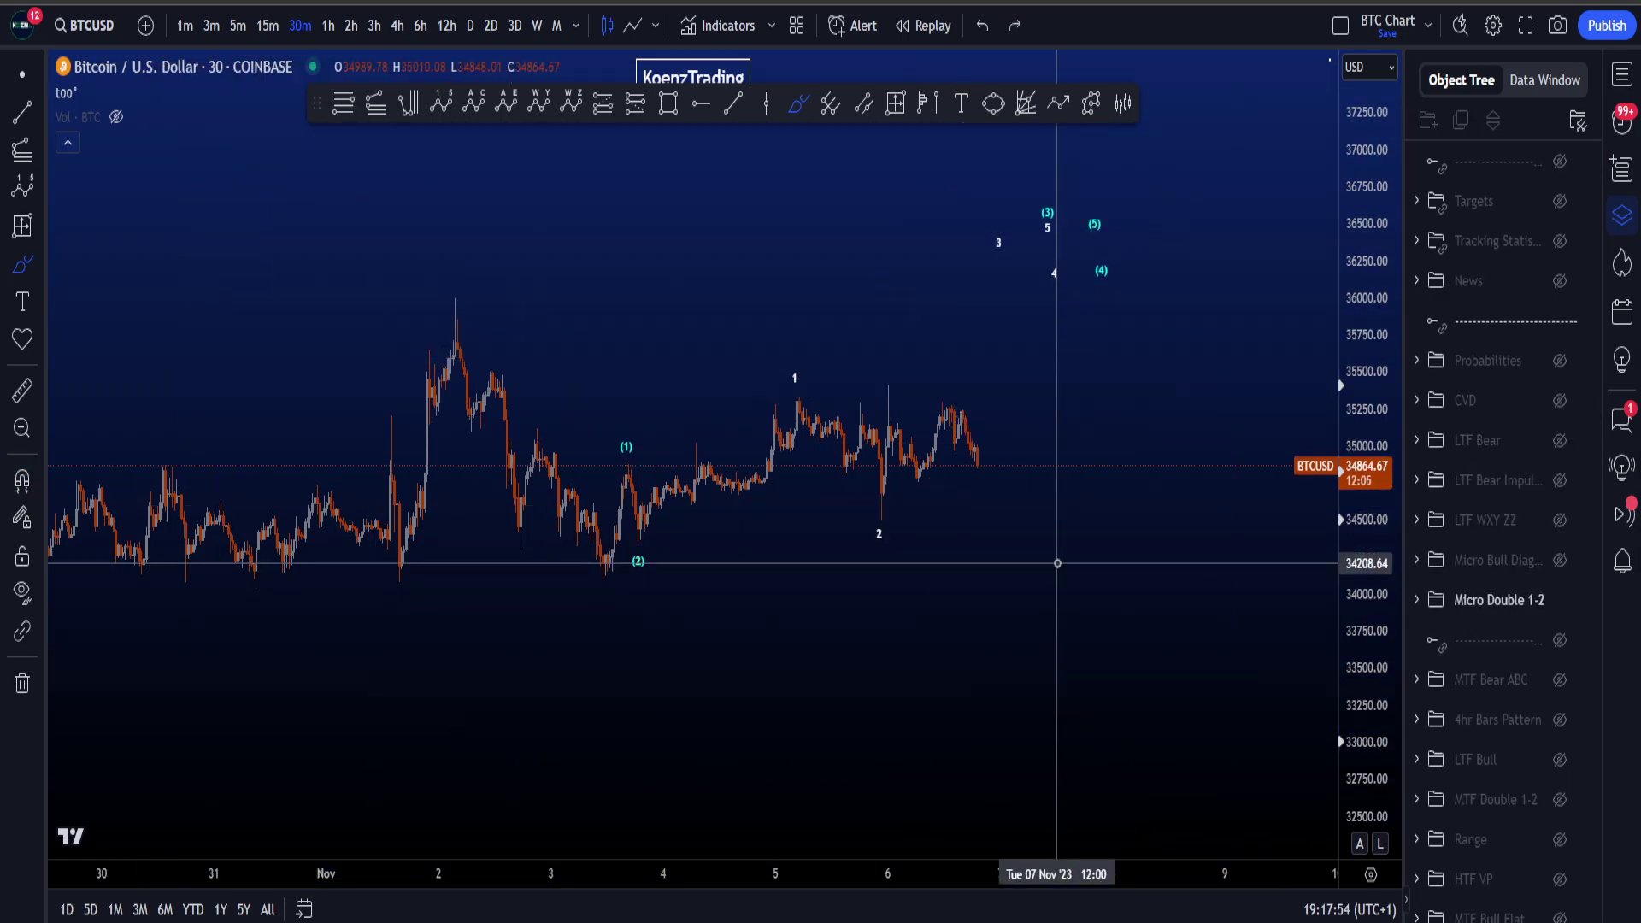
pyautogui.moveTo(571, 583)
pyautogui.mouseDown()
pyautogui.moveTo(671, 510)
pyautogui.moveTo(879, 513)
pyautogui.moveTo(1044, 277)
pyautogui.mouseUp()
pyautogui.moveTo(962, 343); pyautogui.dragTo(1060, 290)
pyautogui.hotkey('ctrl', 'z')
pyautogui.hotkey('ctrl', 'z')
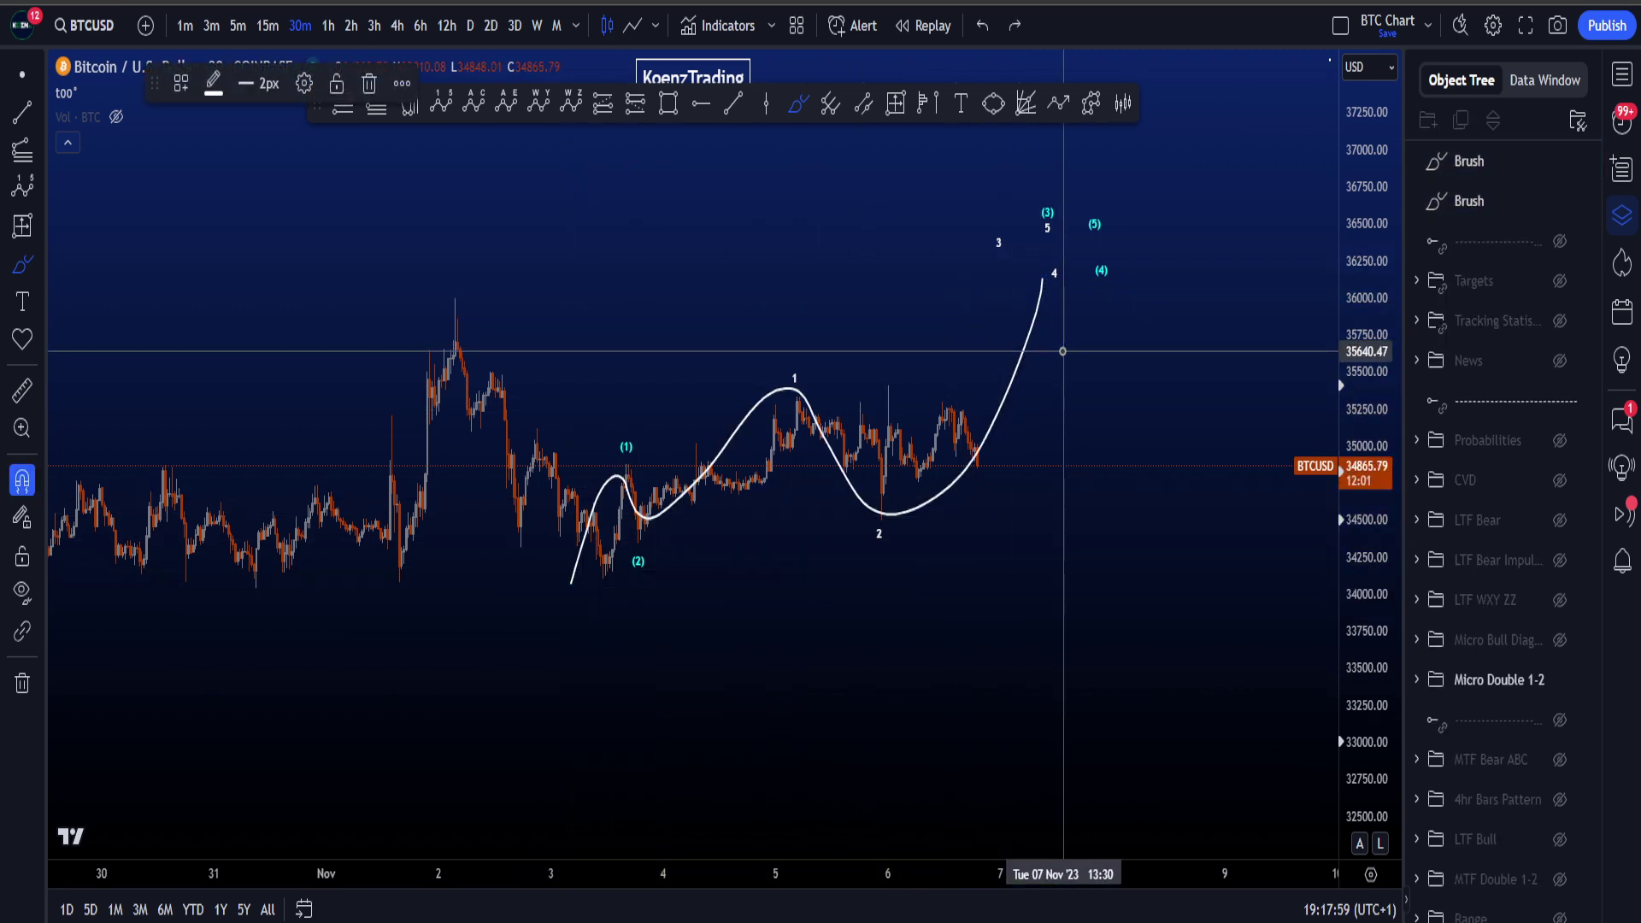
# Circle the white wave 1 label and mark the wave 2 low with the brush, and undo both marks
pyautogui.moveTo(1371, 593); pyautogui.dragTo(1373, 520)
pyautogui.moveTo(807, 352); pyautogui.dragTo(810, 346)
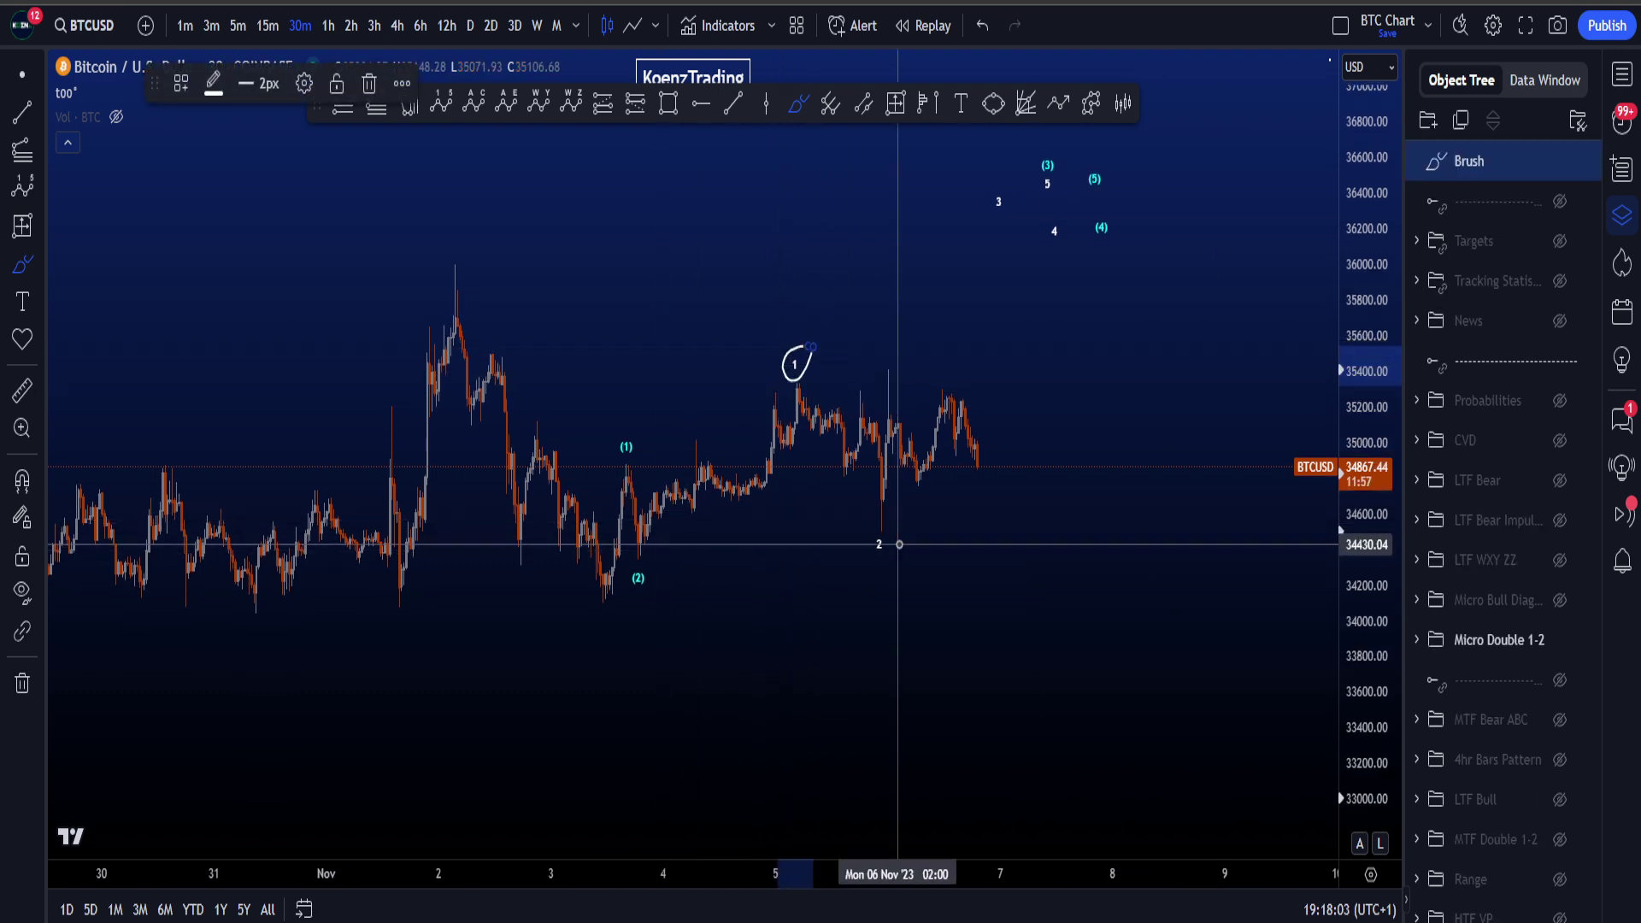
pyautogui.moveTo(900, 544); pyautogui.dragTo(898, 650)
pyautogui.hotkey('ctrl', 'z')
pyautogui.hotkey('ctrl', 'z')
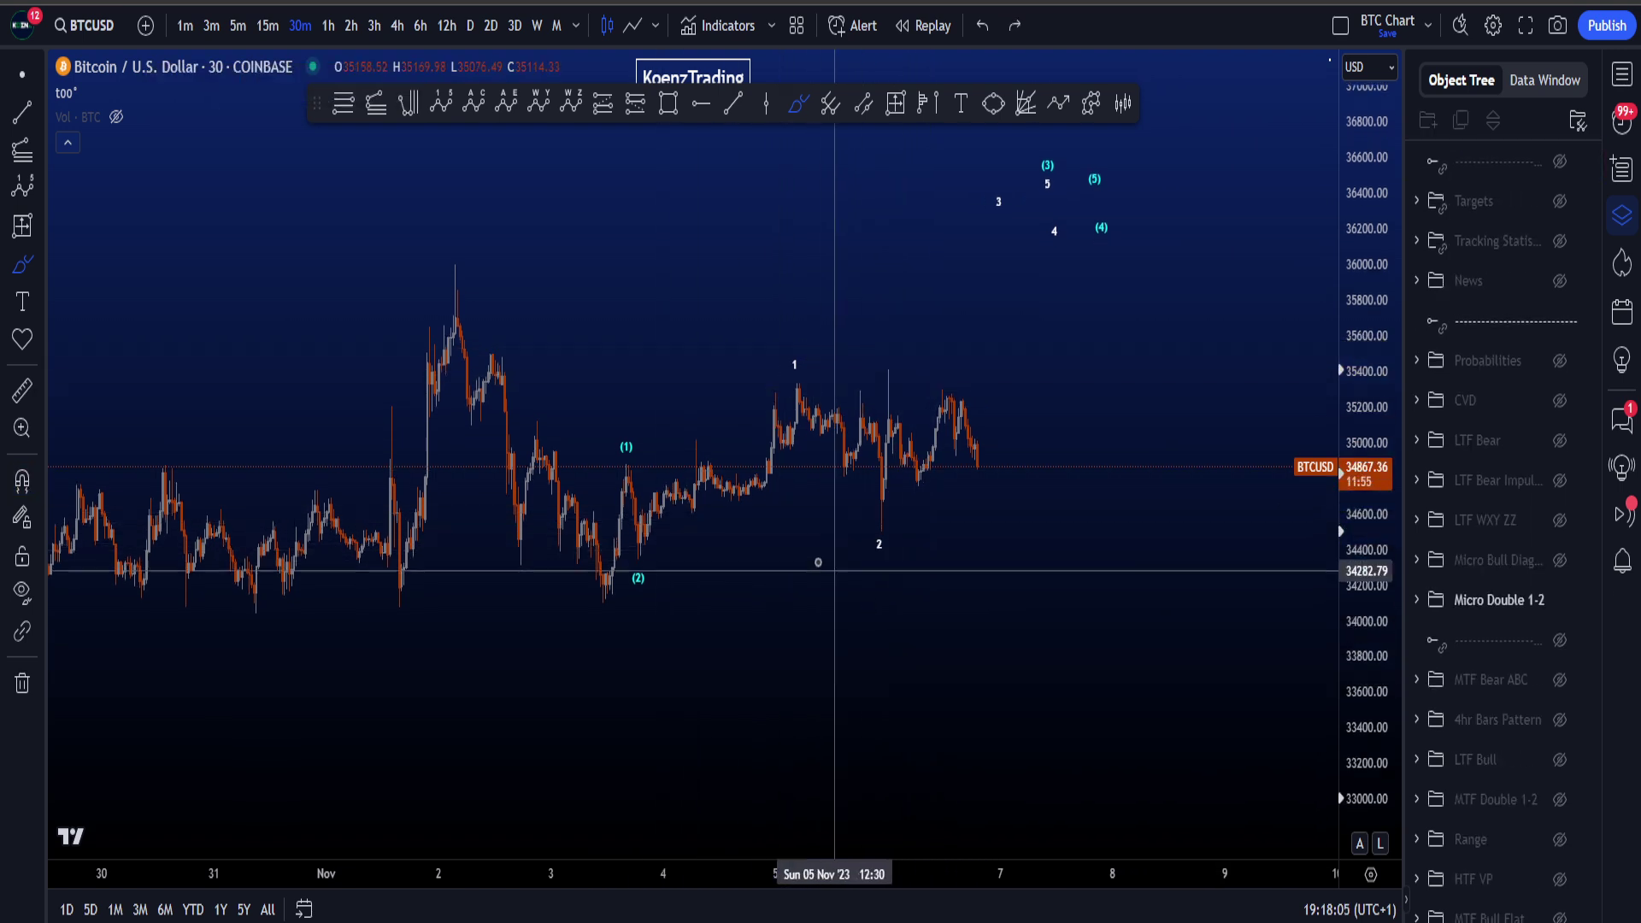
# Sketch brush strokes from the wave (2) low to the wave 2 low and around waves (1) and (2), and undo them
pyautogui.moveTo(647, 532)
pyautogui.mouseDown()
pyautogui.moveTo(785, 368)
pyautogui.moveTo(894, 525)
pyautogui.mouseUp()
pyautogui.hotkey('ctrl', 'z')
pyautogui.hotkey('ctrl', 'z')
pyautogui.moveTo(639, 422)
pyautogui.mouseDown()
pyautogui.moveTo(638, 585)
pyautogui.moveTo(638, 560)
pyautogui.moveTo(616, 588)
pyautogui.mouseUp()
pyautogui.hotkey('ctrl', 'z')
pyautogui.hotkey('ctrl', 'z')
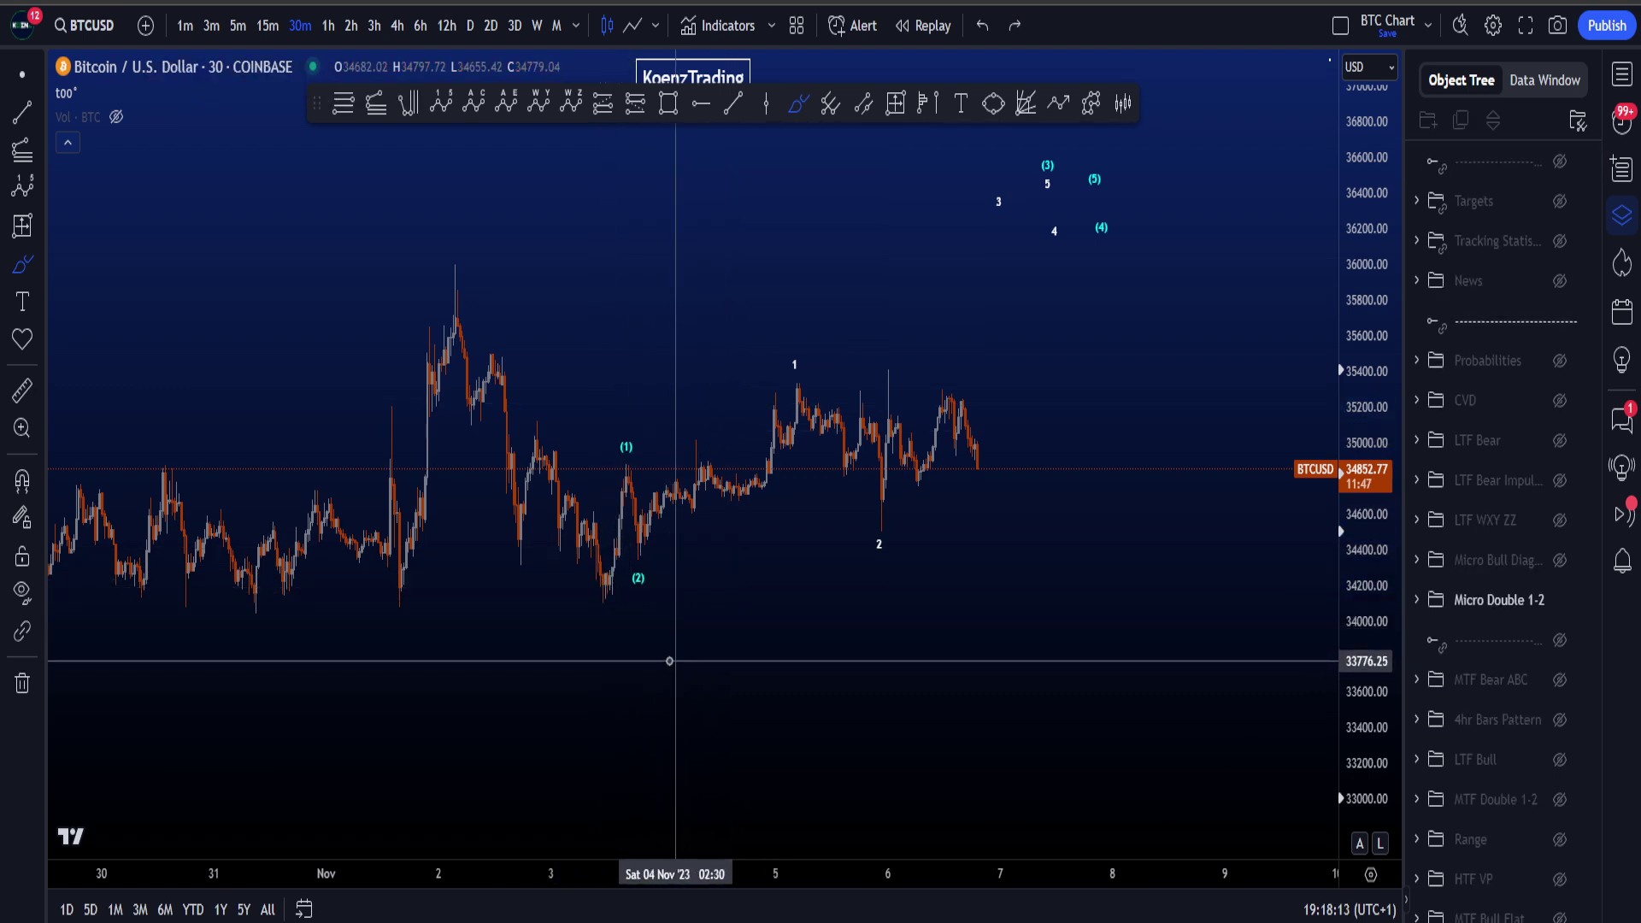
# Sketch an example rising diagonal with two boundary lines and an inner wave path below the price, and undo the strokes
pyautogui.moveTo(669, 658); pyautogui.dragTo(862, 532)
pyautogui.moveTo(799, 778); pyautogui.dragTo(918, 588)
pyautogui.moveTo(635, 786)
pyautogui.mouseDown()
pyautogui.moveTo(662, 701)
pyautogui.moveTo(738, 682)
pyautogui.mouseUp()
pyautogui.moveTo(796, 748); pyautogui.dragTo(817, 561)
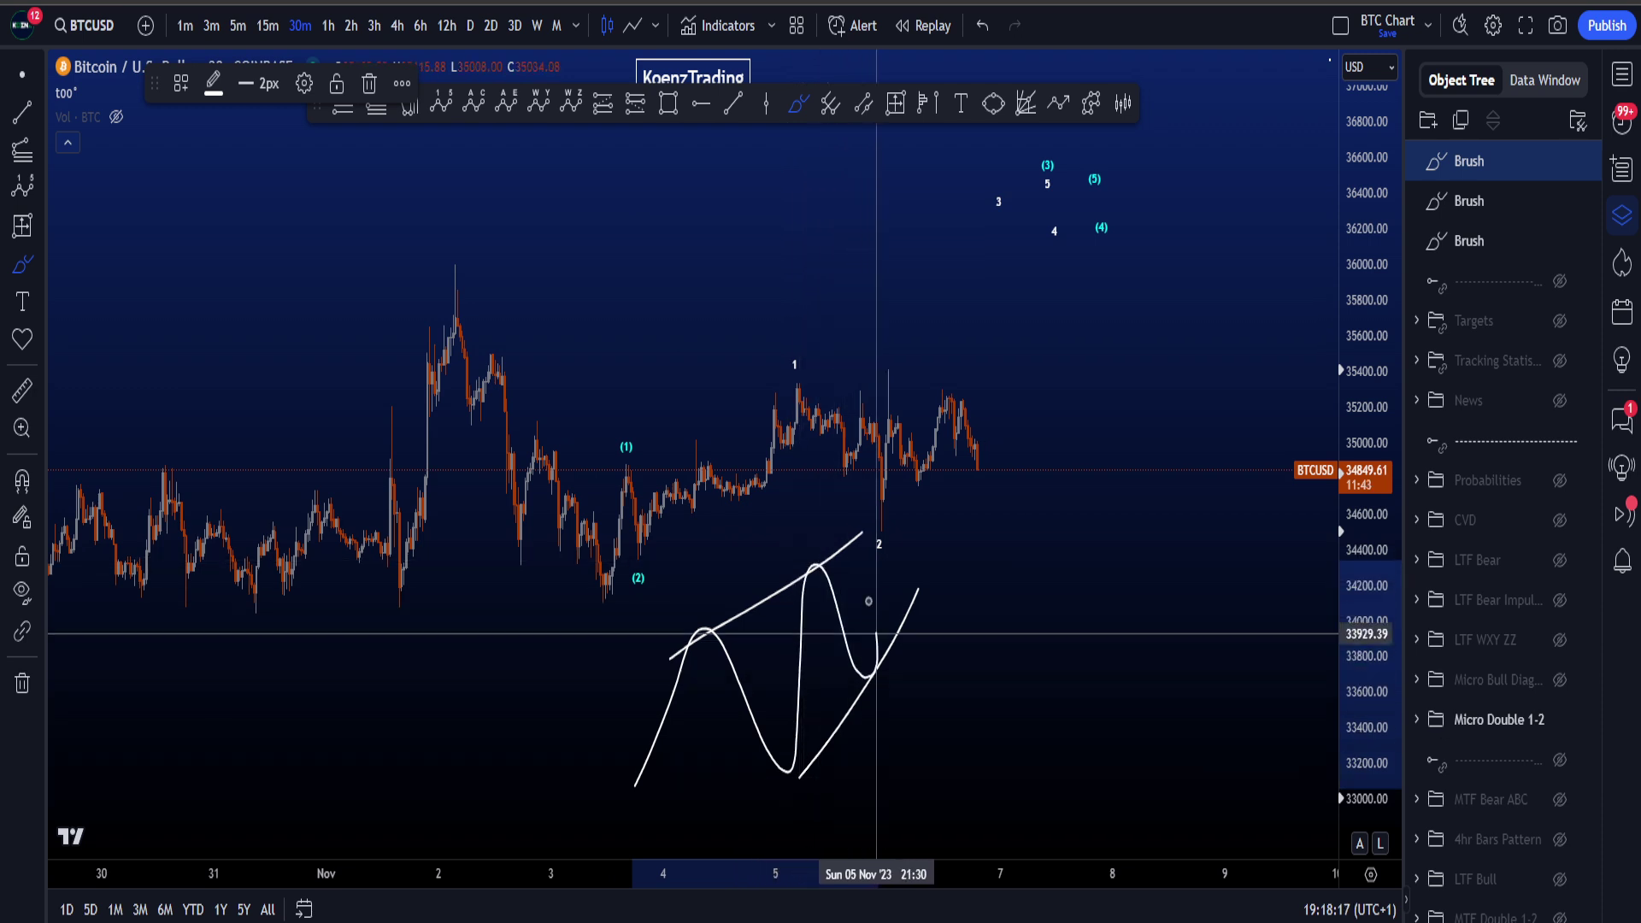
pyautogui.moveTo(876, 634); pyautogui.dragTo(905, 609)
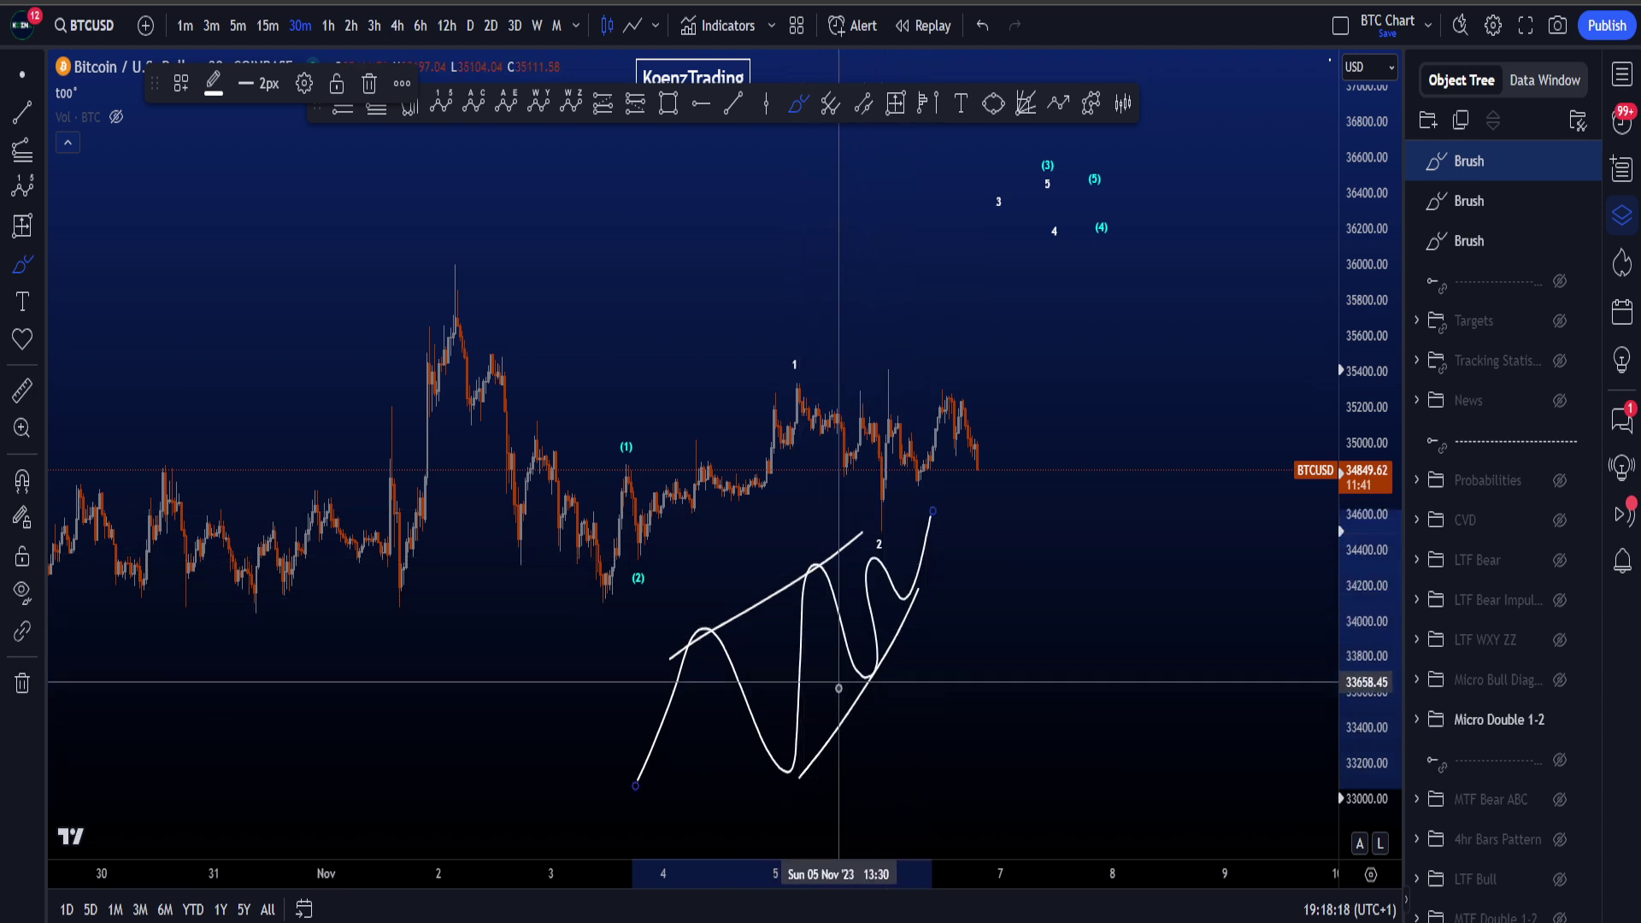
pyautogui.moveTo(843, 685)
pyautogui.mouseDown()
pyautogui.moveTo(780, 619)
pyautogui.moveTo(848, 618)
pyautogui.mouseUp()
pyautogui.hotkey('ctrl', 'z')
pyautogui.hotkey('ctrl', 'z')
pyautogui.hotkey('ctrl', 'z')
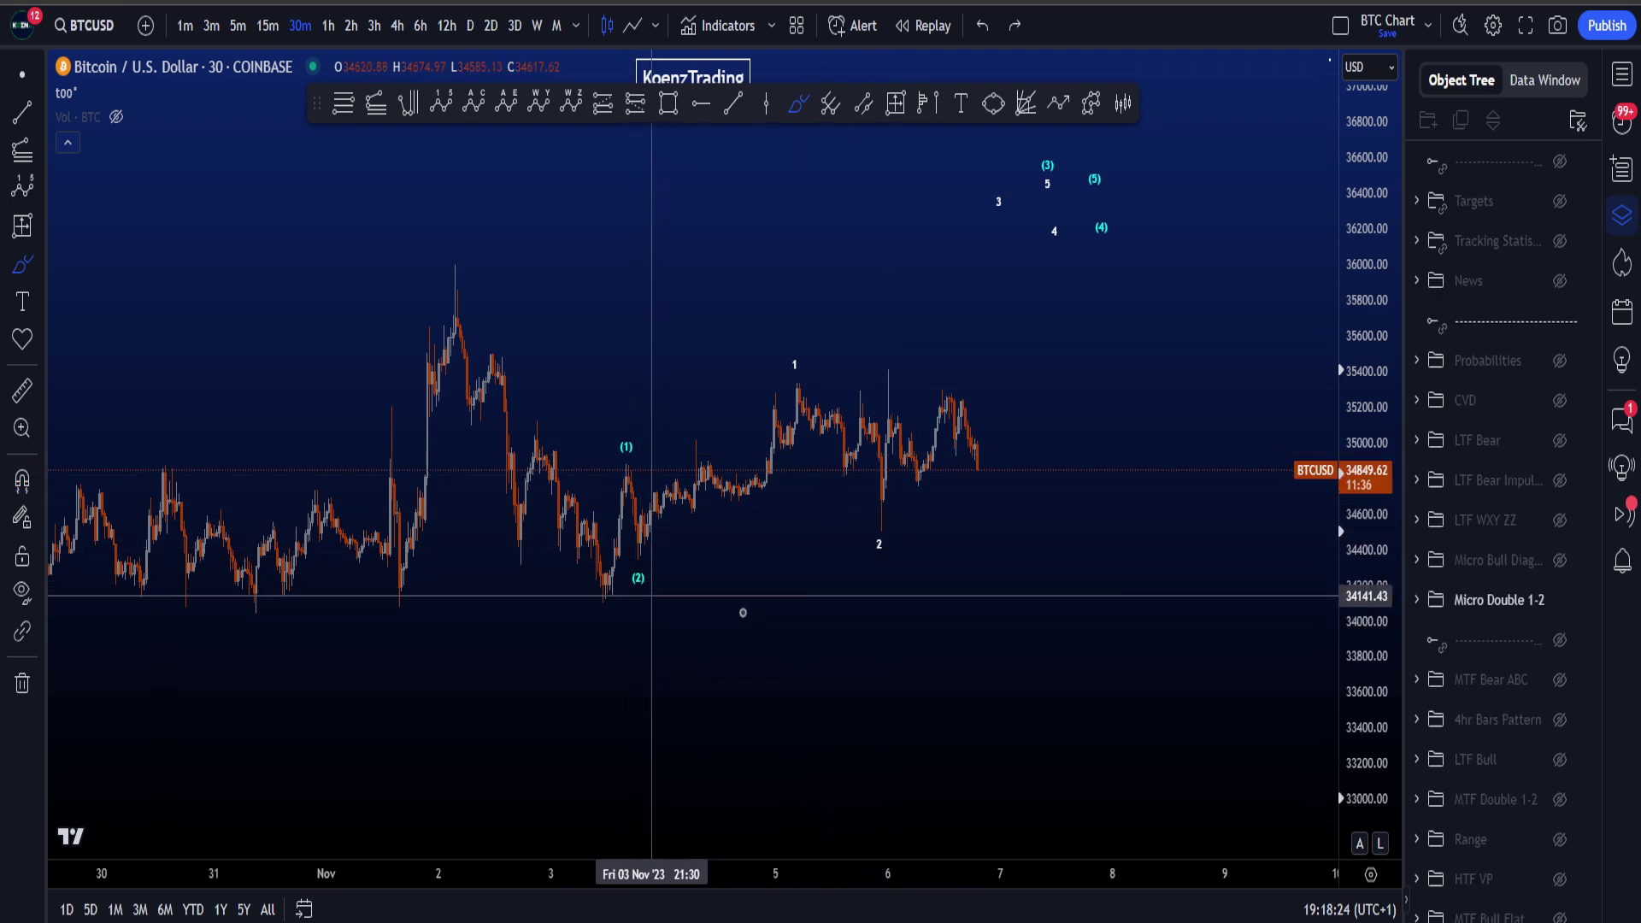
pyautogui.moveTo(742, 613)
pyautogui.mouseDown()
pyautogui.moveTo(835, 319)
pyautogui.moveTo(762, 616)
pyautogui.mouseUp()
pyautogui.hotkey('ctrl', 'z')
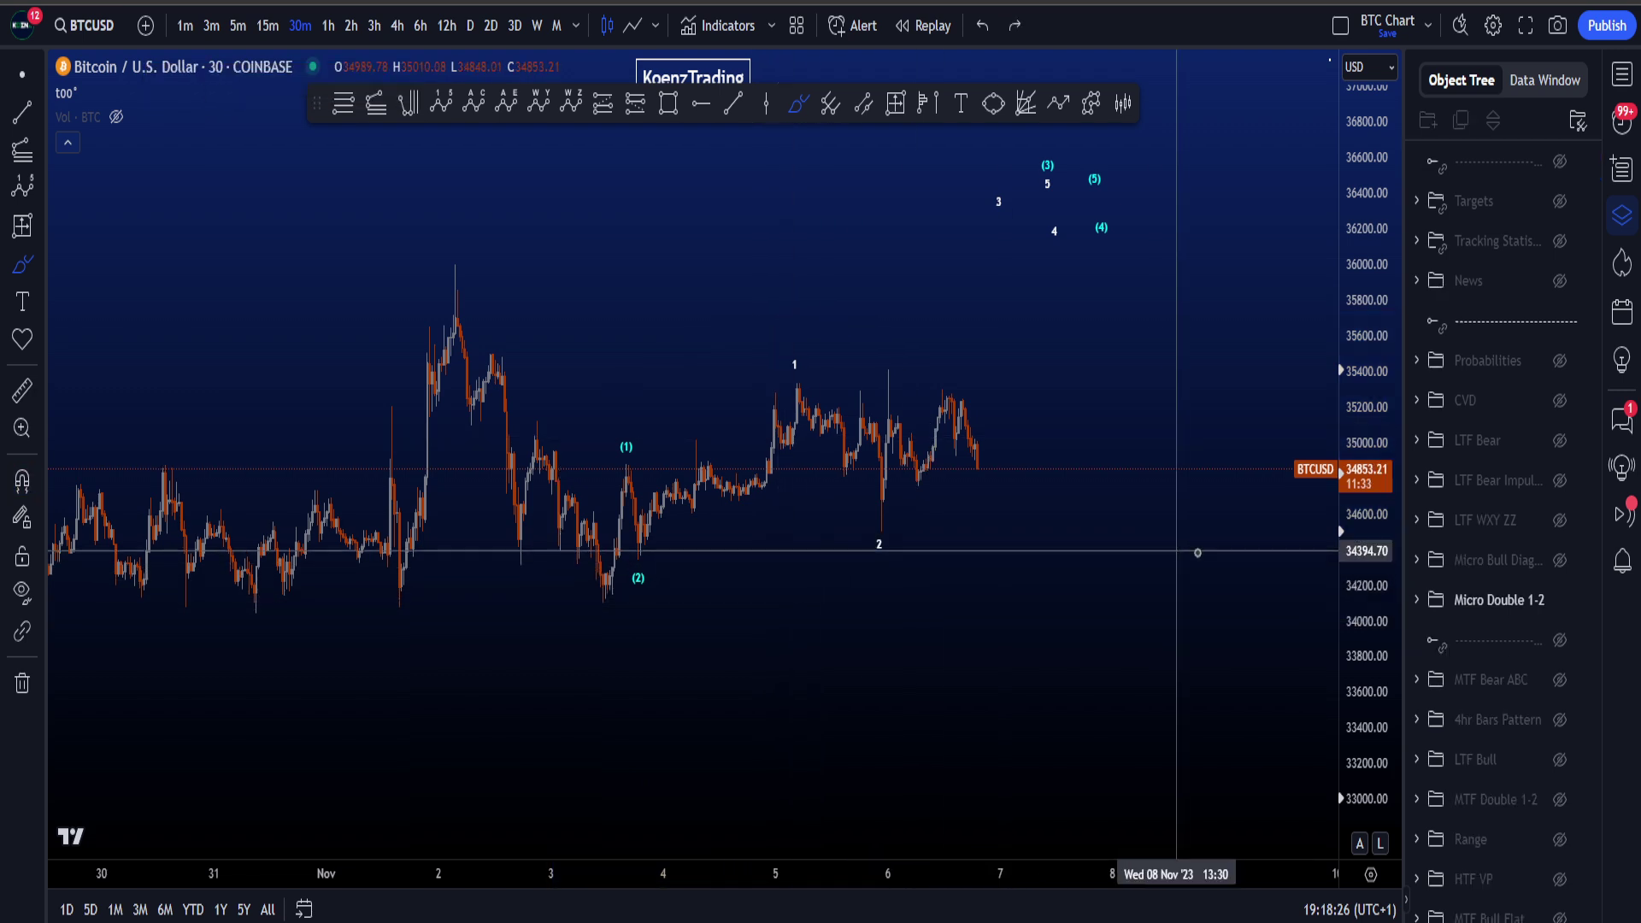
# Hide the Micro Double 1-2 drawing group and show the Micro Bull Diagonal group on the chart
pyautogui.click(1560, 601)
pyautogui.click(1560, 560)
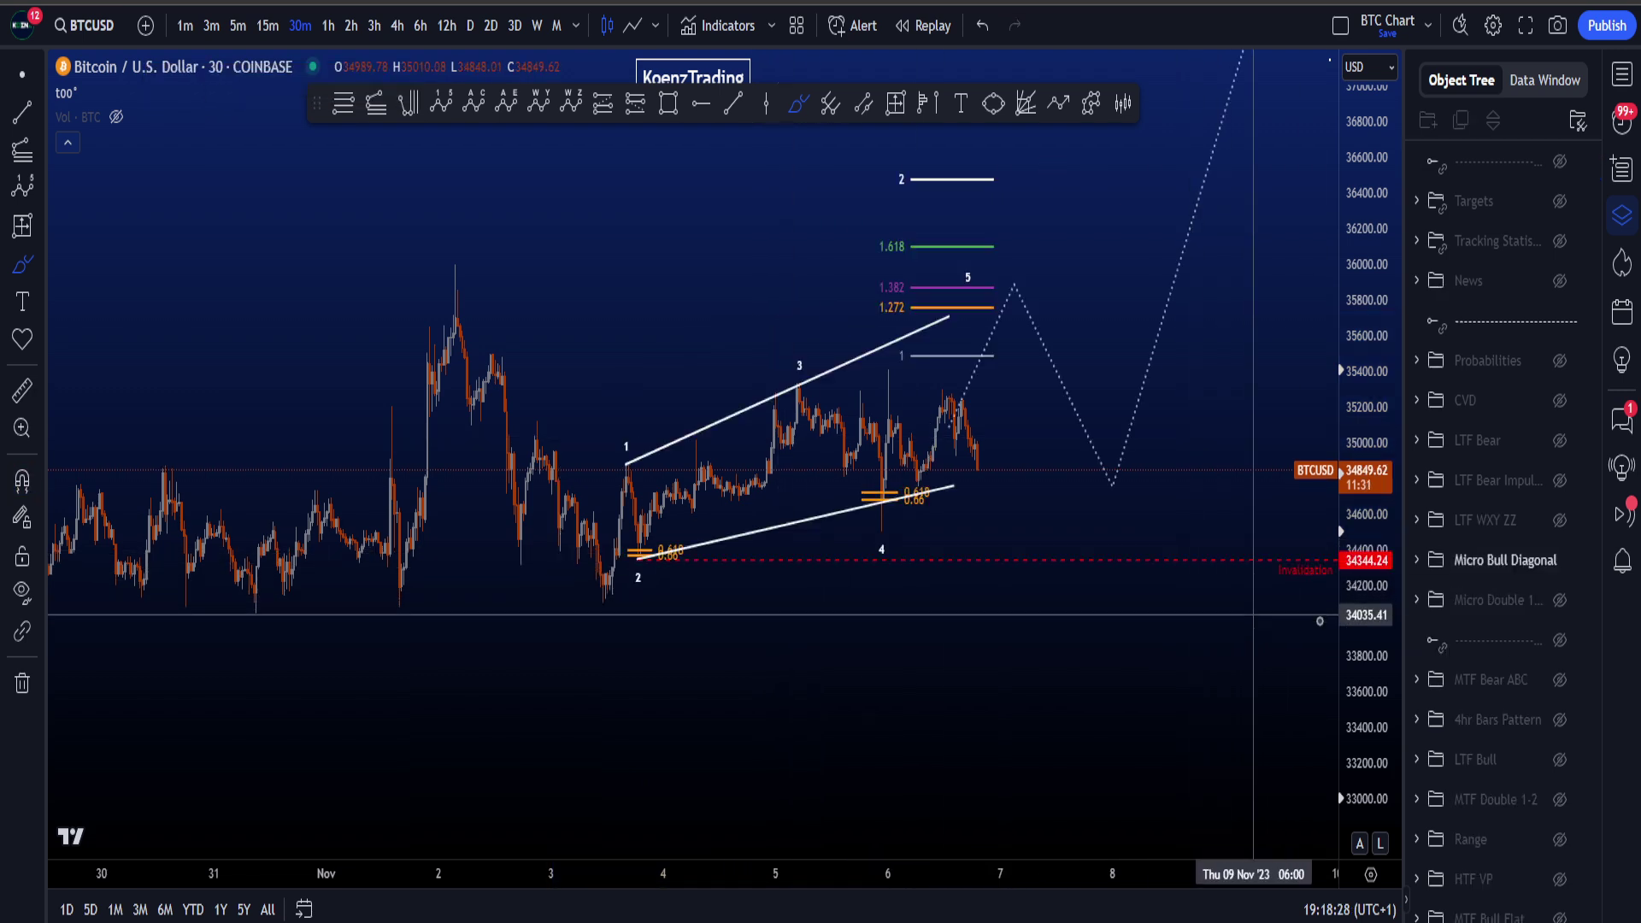
pyautogui.moveTo(1369, 647); pyautogui.dragTo(1369, 604)
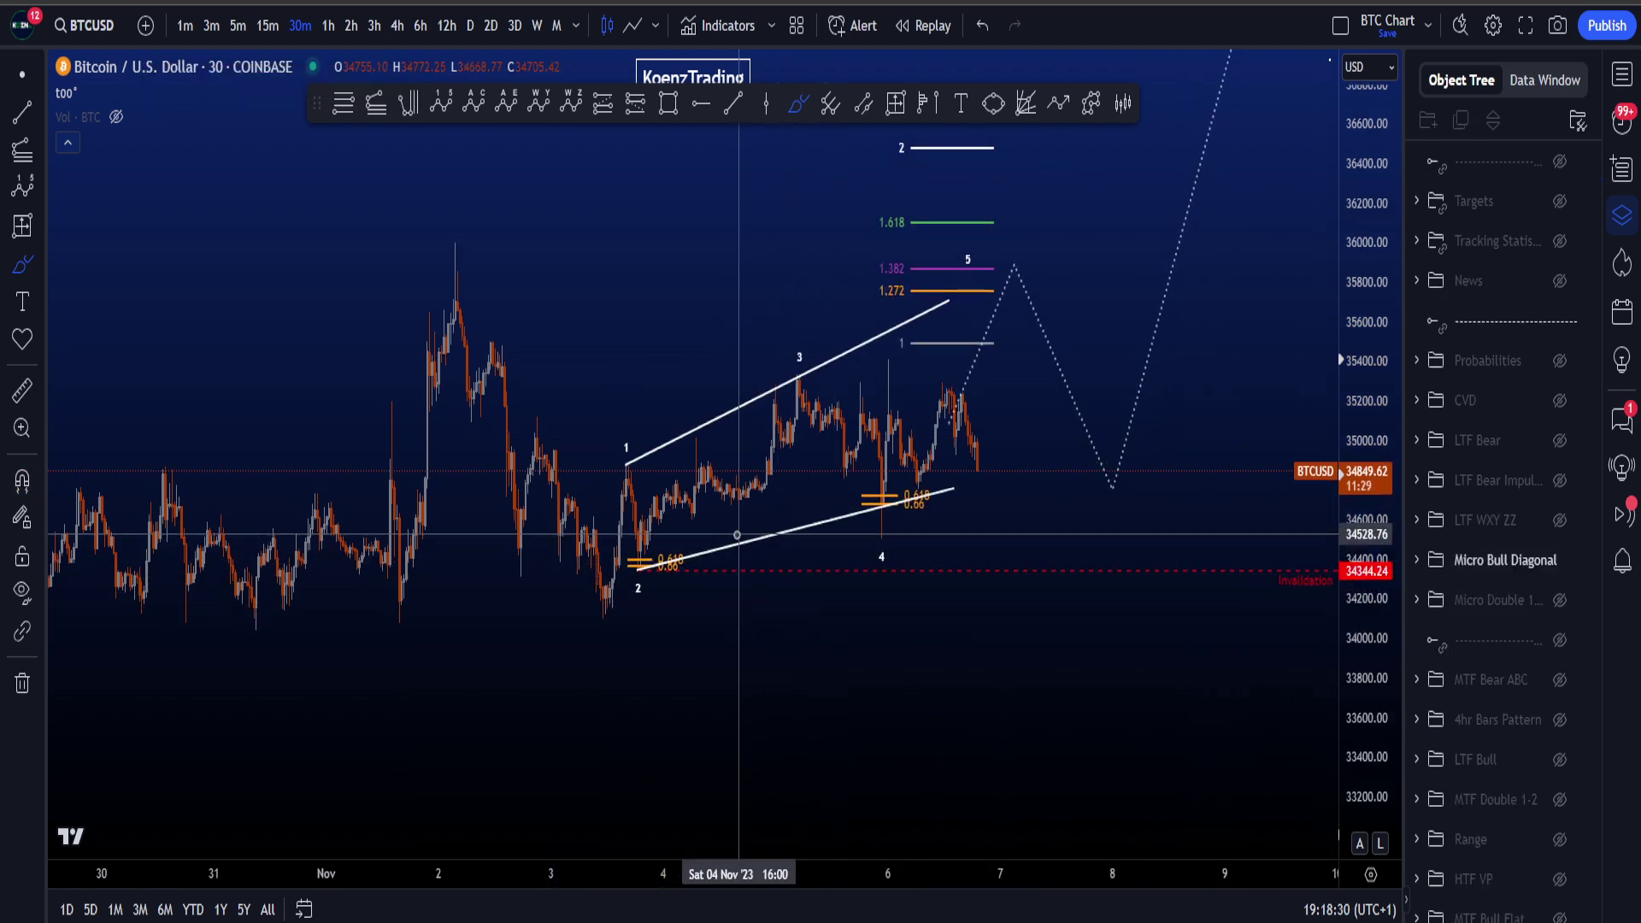
# Mark the Micro Bull Diagonal's wave structure from the 3 Nov low with brush strokes, and undo each stroke
pyautogui.moveTo(592, 599)
pyautogui.mouseDown()
pyautogui.moveTo(625, 469)
pyautogui.moveTo(996, 283)
pyautogui.mouseUp()
pyautogui.hotkey('ctrl', 'z')
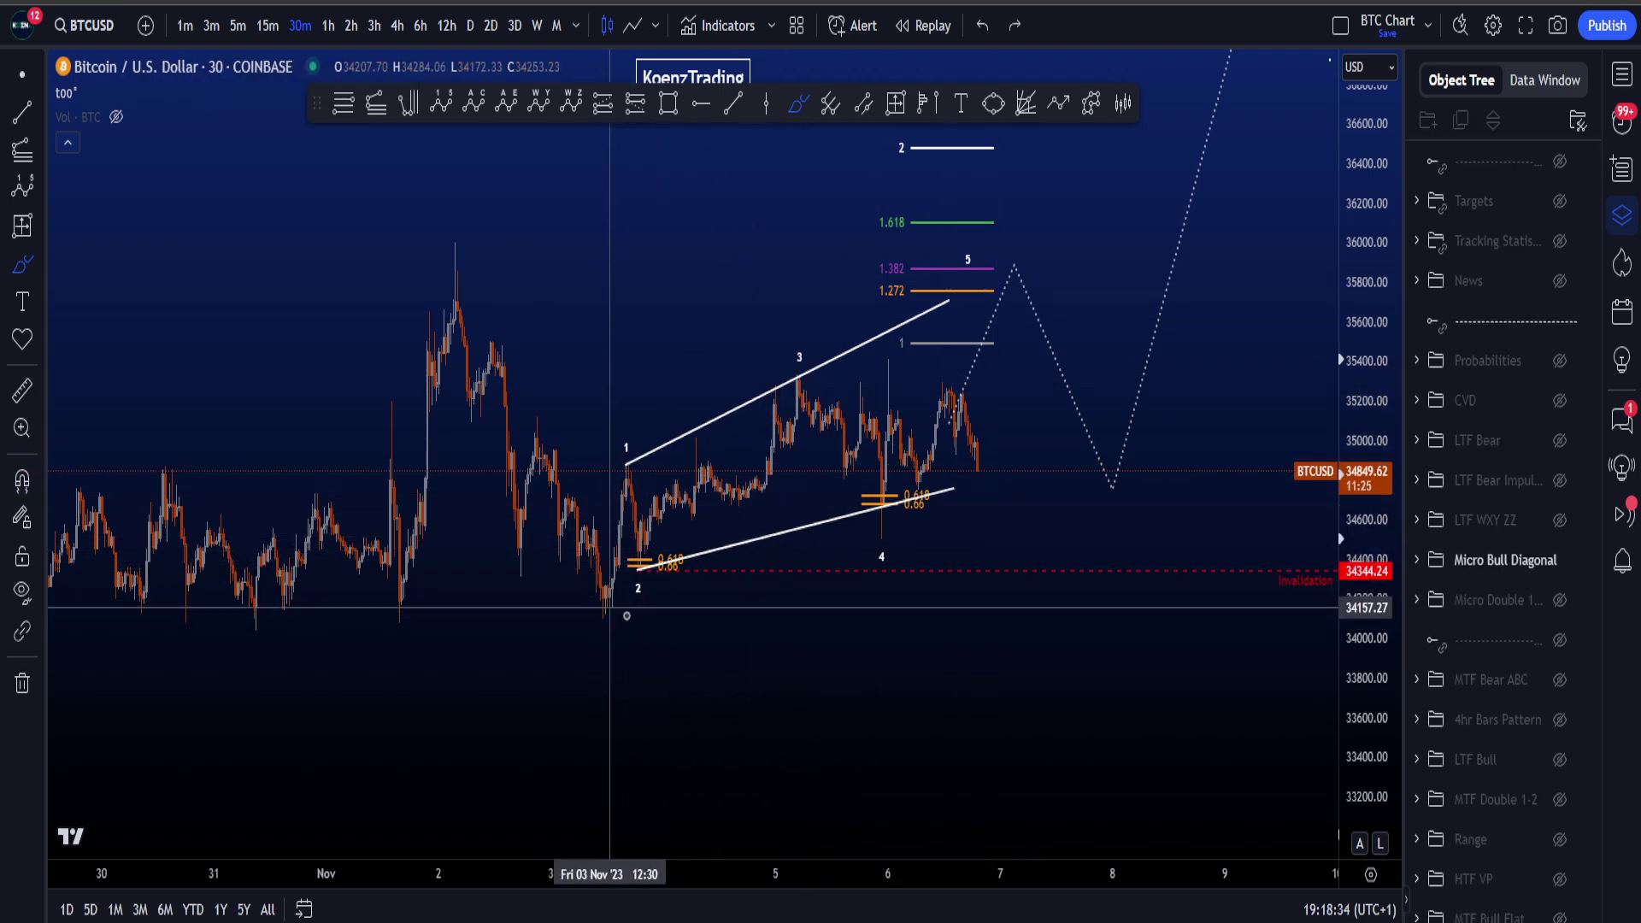
pyautogui.moveTo(618, 613)
pyautogui.mouseDown()
pyautogui.moveTo(1089, 197)
pyautogui.moveTo(461, 359)
pyautogui.moveTo(845, 627)
pyautogui.mouseUp()
pyautogui.hotkey('ctrl', 'z')
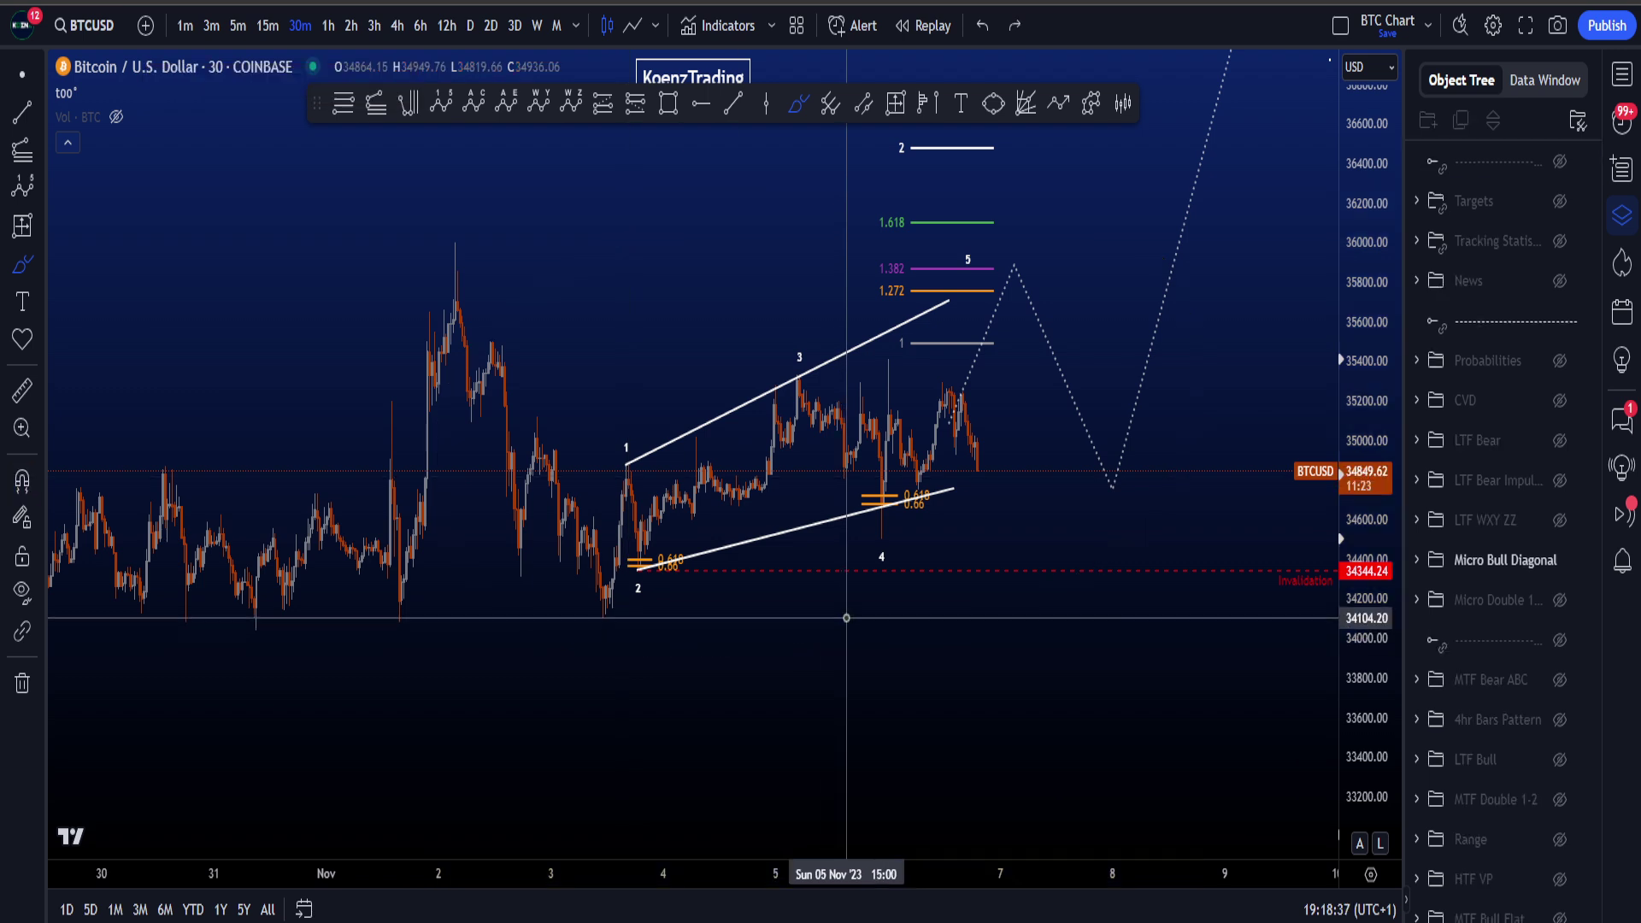
pyautogui.moveTo(588, 612)
pyautogui.mouseDown()
pyautogui.moveTo(908, 587)
pyautogui.moveTo(465, 432)
pyautogui.moveTo(644, 627)
pyautogui.mouseUp()
pyautogui.hotkey('ctrl', 'z')
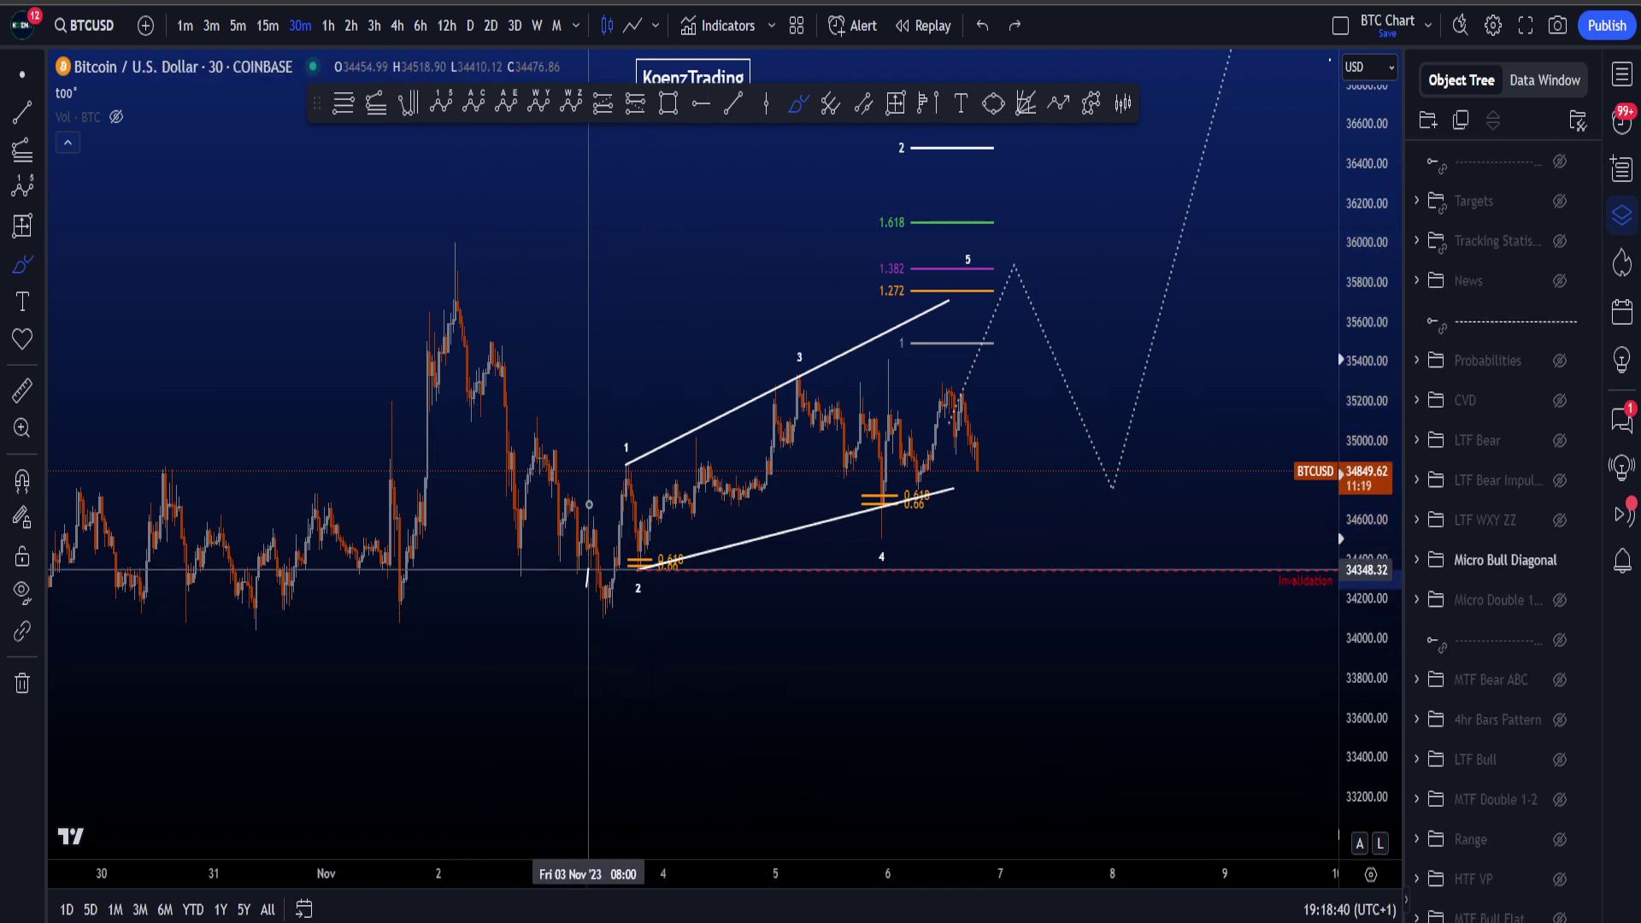
pyautogui.moveTo(588, 505)
pyautogui.mouseDown()
pyautogui.moveTo(636, 560)
pyautogui.moveTo(963, 396)
pyautogui.mouseUp()
pyautogui.hotkey('ctrl', 'z')
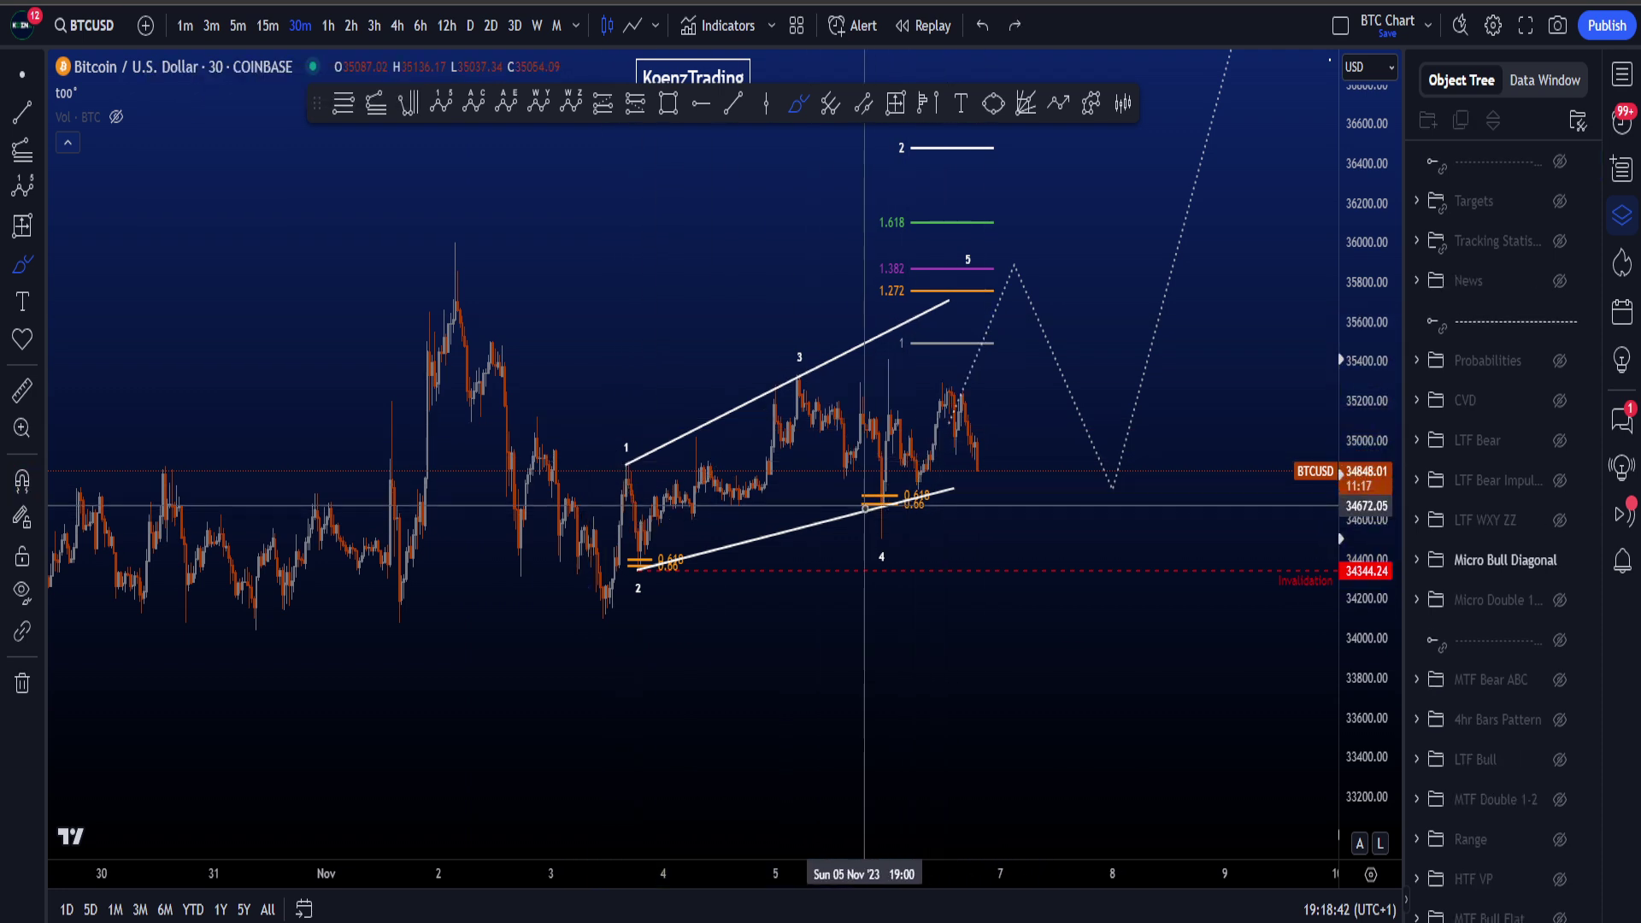
# Trace the projected rise from wave 4 past the wave 5 targets, mark the 1 extension level, and undo the brush strokes
pyautogui.moveTo(865, 506)
pyautogui.mouseDown()
pyautogui.moveTo(954, 470)
pyautogui.moveTo(1063, 212)
pyautogui.mouseUp()
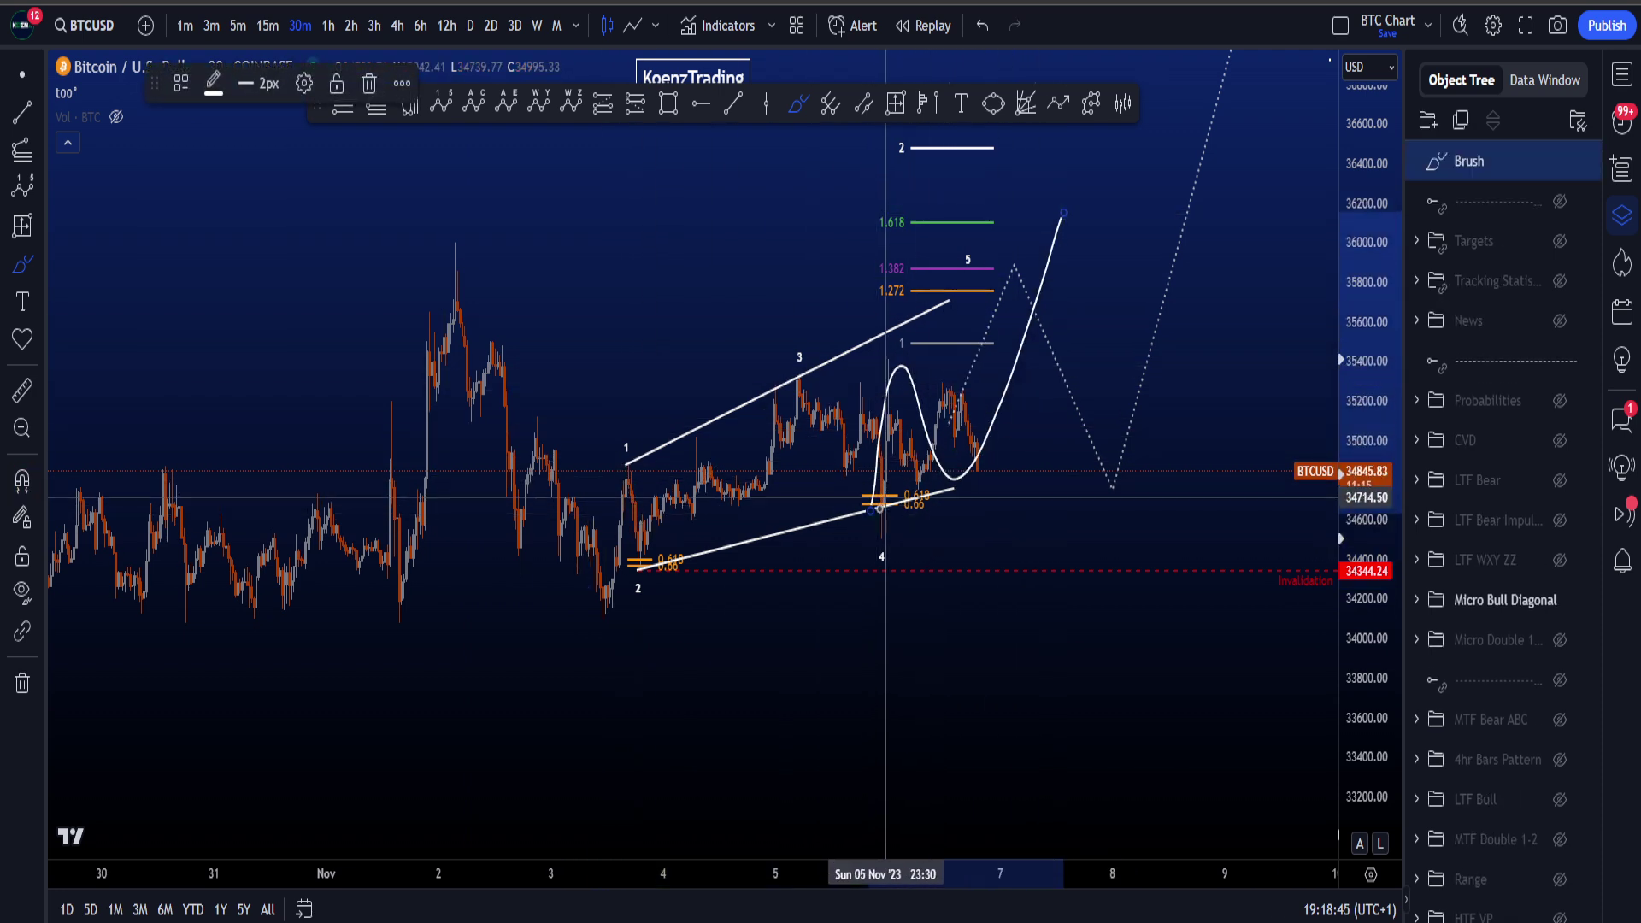
pyautogui.hotkey('ctrl', 'z')
pyautogui.moveTo(870, 523)
pyautogui.mouseDown()
pyautogui.moveTo(872, 463)
pyautogui.moveTo(967, 502)
pyautogui.moveTo(1048, 272)
pyautogui.mouseUp()
pyautogui.hotkey('ctrl', 'z')
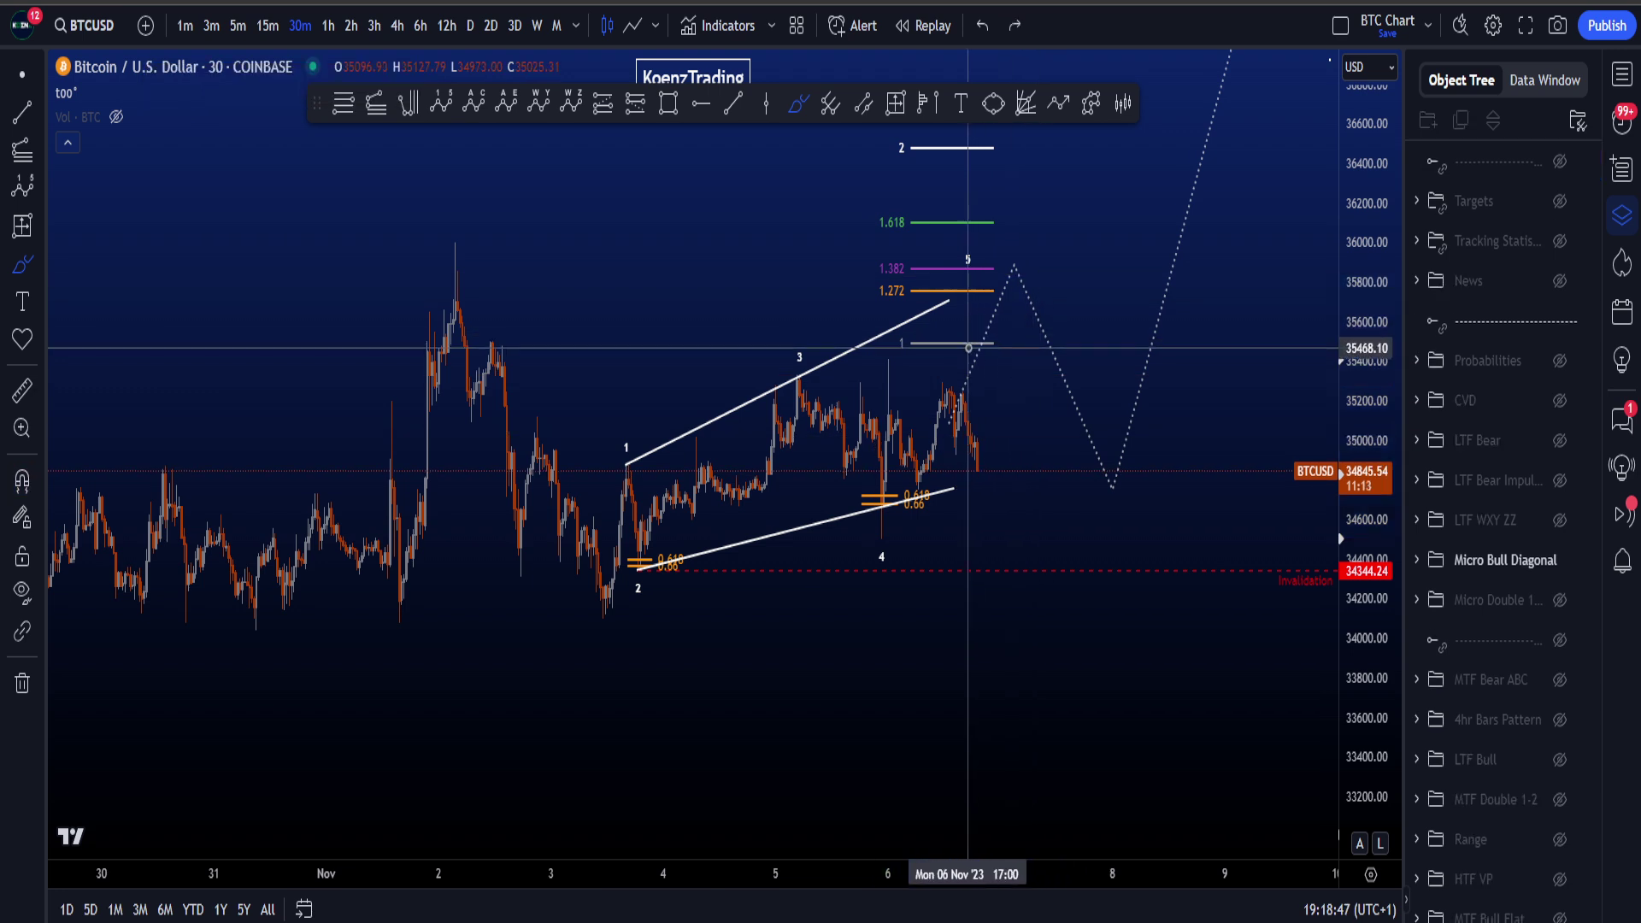
pyautogui.moveTo(917, 344); pyautogui.dragTo(954, 341)
pyautogui.hotkey('ctrl', 'z')
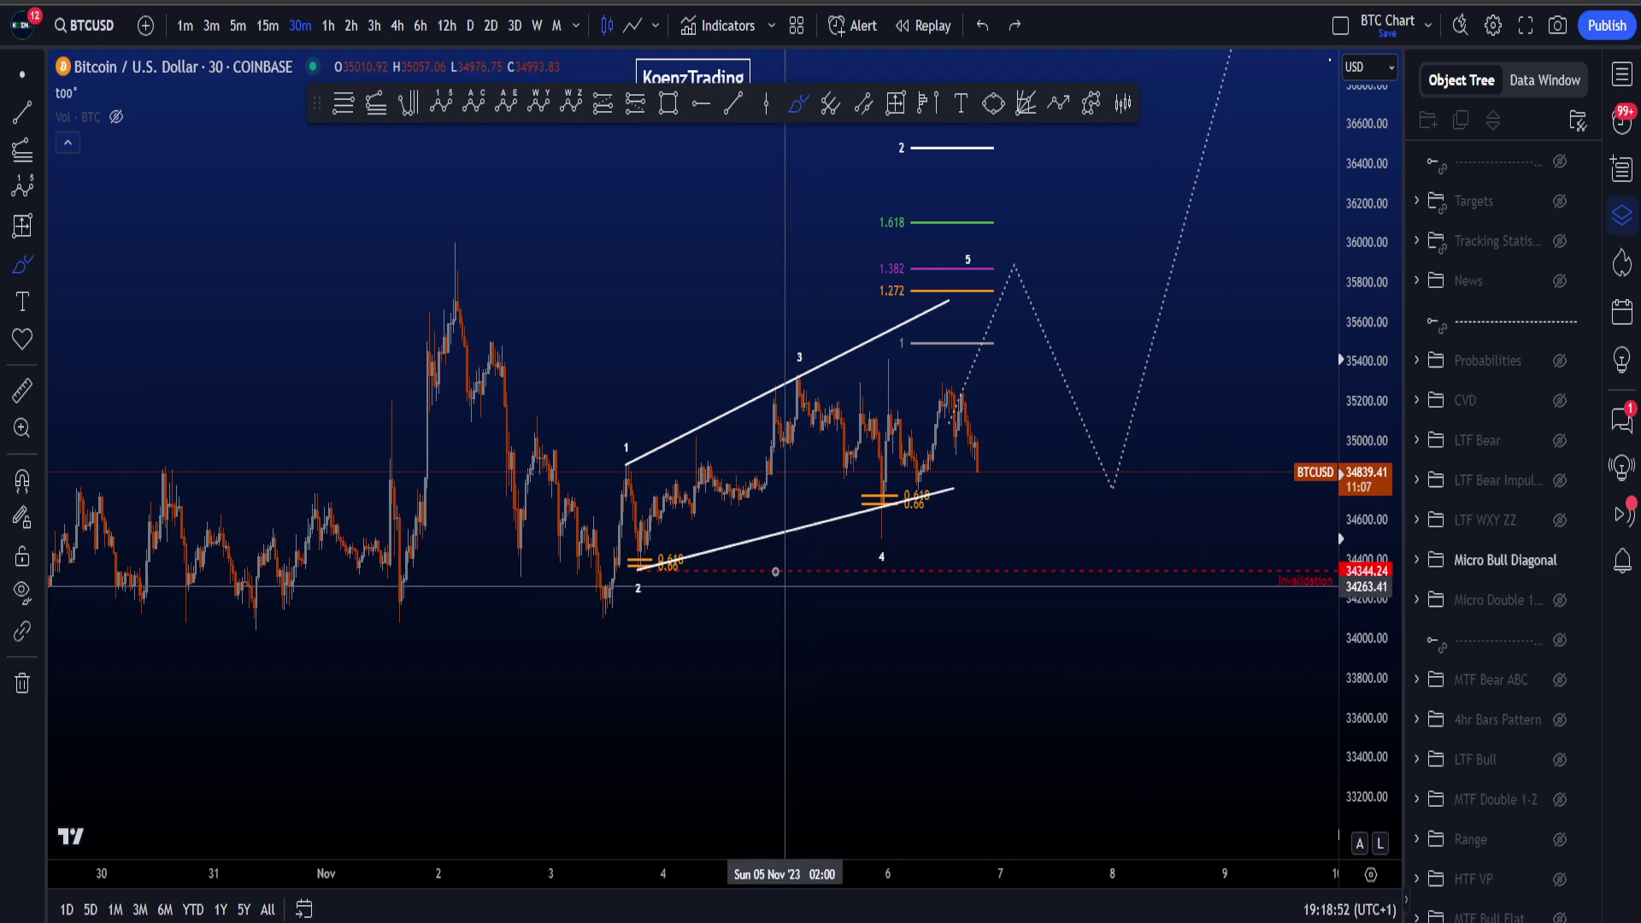
# Switch the visible drawings from Micro Bull Diagonal to LTF WXY ZZ, and delete the brush circle drawn around wave 2
pyautogui.moveTo(646, 532)
pyautogui.mouseDown()
pyautogui.moveTo(599, 581)
pyautogui.moveTo(650, 534)
pyautogui.moveTo(761, 559)
pyautogui.mouseUp()
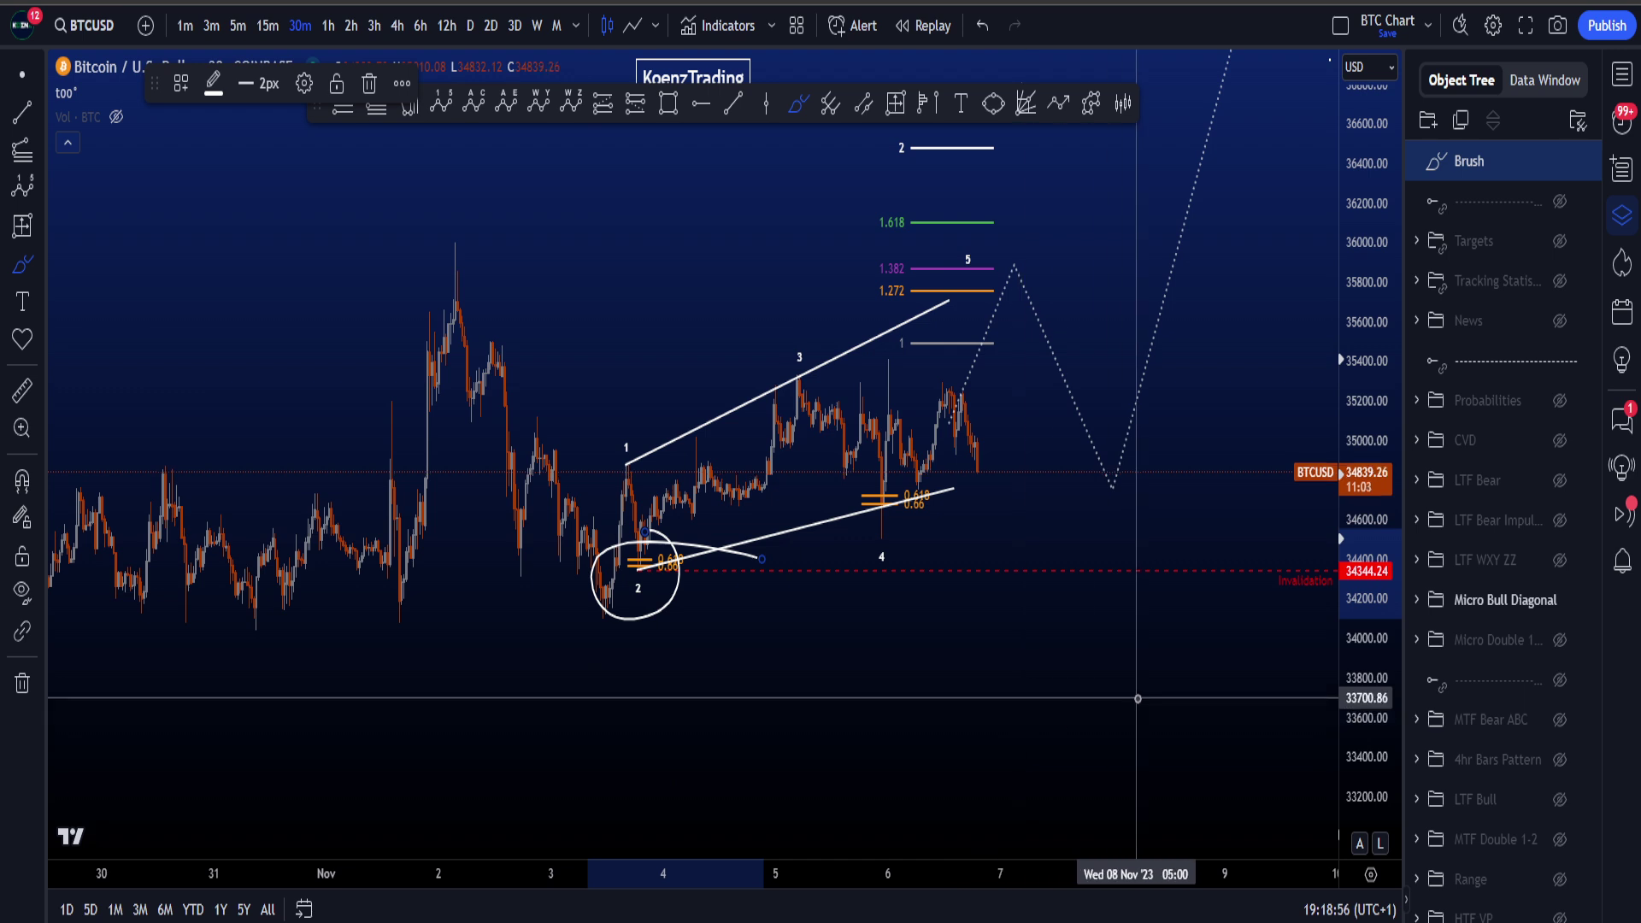
pyautogui.click(1561, 599)
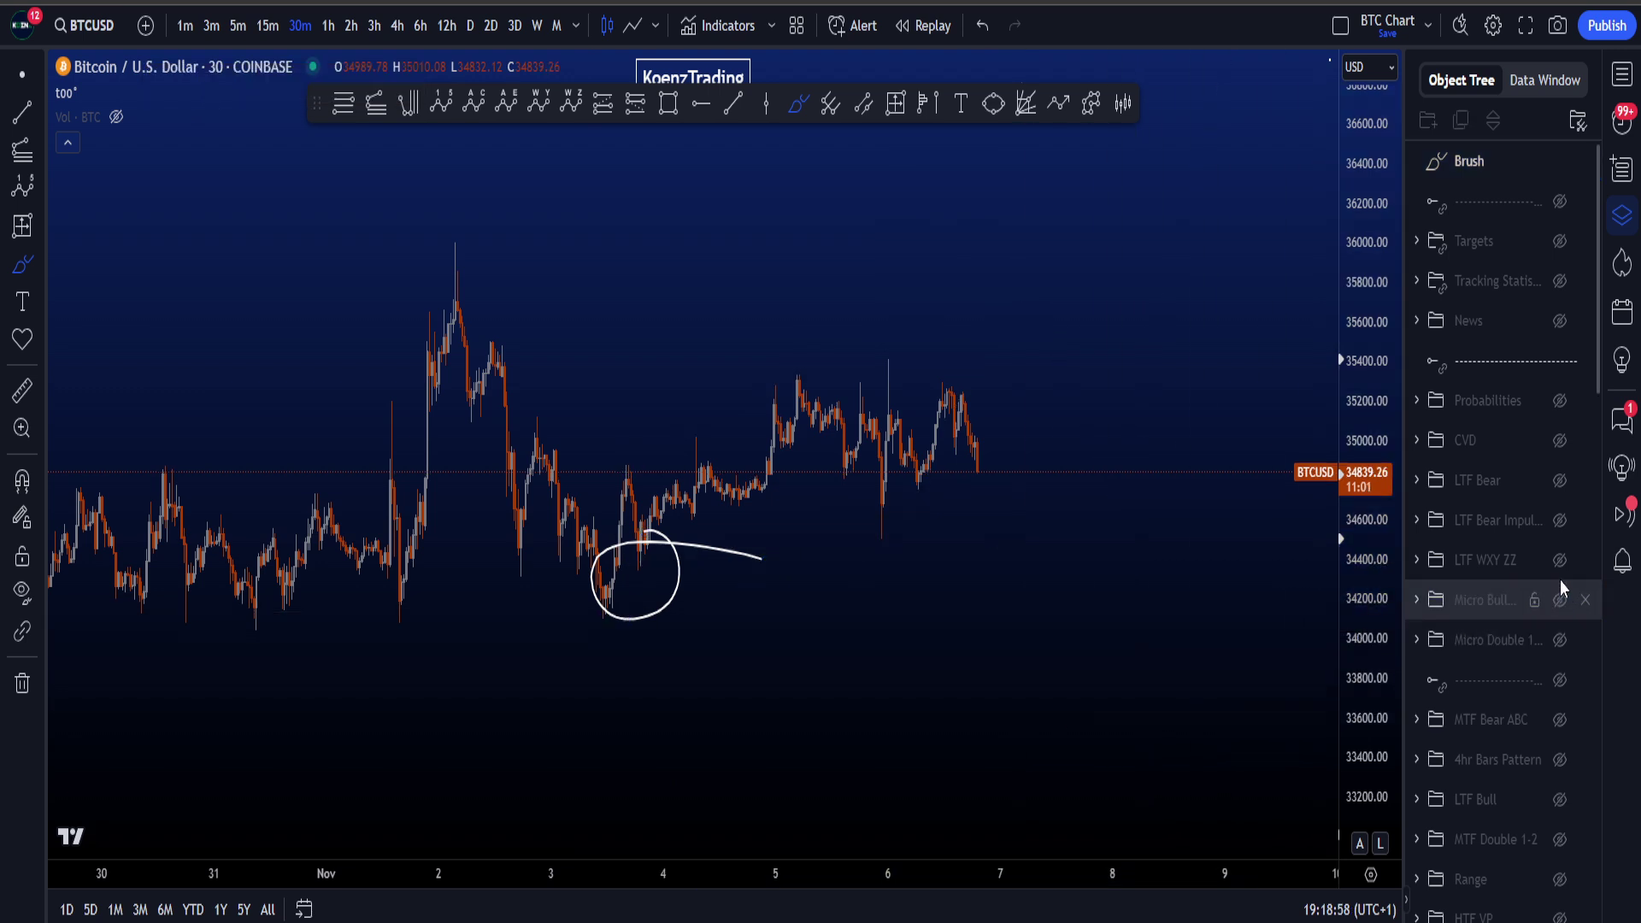
pyautogui.click(1560, 561)
pyautogui.click(1586, 161)
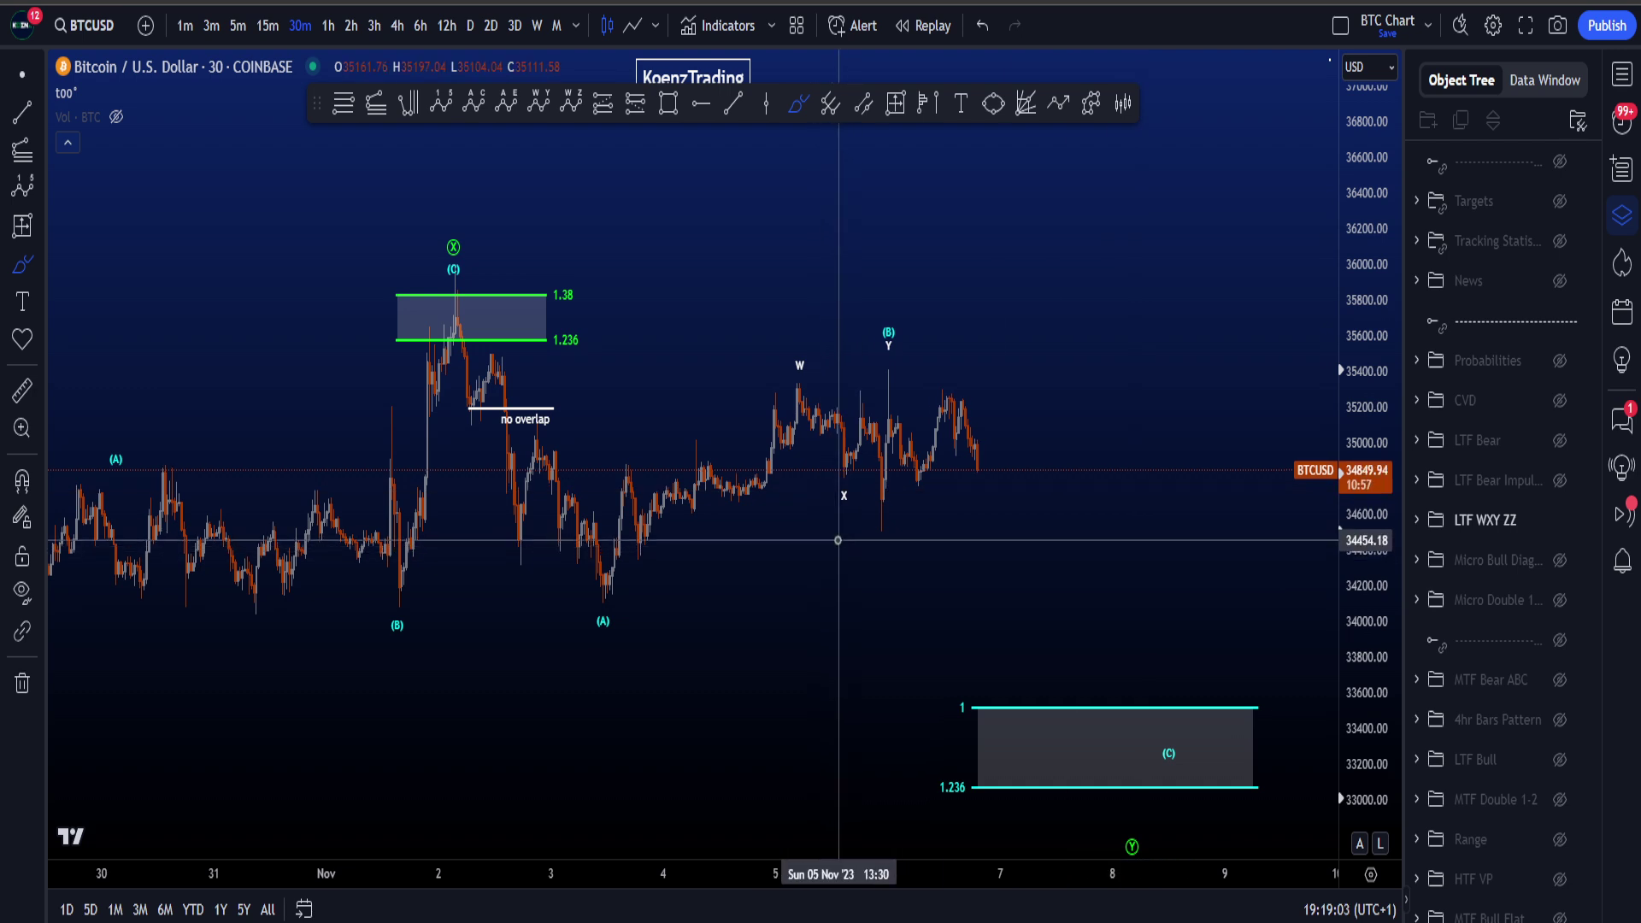
# Circle the (C) peak at the 1.236–1.38 zone and the drop after it with the brush, and undo both marks
pyautogui.moveTo(428, 441)
pyautogui.mouseDown()
pyautogui.moveTo(534, 376)
pyautogui.moveTo(464, 250)
pyautogui.mouseUp()
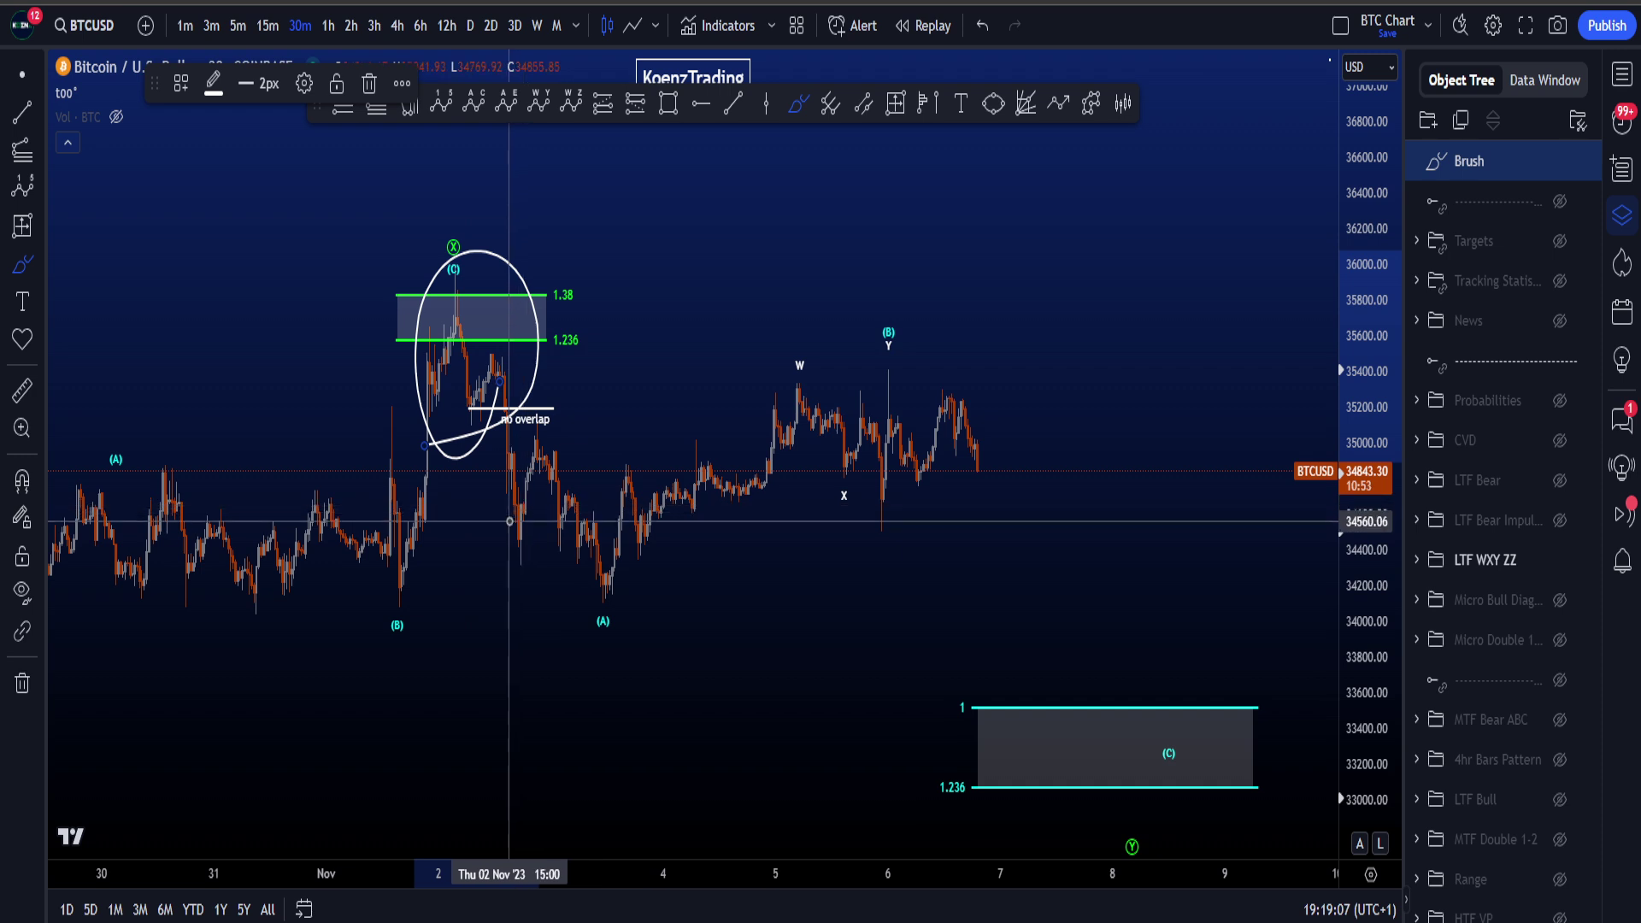
pyautogui.hotkey('ctrl', 'z')
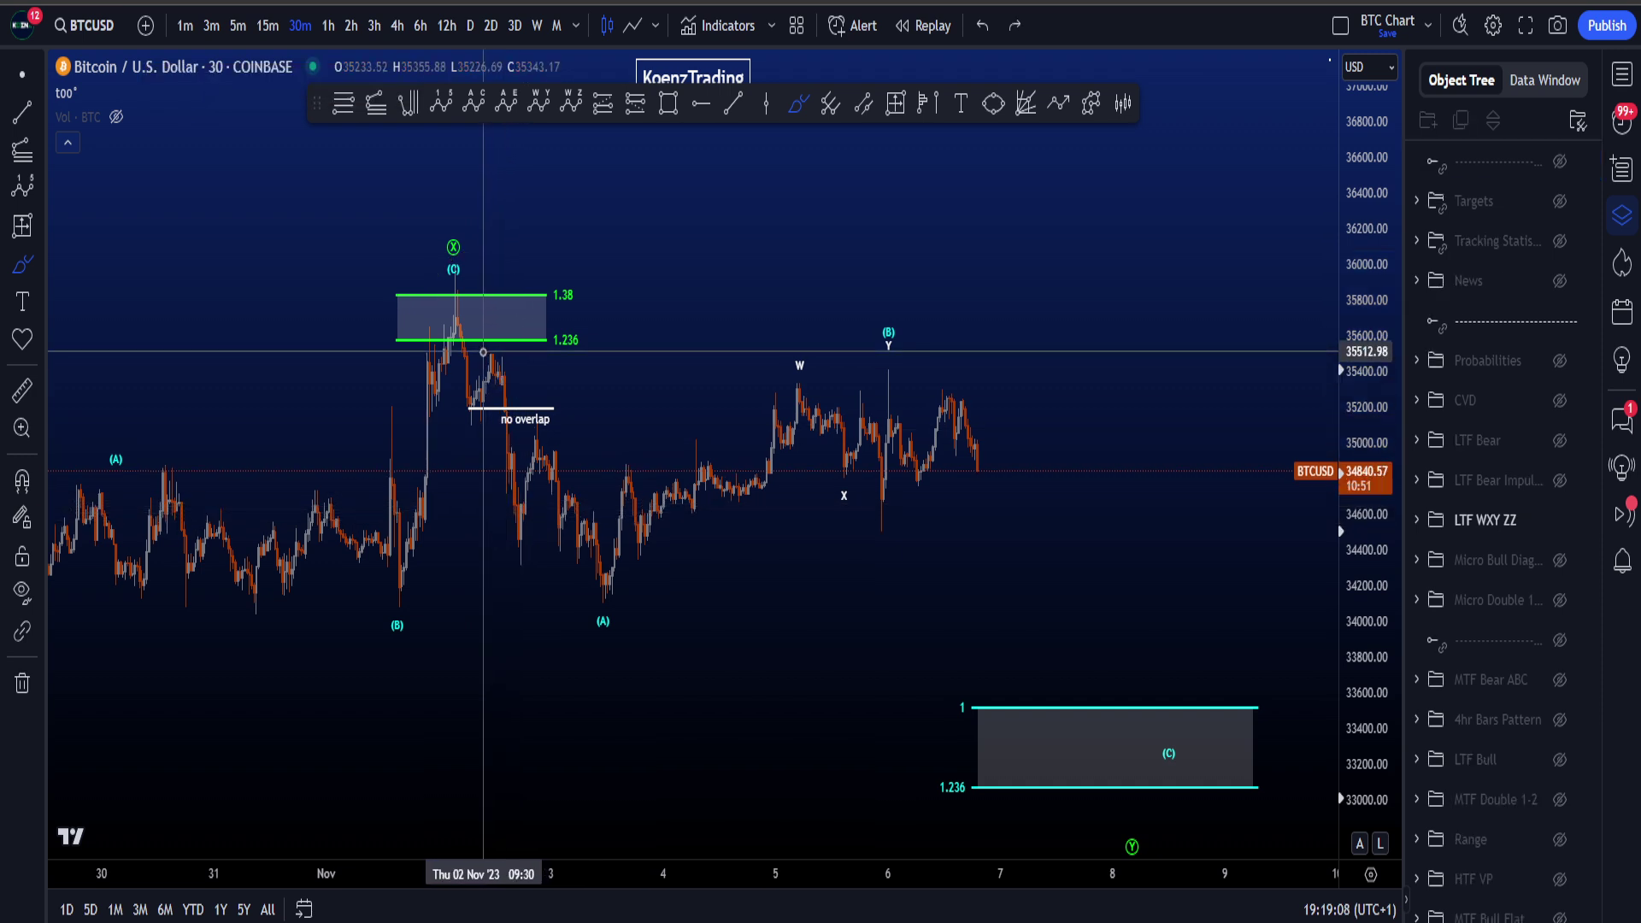
pyautogui.moveTo(450, 292)
pyautogui.mouseDown()
pyautogui.moveTo(496, 453)
pyautogui.moveTo(454, 284)
pyautogui.mouseUp()
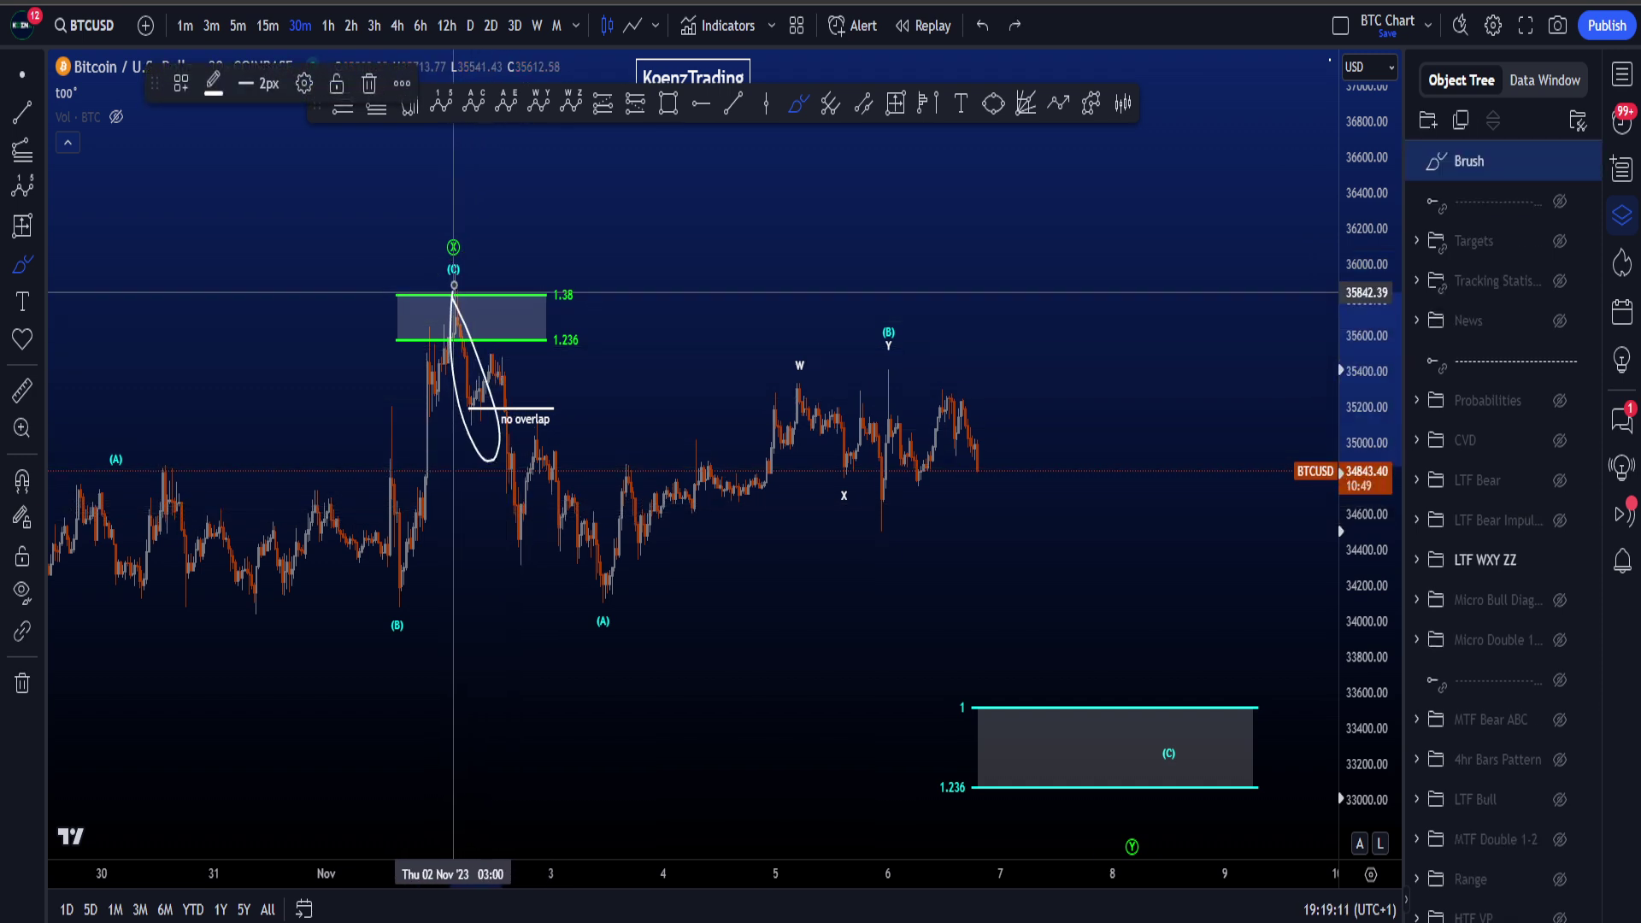
pyautogui.hotkey('ctrl', 'z')
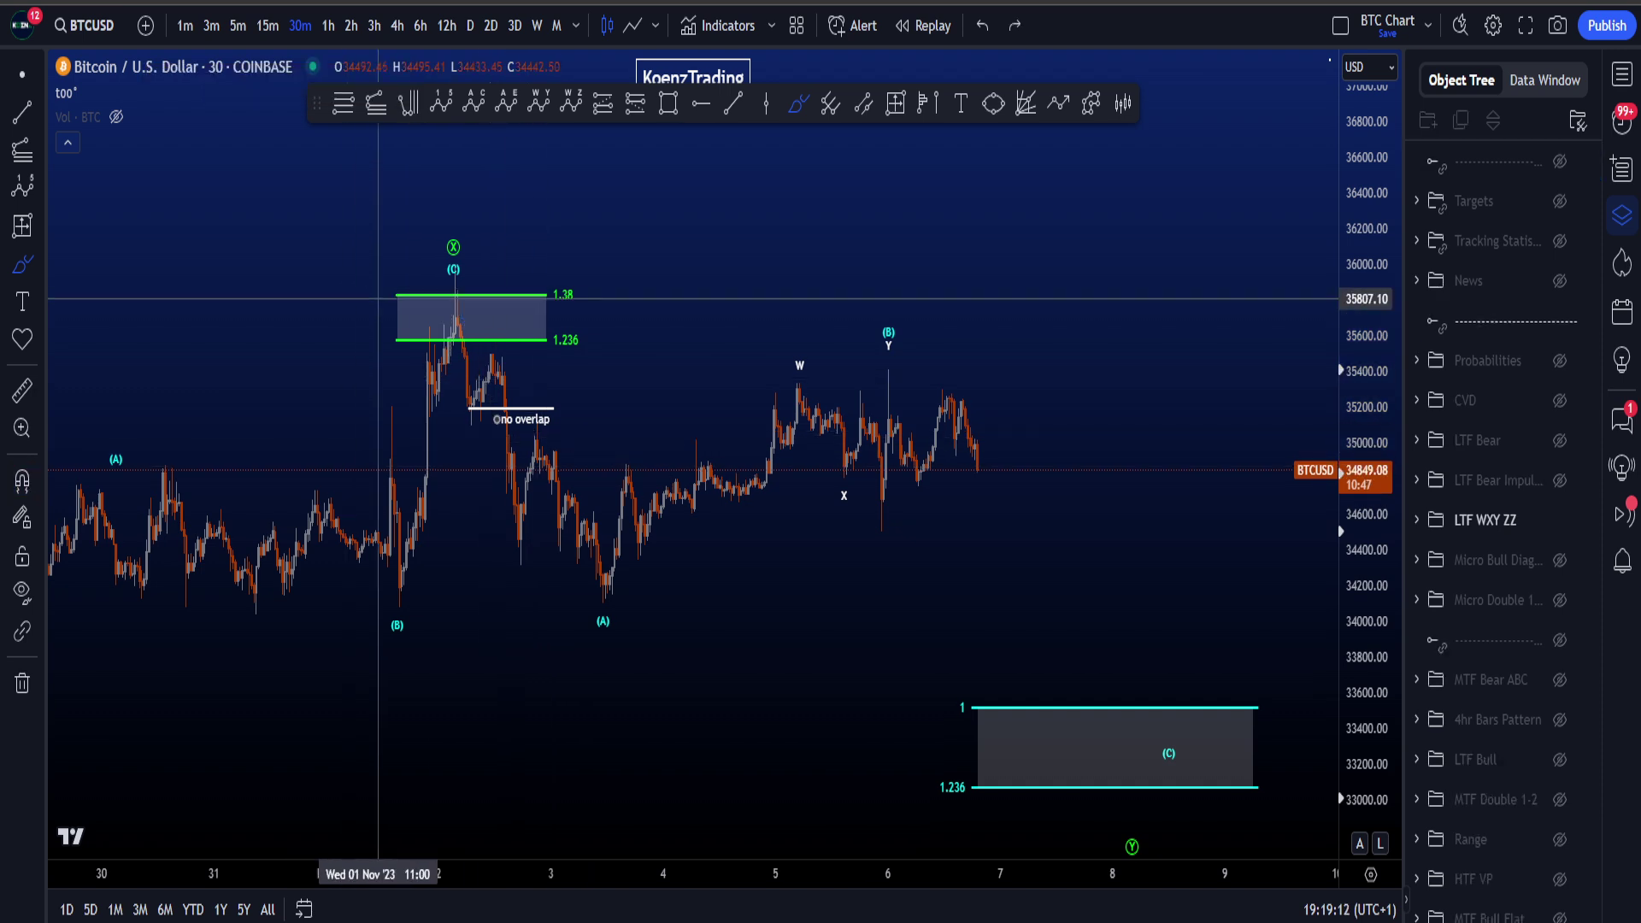
# Trace the five-wave decline from the (C) peak to the (A) low with the brush, and undo the stroke
pyautogui.scroll(5, 448, 359)
pyautogui.moveTo(1377, 711); pyautogui.dragTo(1349, 518)
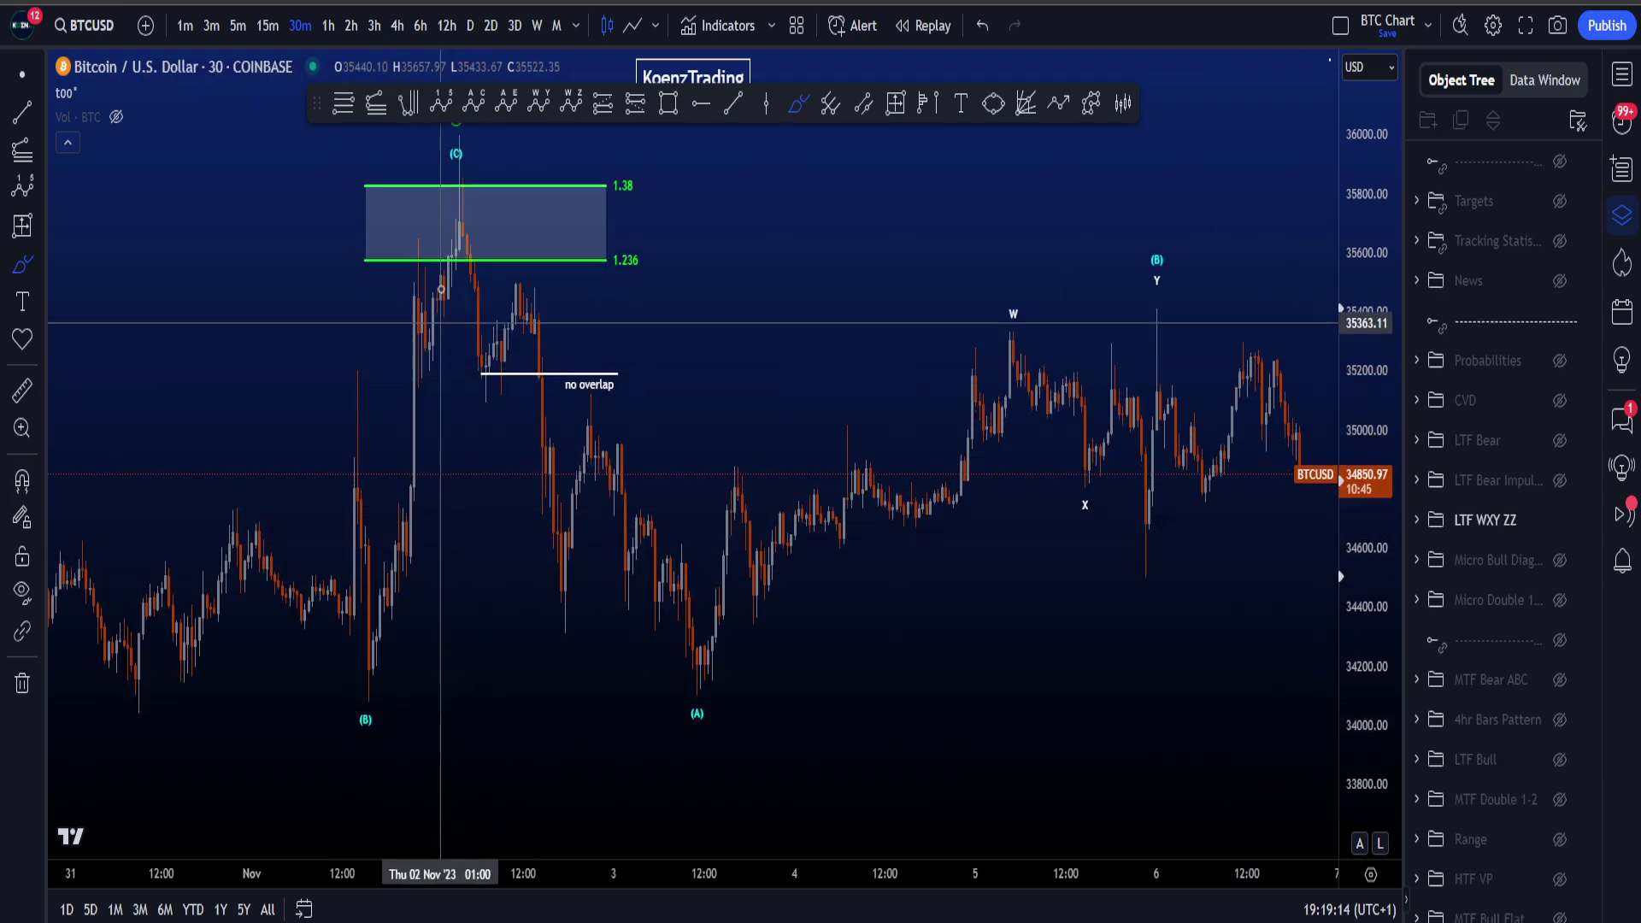
pyautogui.moveTo(451, 208)
pyautogui.mouseDown()
pyautogui.moveTo(581, 547)
pyautogui.moveTo(697, 675)
pyautogui.mouseUp()
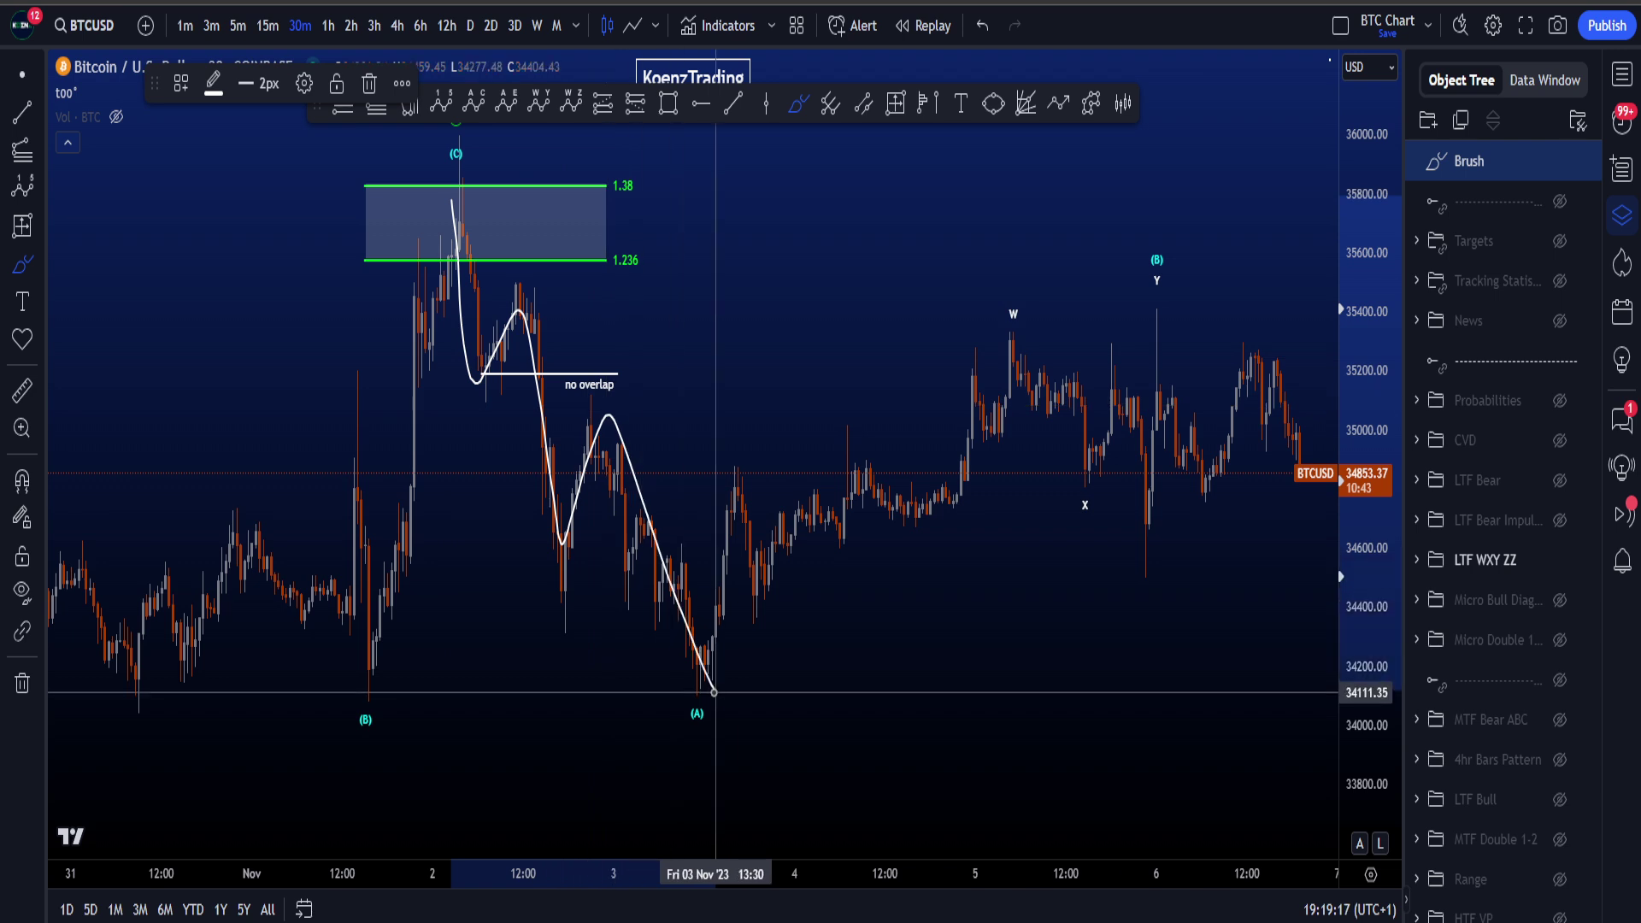
pyautogui.hotkey('ctrl', 'z')
# Switch the chart to the 5-minute timeframe and frame the decline from the (C) peak on 2 Nov
pyautogui.click(238, 25)
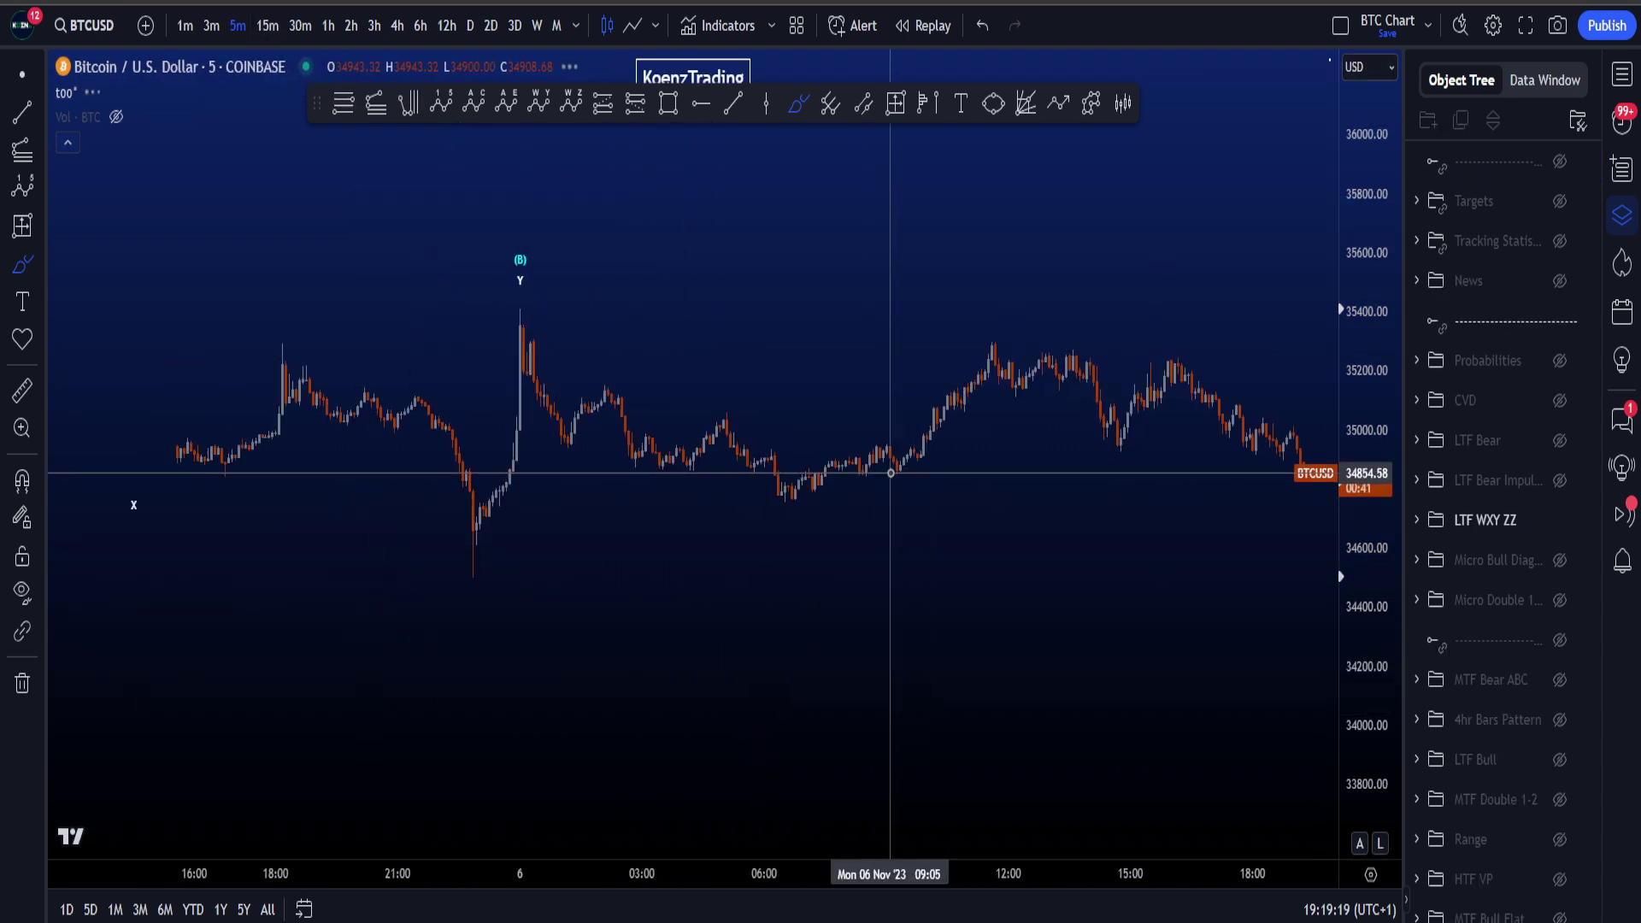
pyautogui.scroll(-4, 547, 282)
pyautogui.scroll(10, 618, 334)
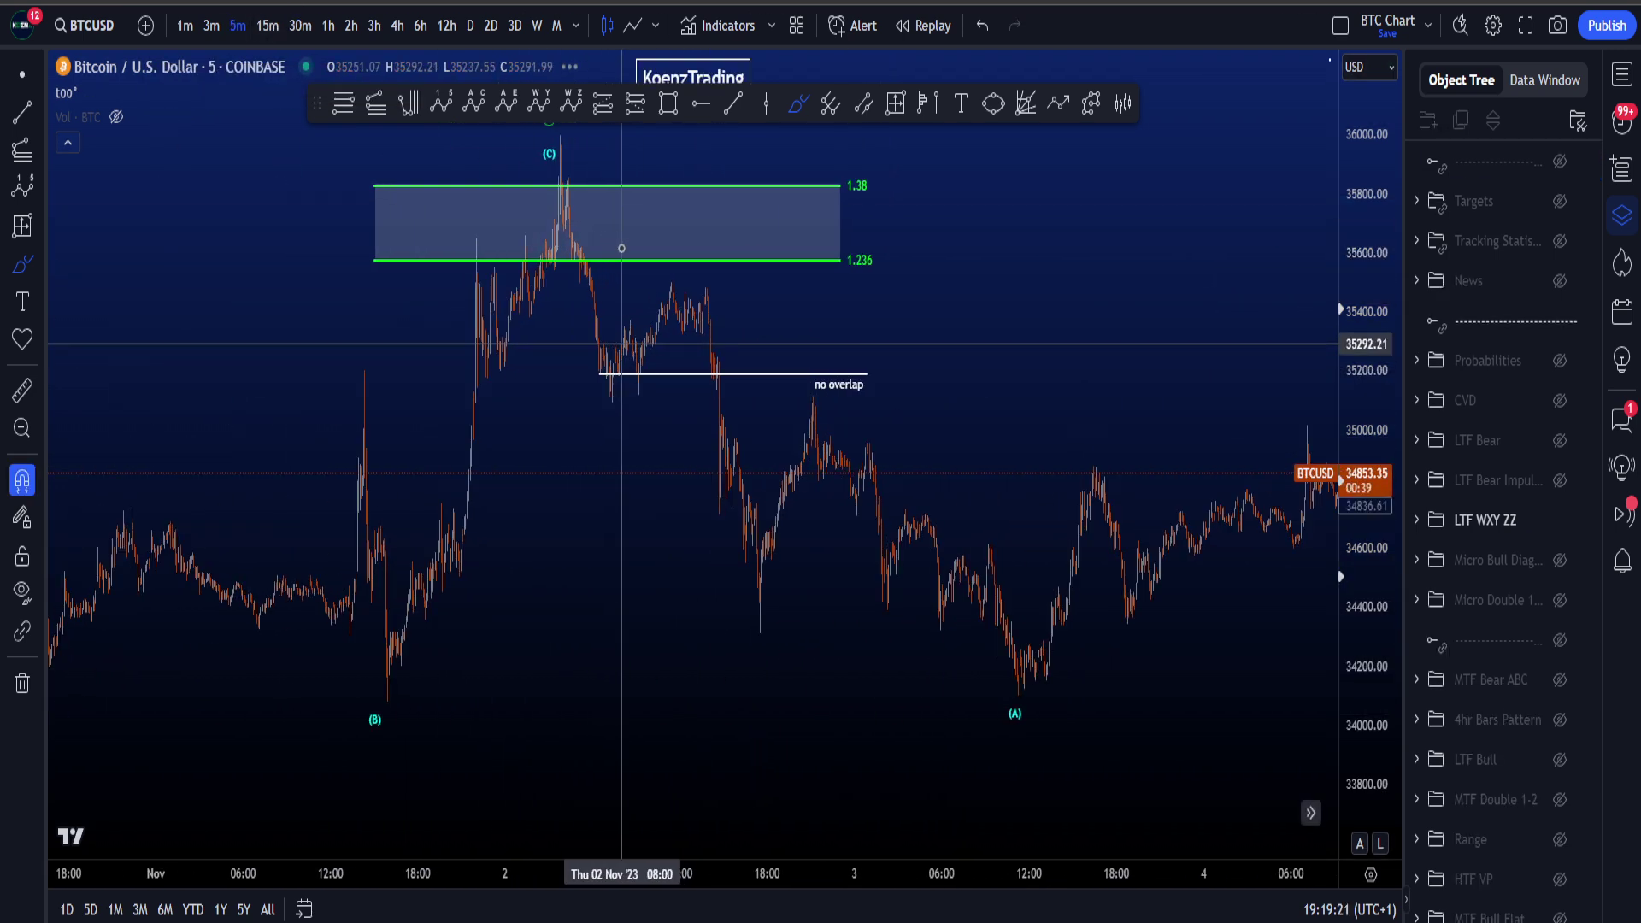
pyautogui.moveTo(1011, 510); pyautogui.dragTo(1099, 612)
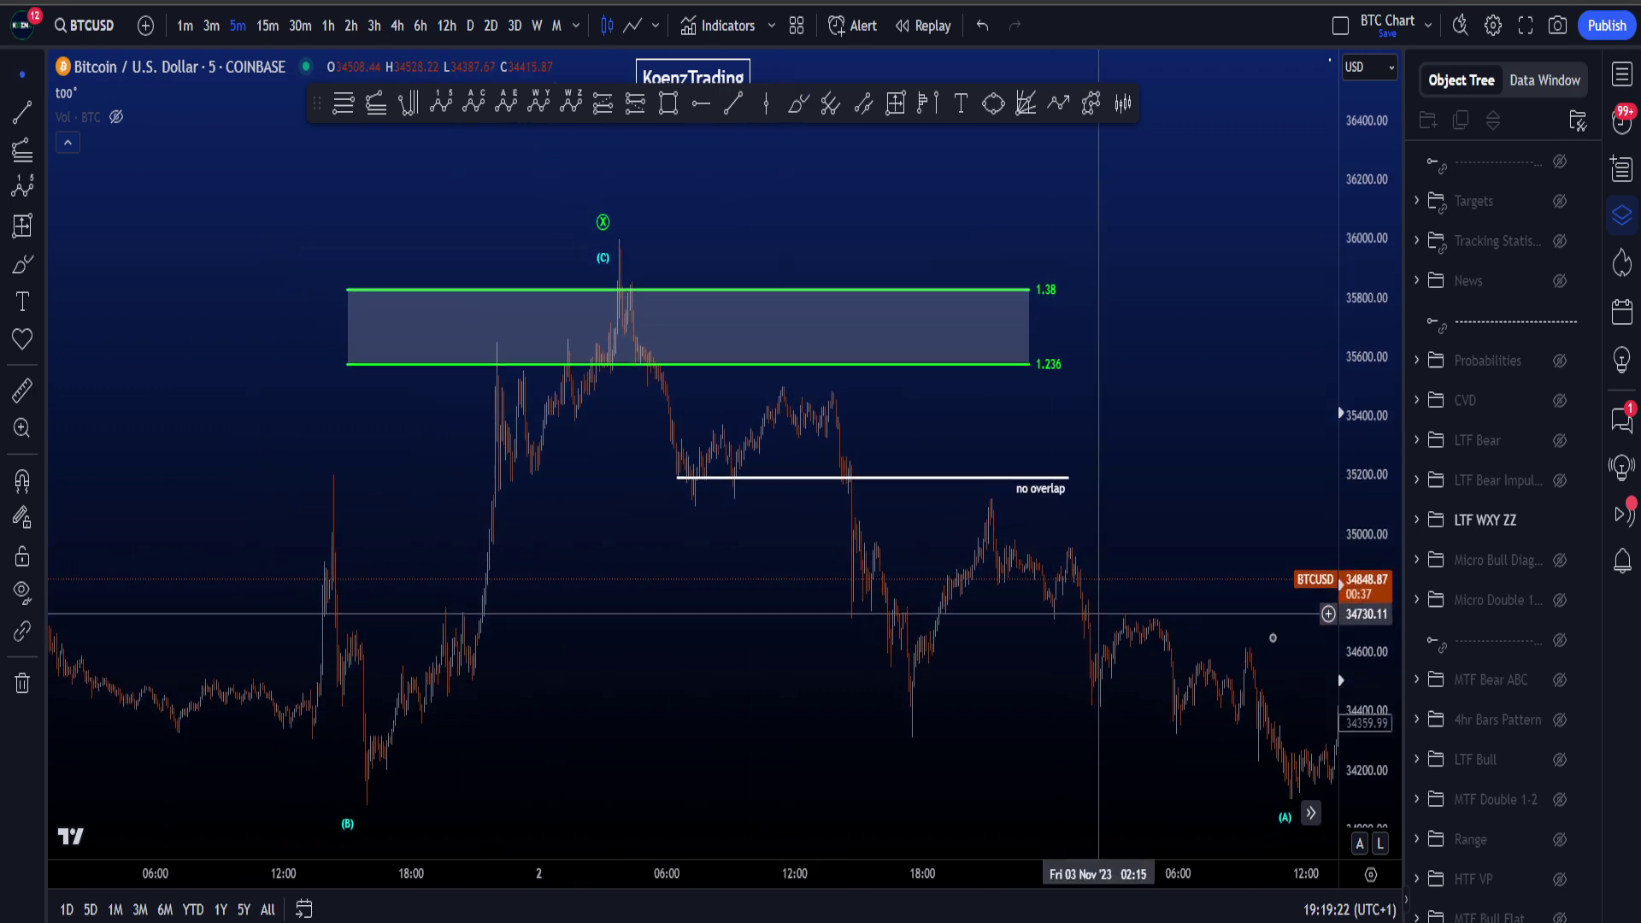
pyautogui.moveTo(1378, 669); pyautogui.dragTo(1374, 410)
pyautogui.scroll(2, 1111, 512)
pyautogui.scroll(3, 919, 544)
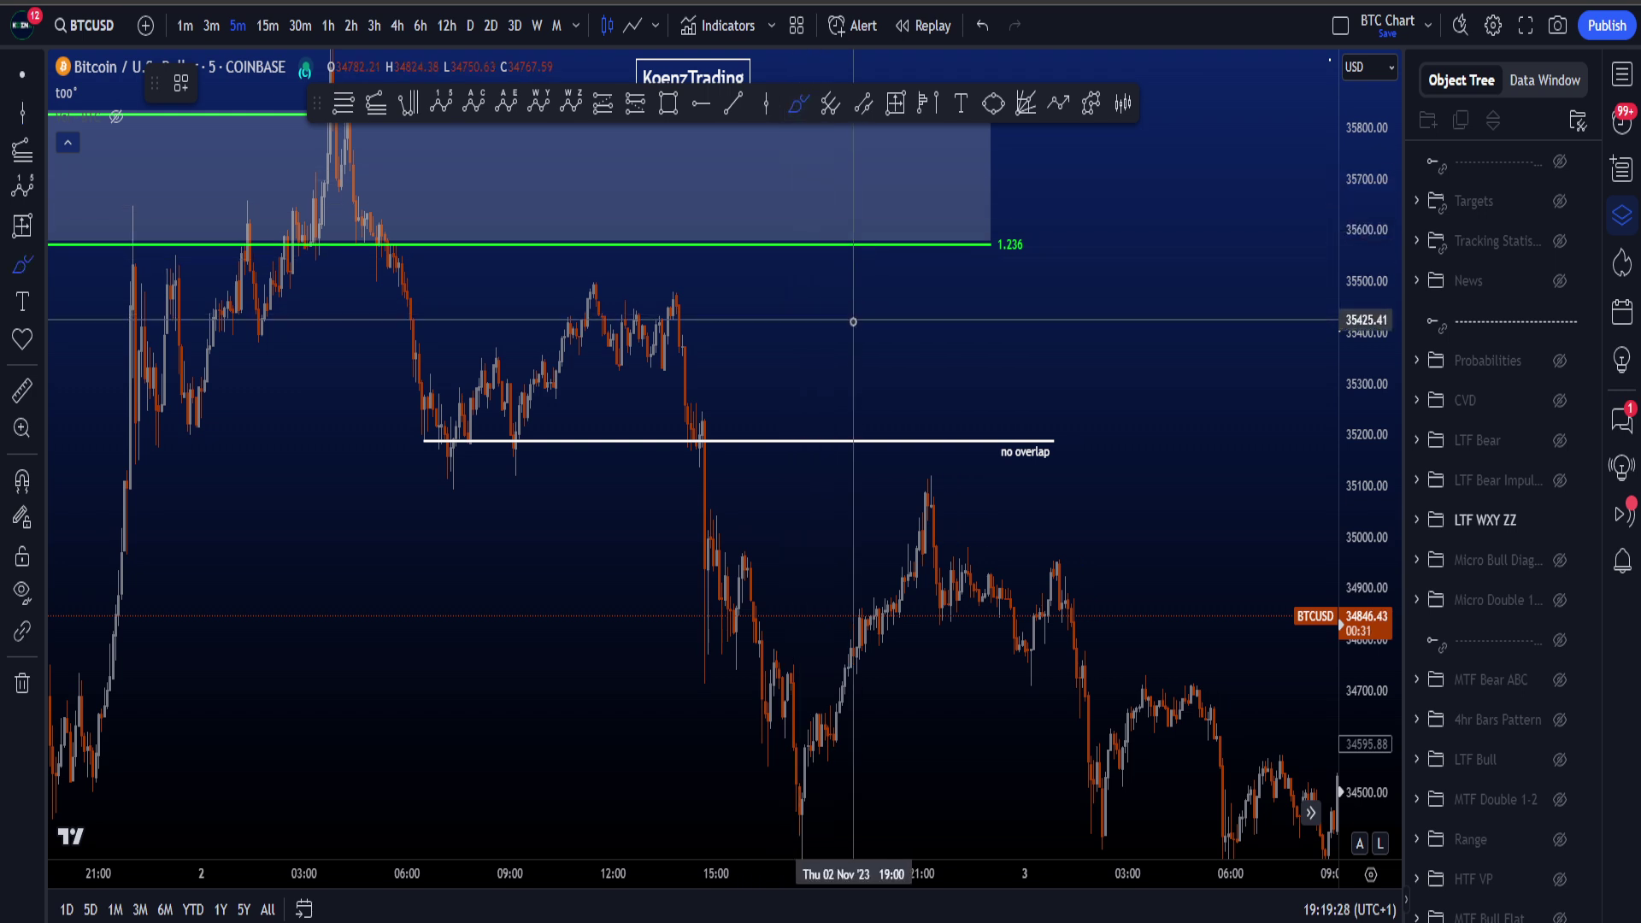
pyautogui.moveTo(1391, 319); pyautogui.dragTo(1372, 400)
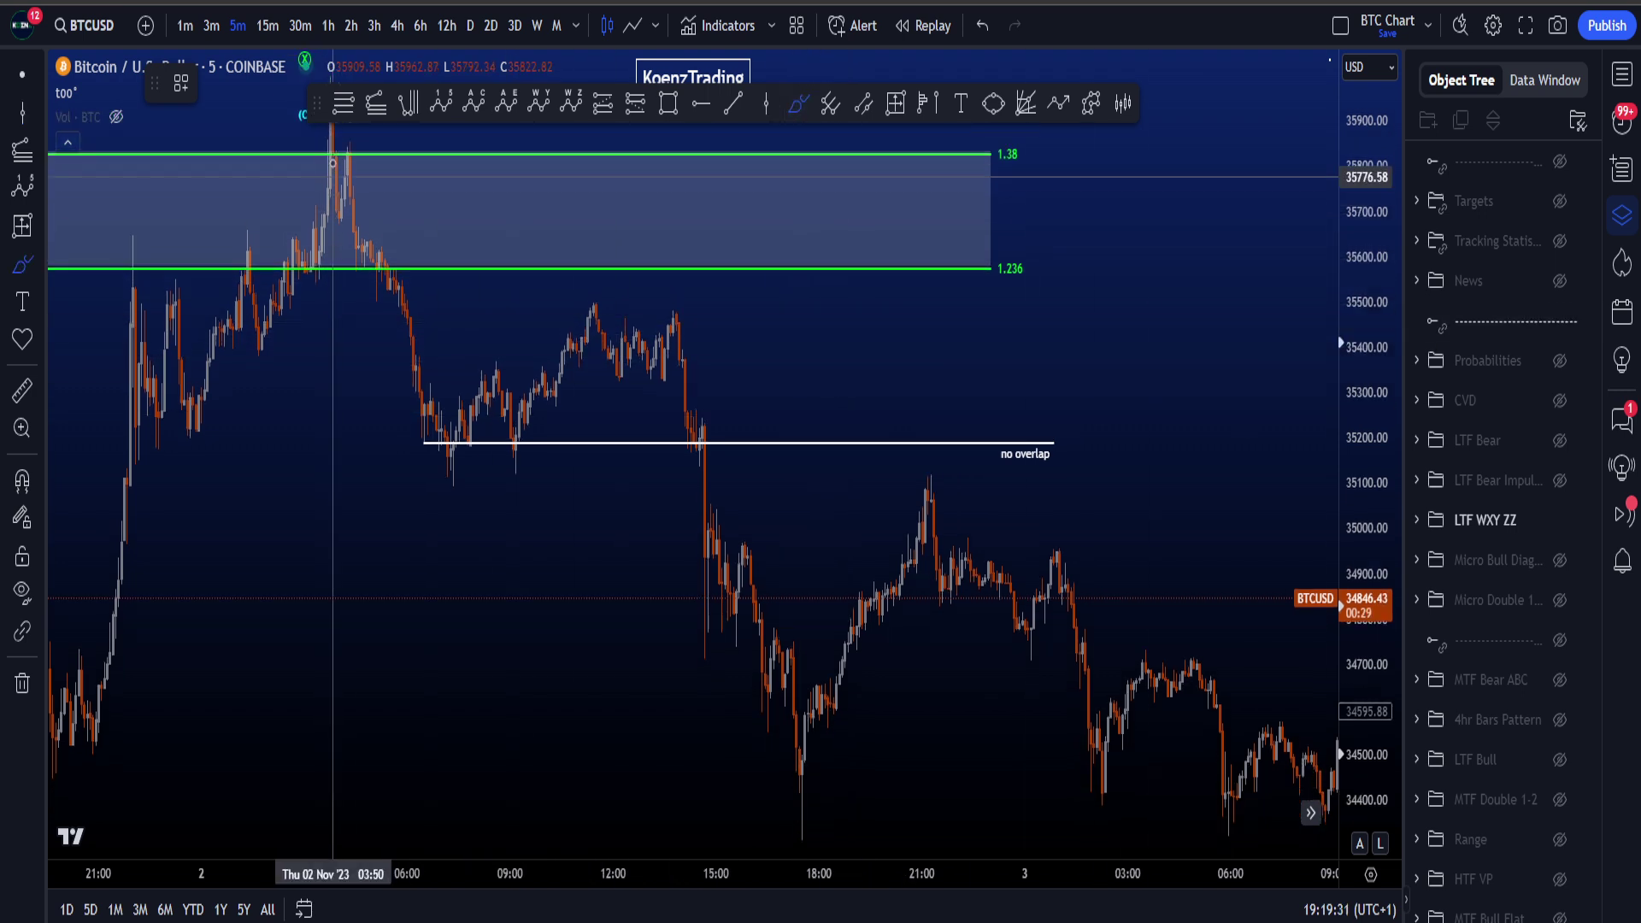
# Trace the first small waves down from the (C) peak to the 1.236 level with the brush
pyautogui.moveTo(332, 137); pyautogui.dragTo(333, 227)
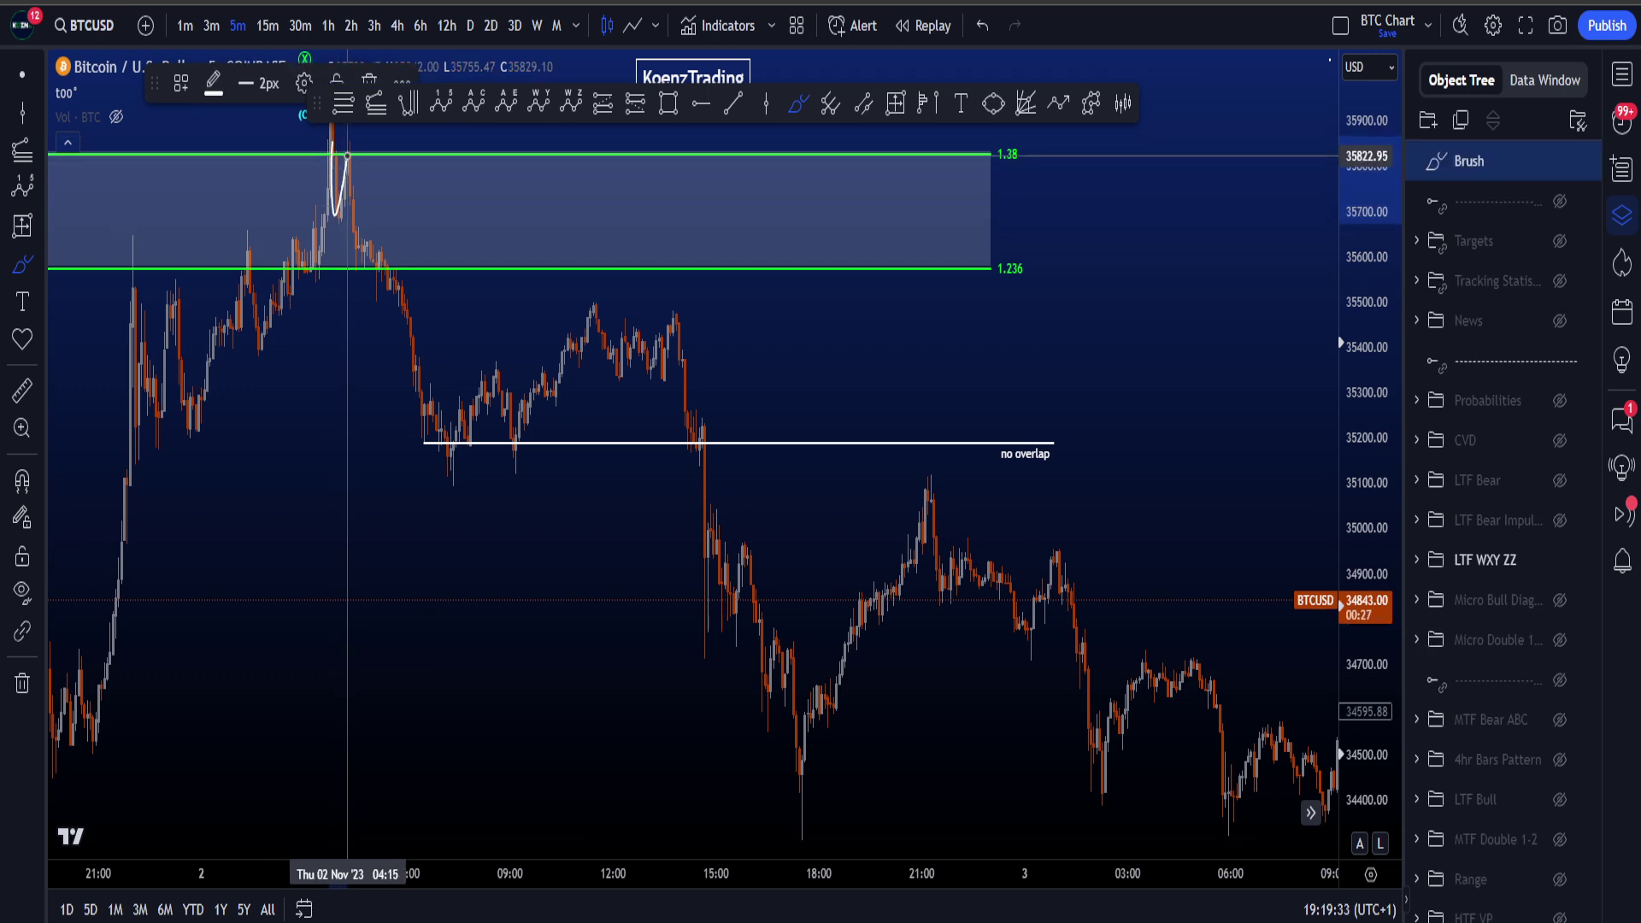
pyautogui.hotkey('ctrl', 'z')
pyautogui.moveTo(1378, 262); pyautogui.dragTo(1373, 398)
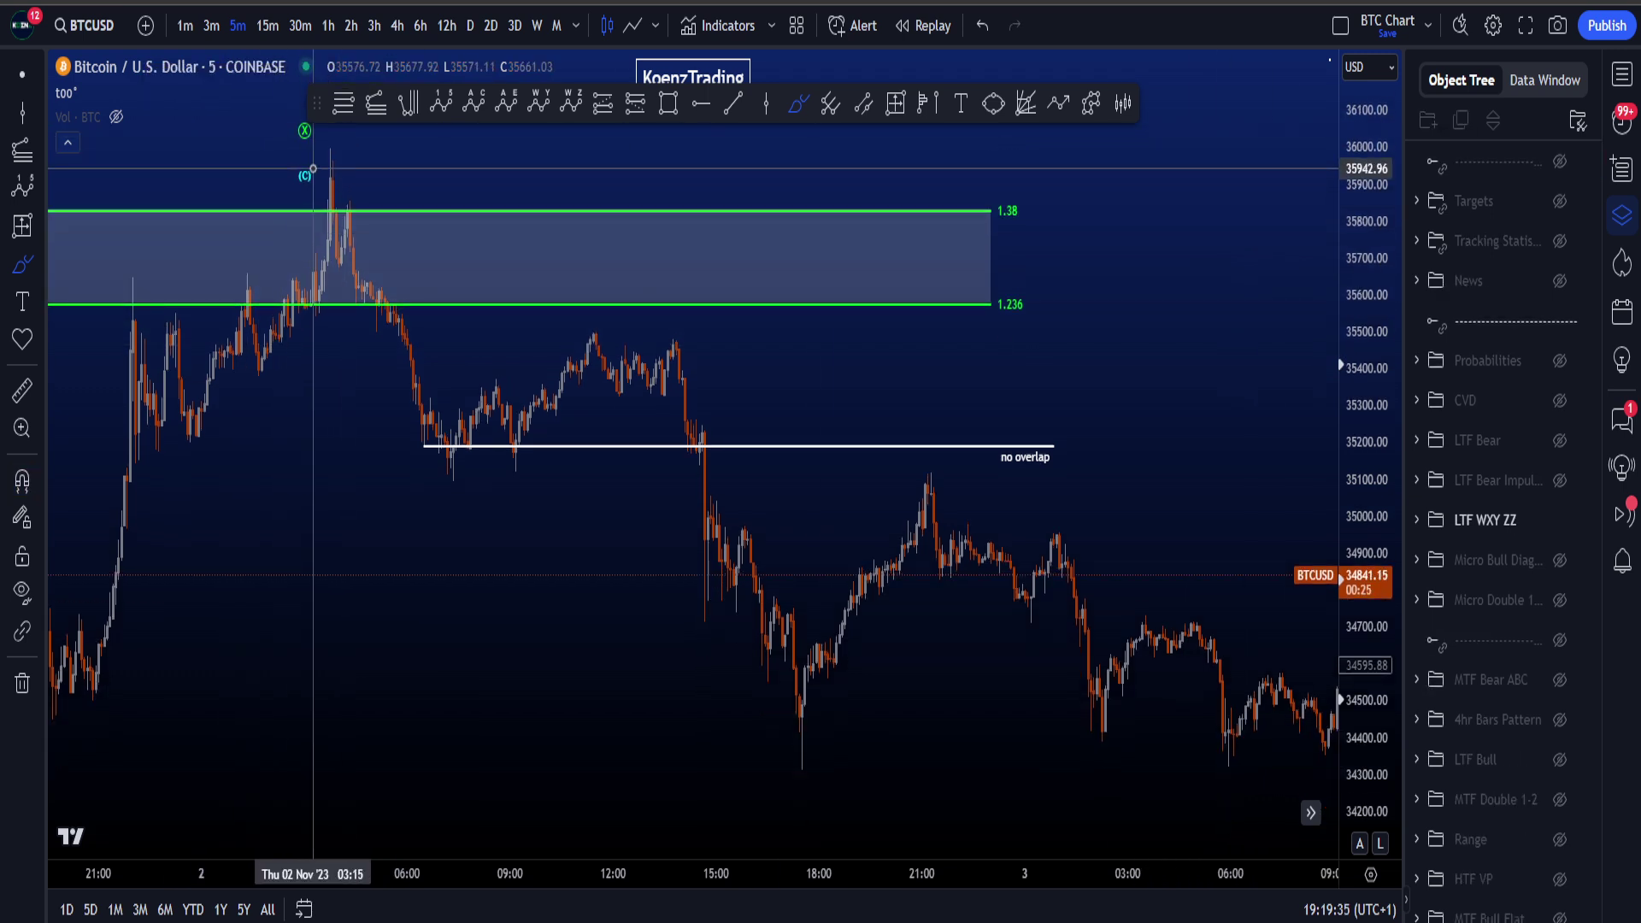
pyautogui.moveTo(313, 169); pyautogui.dragTo(342, 211)
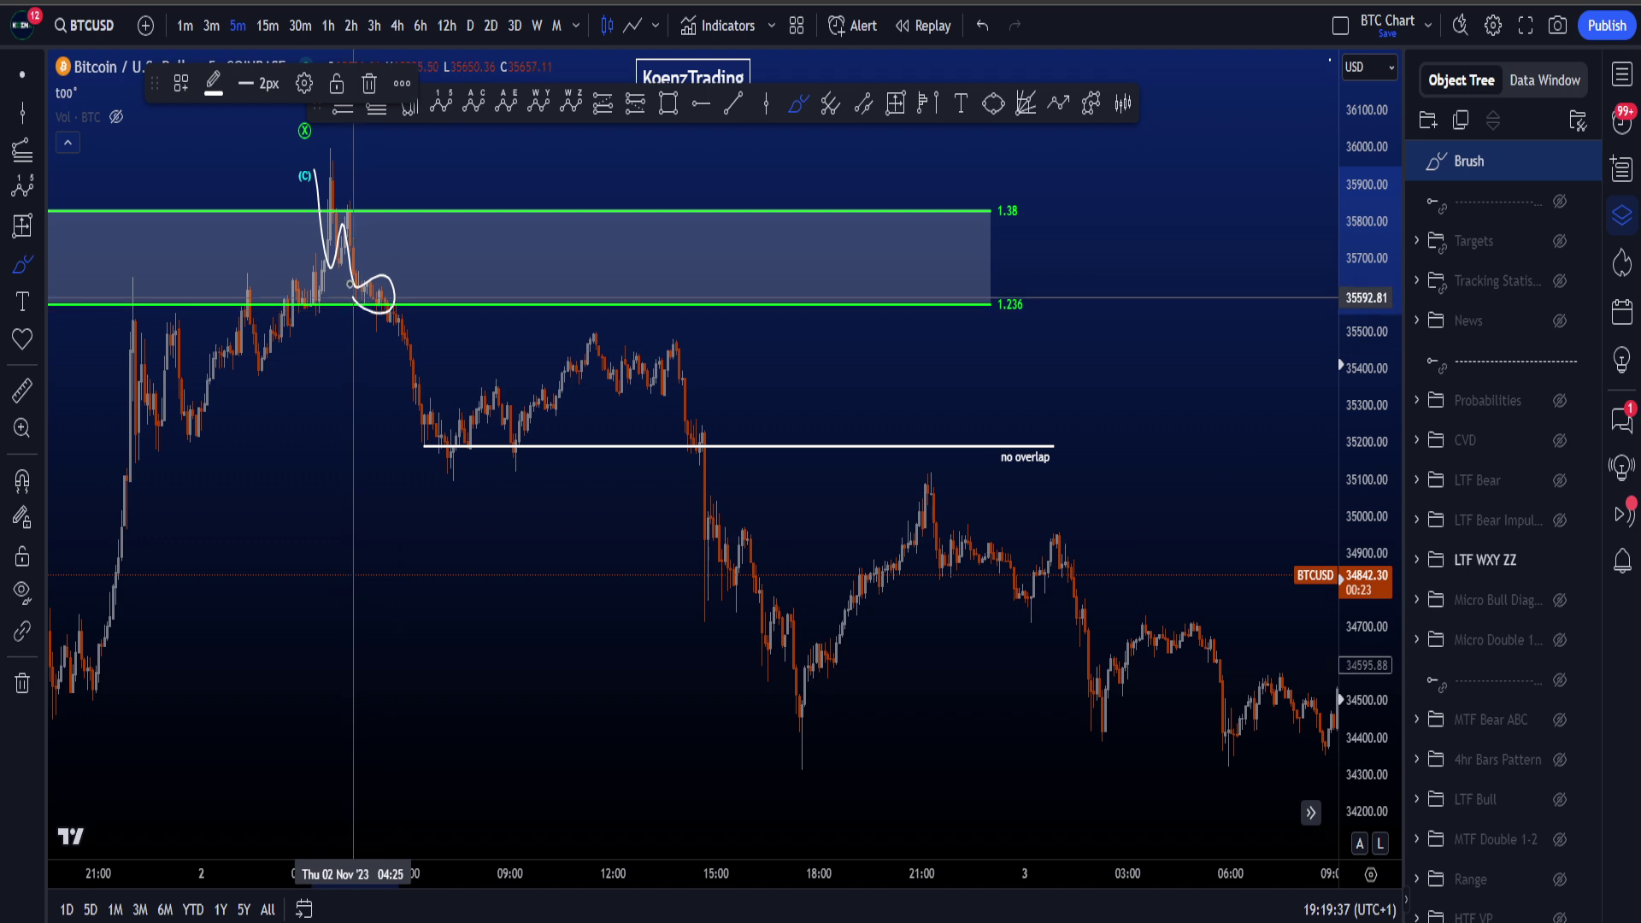
# Undo the previous brush stroke, circle the low where the no overlap line starts, and undo the circle
pyautogui.hotkey('ctrl', 'z')
pyautogui.moveTo(373, 285)
pyautogui.mouseDown()
pyautogui.moveTo(430, 379)
pyautogui.moveTo(408, 447)
pyautogui.moveTo(427, 432)
pyautogui.mouseUp()
pyautogui.hotkey('ctrl', 'z')
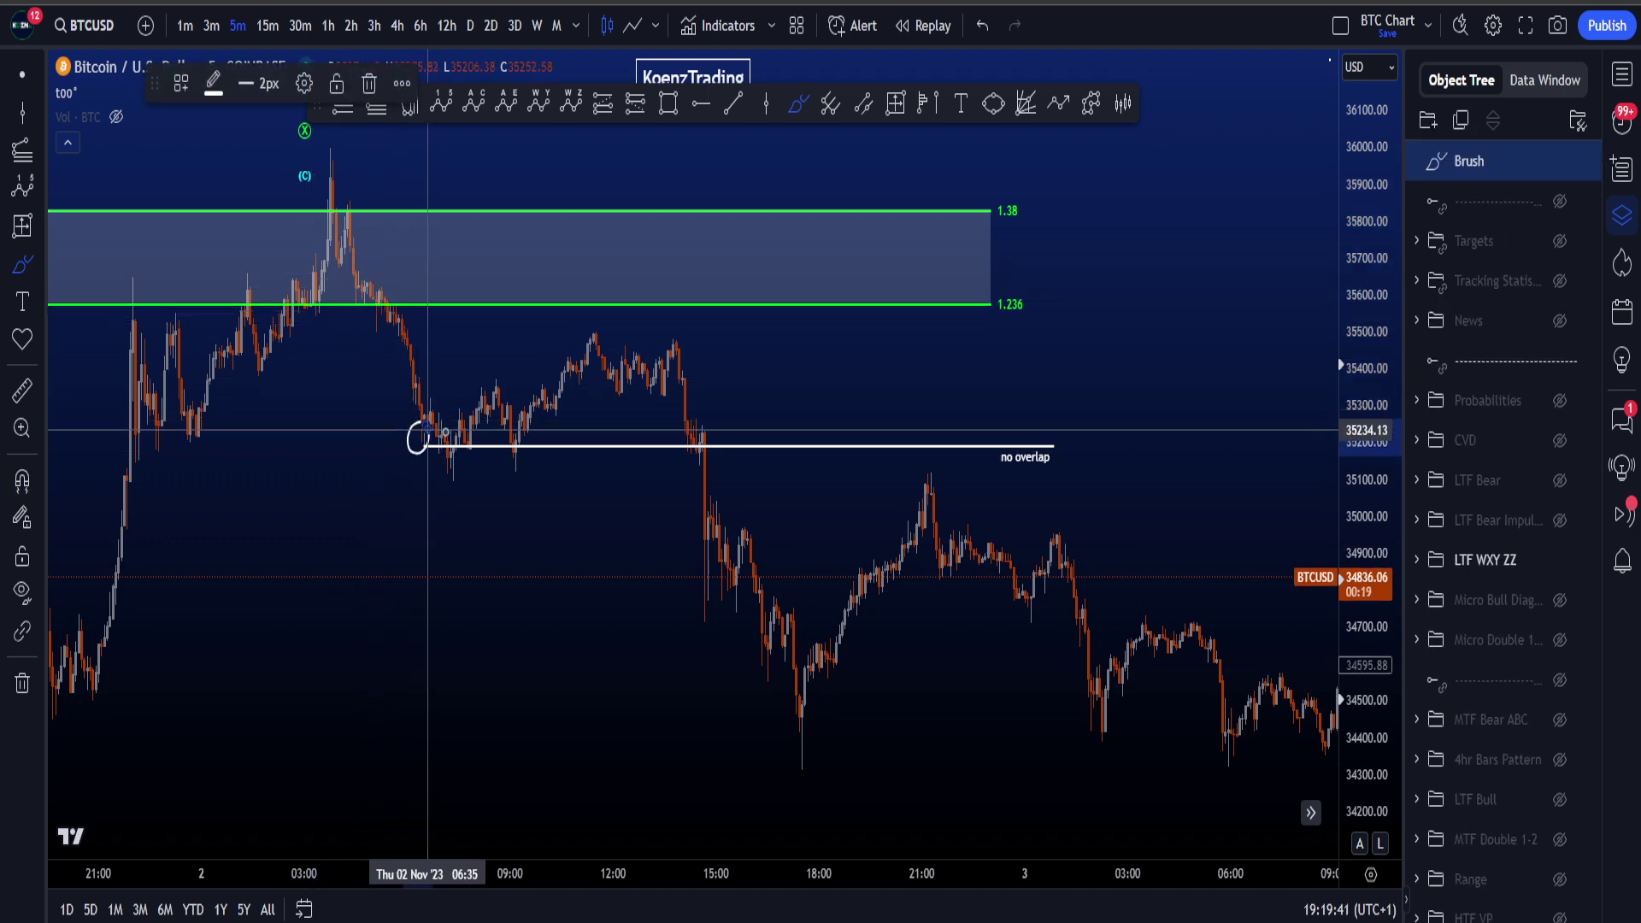
pyautogui.hotkey('ctrl', 'z')
# Trace the three-wave rise from the low at the no overlap line to the 2 Nov lower high with the brush, and undo the strokes
pyautogui.moveTo(1344, 606); pyautogui.dragTo(1342, 404)
pyautogui.scroll(1, 518, 363)
pyautogui.moveTo(565, 241)
pyautogui.mouseDown()
pyautogui.moveTo(640, 229)
pyautogui.moveTo(668, 272)
pyautogui.mouseUp()
pyautogui.hotkey('ctrl', 'z')
pyautogui.moveTo(400, 432)
pyautogui.mouseDown()
pyautogui.moveTo(421, 402)
pyautogui.moveTo(432, 457)
pyautogui.moveTo(491, 363)
pyautogui.mouseUp()
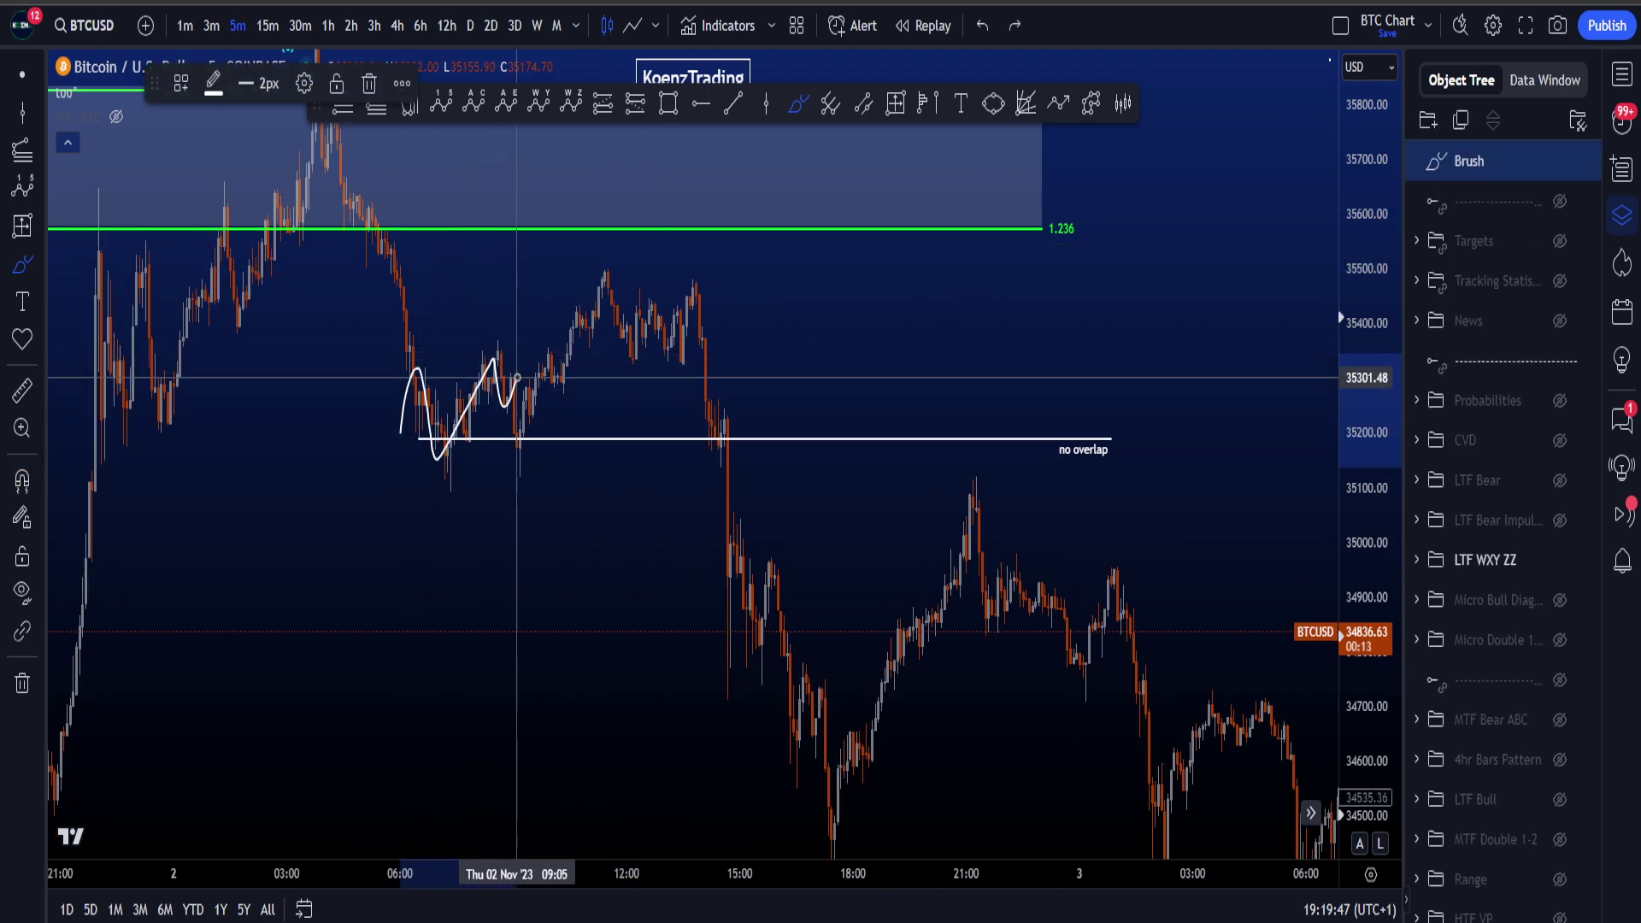
pyautogui.moveTo(520, 462)
pyautogui.mouseDown()
pyautogui.moveTo(551, 329)
pyautogui.moveTo(605, 273)
pyautogui.mouseUp()
pyautogui.hotkey('ctrl', 'z')
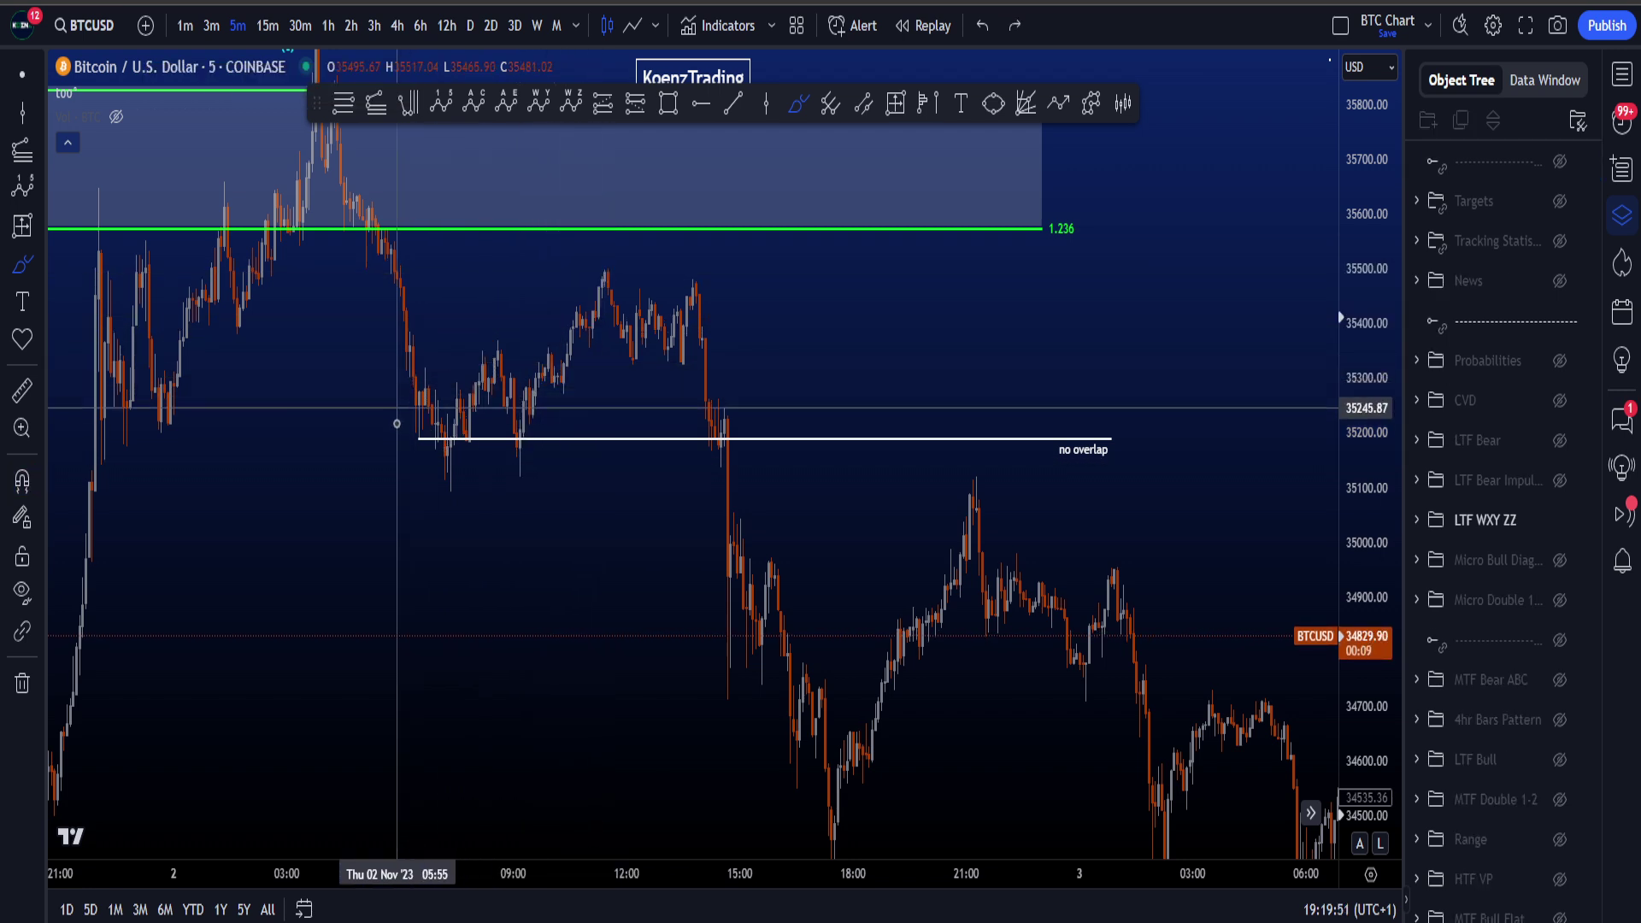
# Trace the drop from the 2 Nov lower high down through the no overlap line with the brush, and undo the strokes
pyautogui.moveTo(406, 417)
pyautogui.mouseDown()
pyautogui.moveTo(596, 282)
pyautogui.moveTo(722, 284)
pyautogui.moveTo(756, 496)
pyautogui.mouseUp()
pyautogui.hotkey('ctrl', 'z')
pyautogui.moveTo(766, 405); pyautogui.dragTo(746, 495)
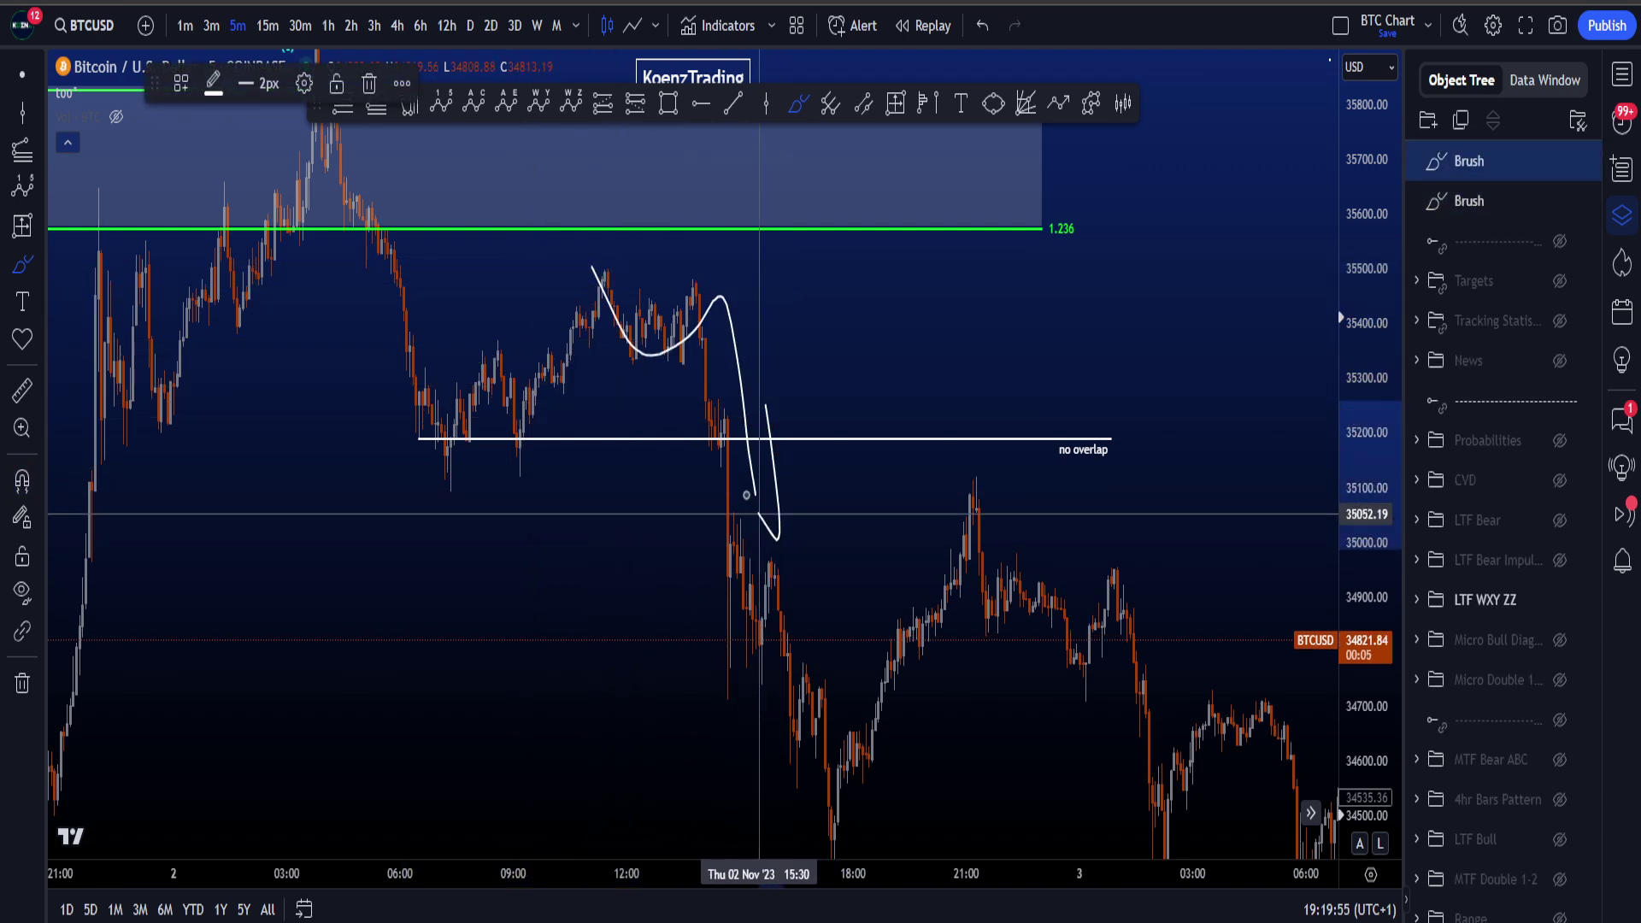
pyautogui.hotkey('ctrl', 'z')
pyautogui.hotkey('ctrl', 'z')
# Switch the chart to the 15-minute timeframe and frame the W-X-Y rise, the (B) peak and the target box
pyautogui.click(268, 26)
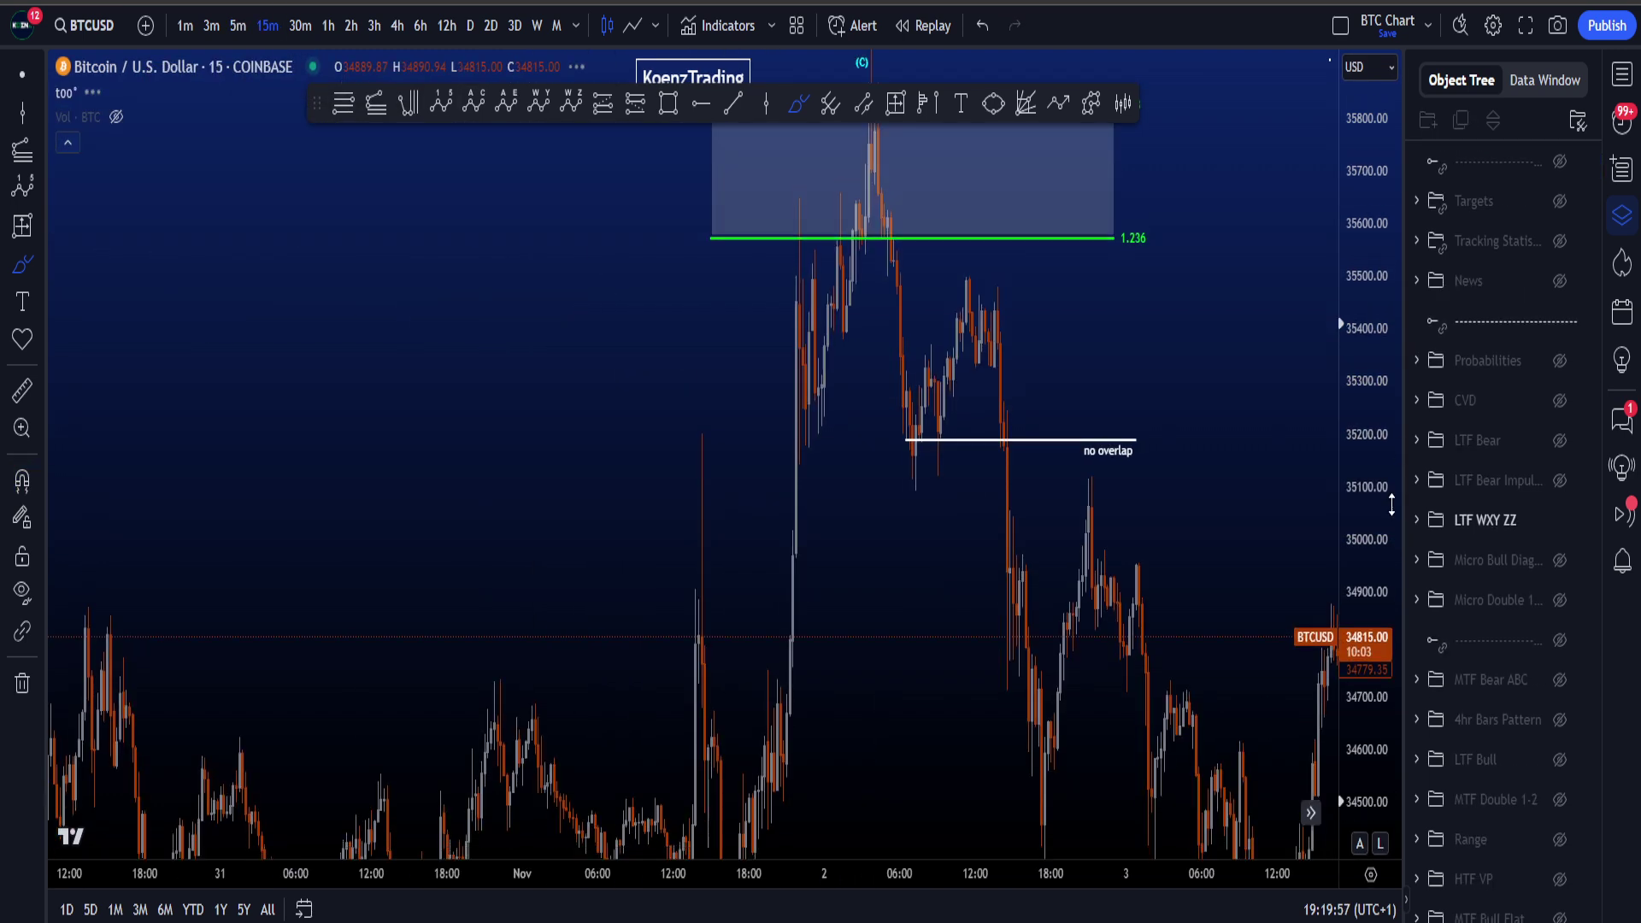
pyautogui.scroll(-3, 1142, 689)
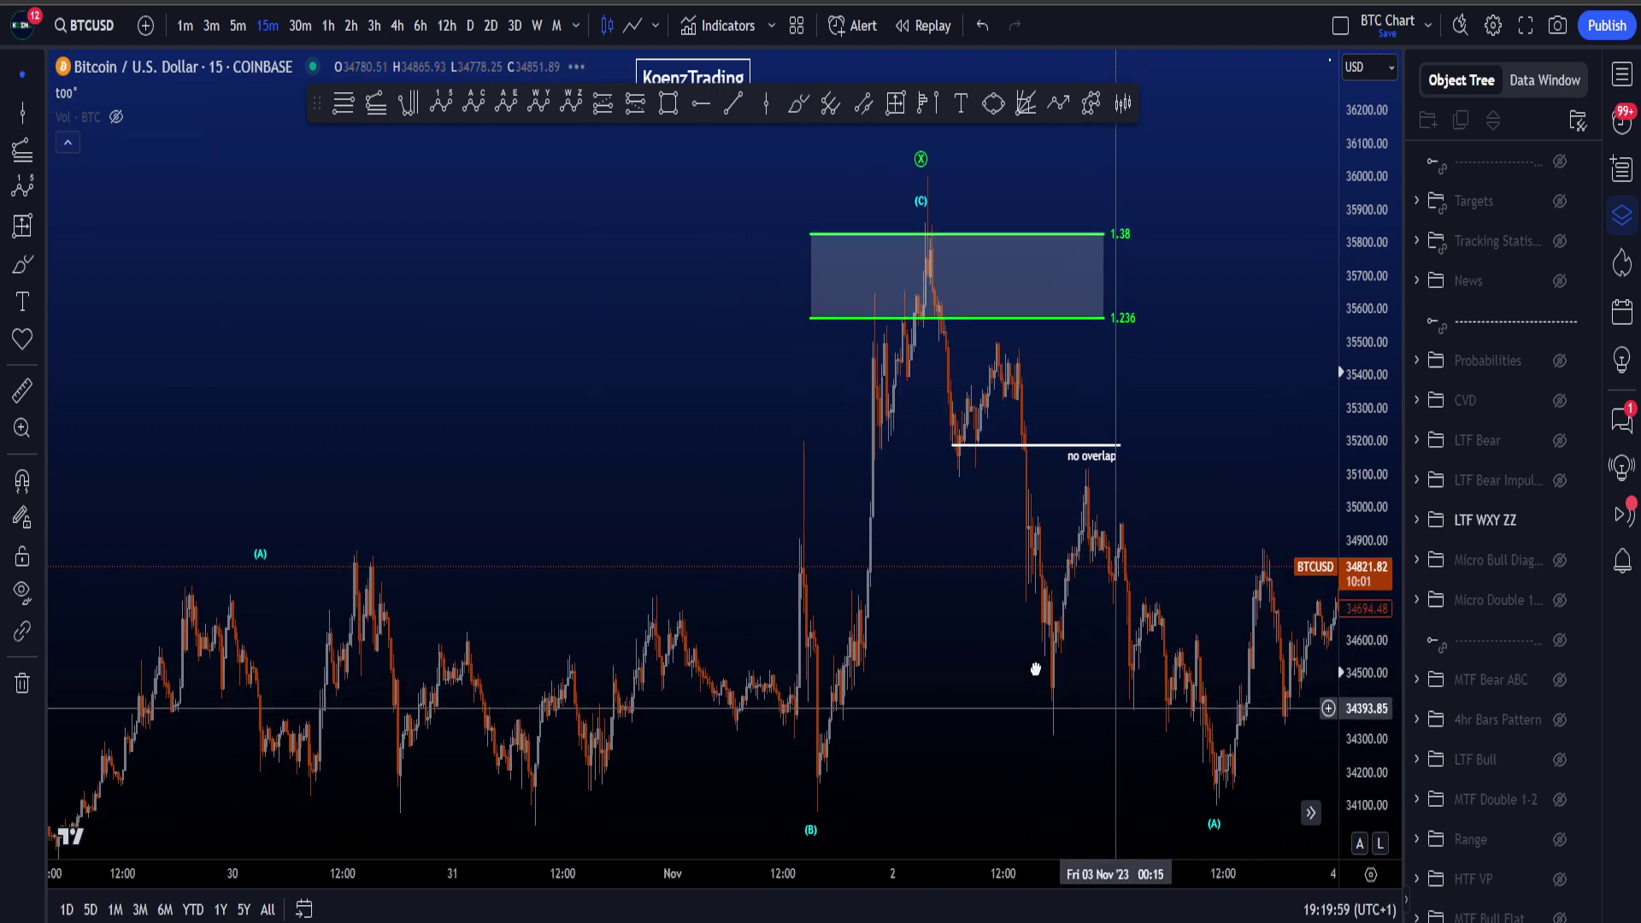
pyautogui.moveTo(1037, 667); pyautogui.dragTo(736, 366)
pyautogui.moveTo(1363, 531); pyautogui.dragTo(1364, 649)
pyautogui.moveTo(1157, 584); pyautogui.dragTo(645, 564)
pyautogui.scroll(-2, 906, 536)
pyautogui.scroll(3, 1057, 583)
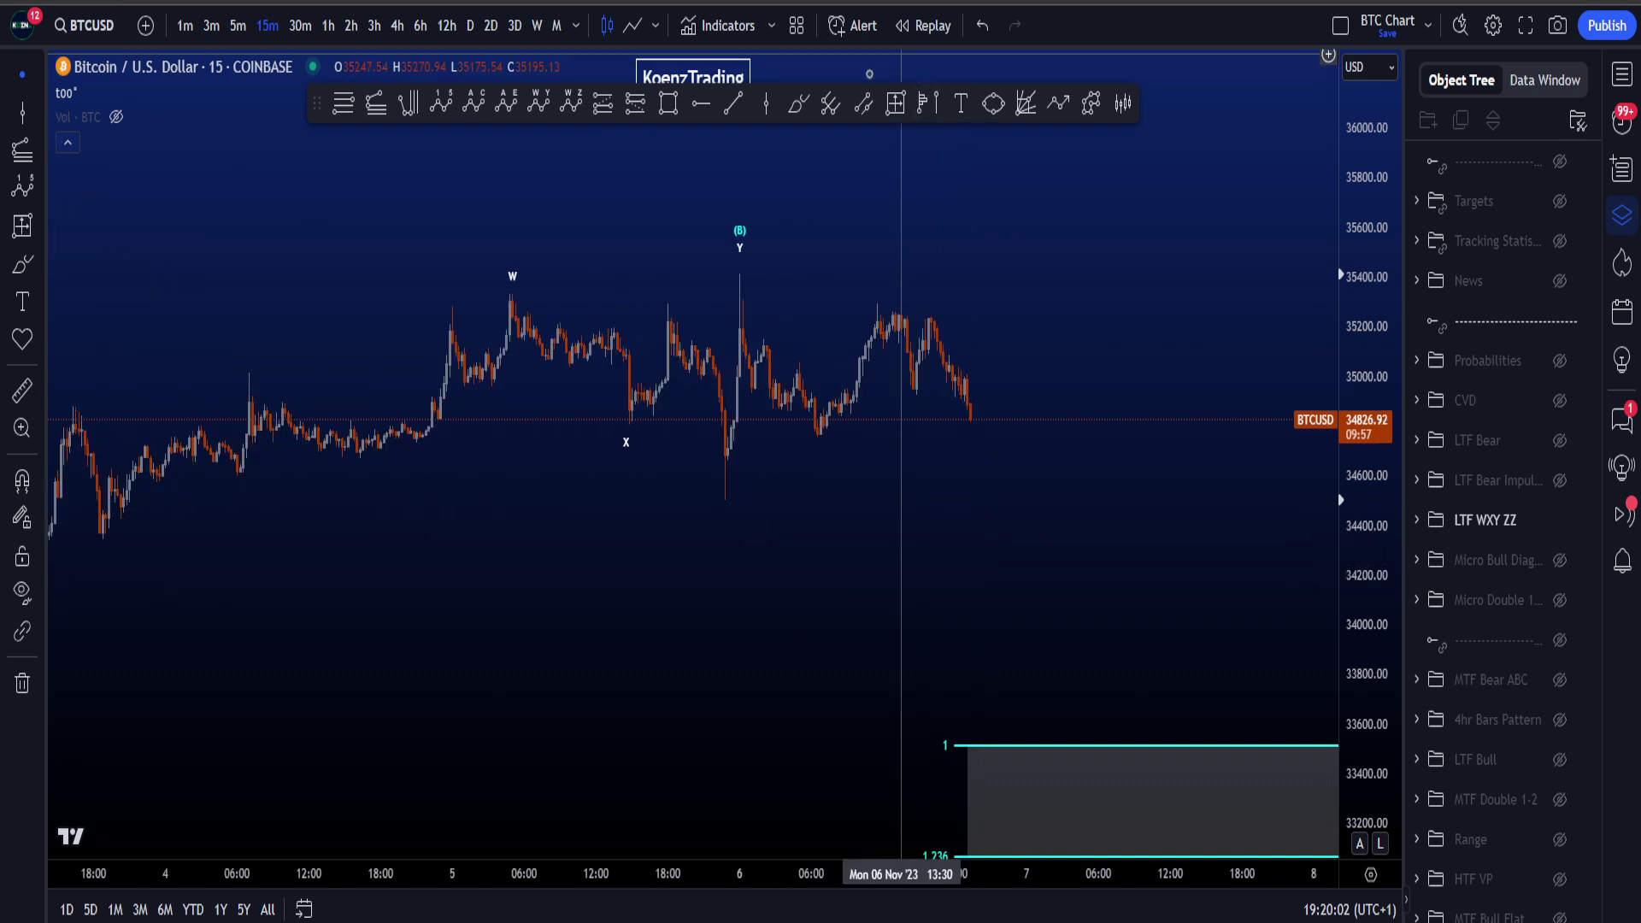
# Sketch the 6 Nov rise that follows the (B) peak with the brush, and remove the strokes
pyautogui.moveTo(809, 357)
pyautogui.mouseDown()
pyautogui.moveTo(971, 323)
pyautogui.moveTo(843, 347)
pyautogui.moveTo(855, 323)
pyautogui.mouseUp()
pyautogui.press('Delete')
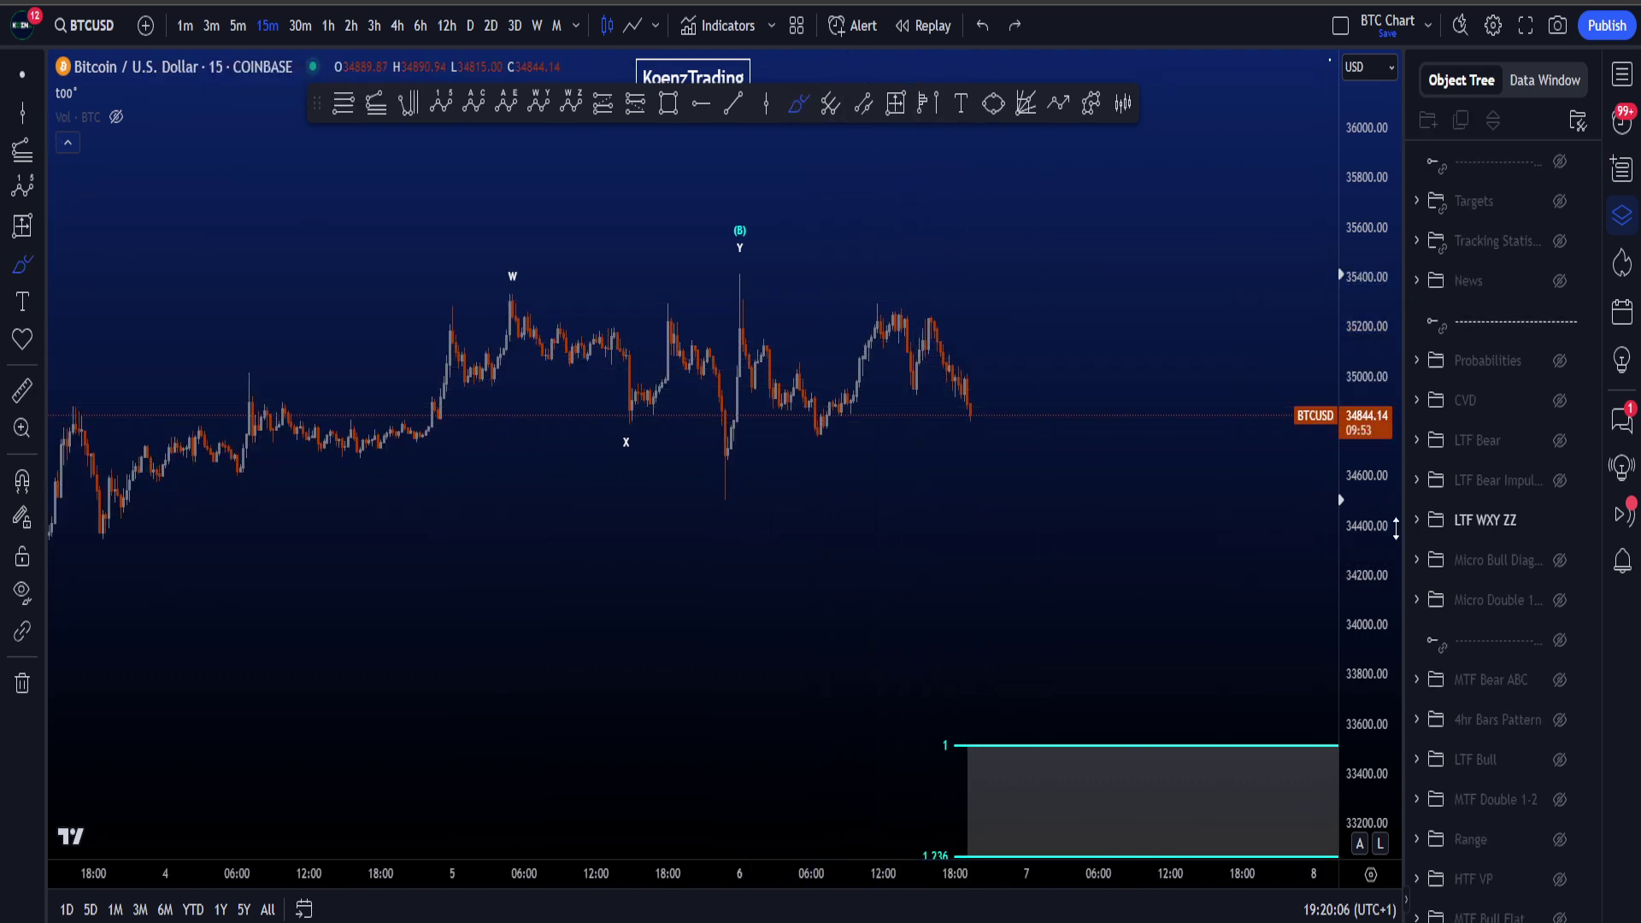
pyautogui.hotkey('ctrl', 'z')
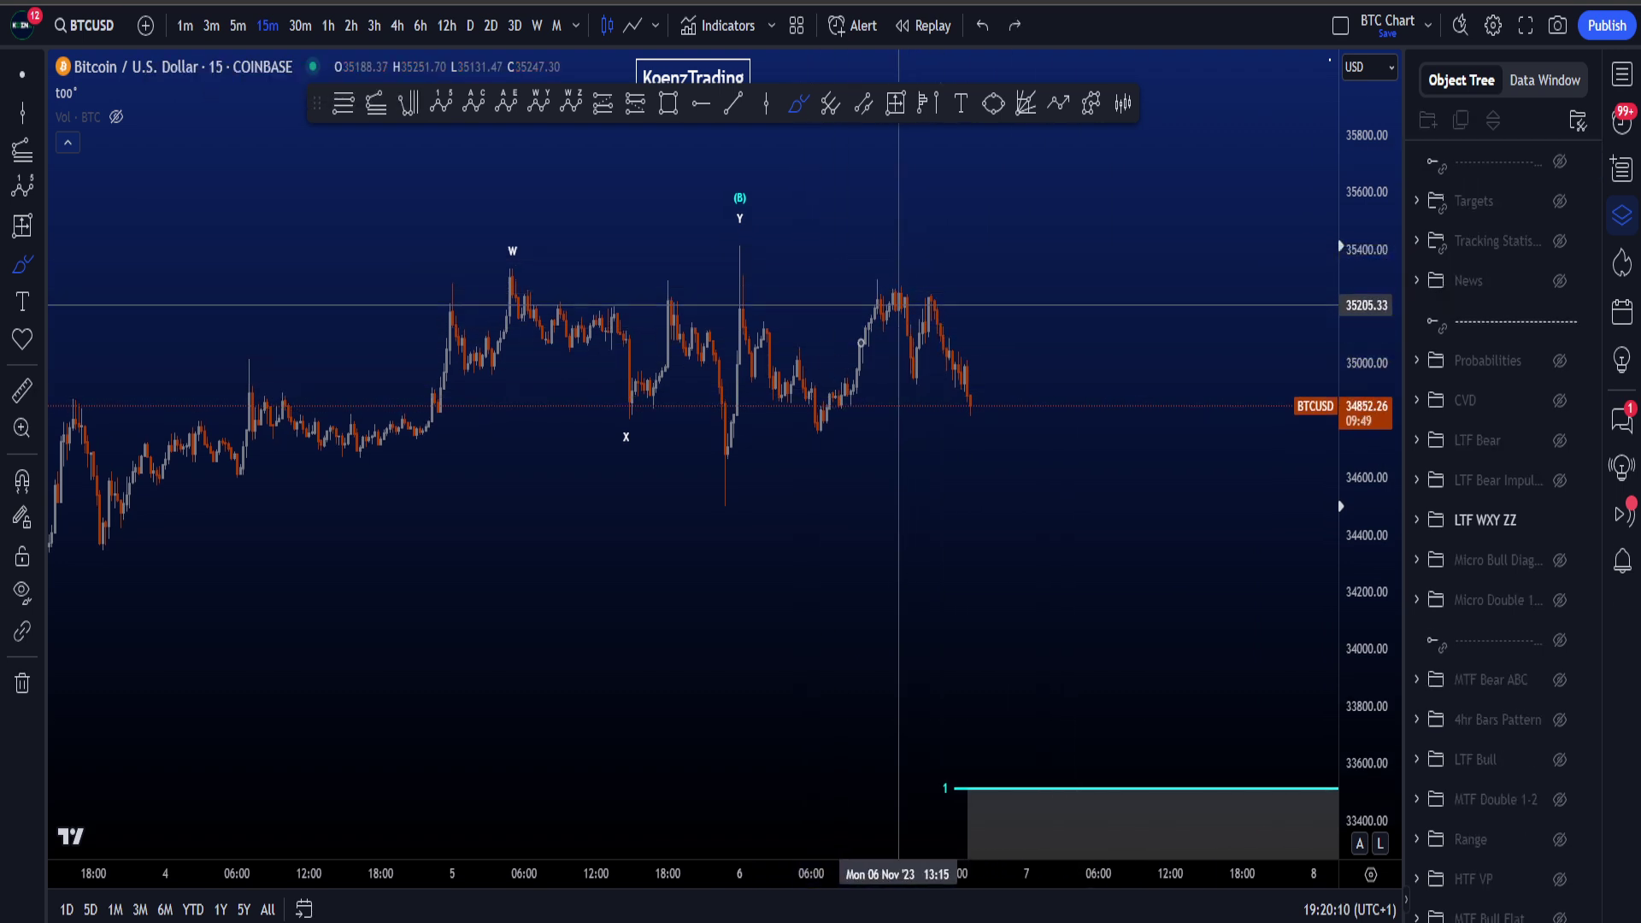
pyautogui.moveTo(833, 387)
pyautogui.mouseDown()
pyautogui.moveTo(870, 334)
pyautogui.moveTo(916, 186)
pyautogui.mouseUp()
pyautogui.hotkey('ctrl', 'z')
pyautogui.hotkey('ctrl', 'z')
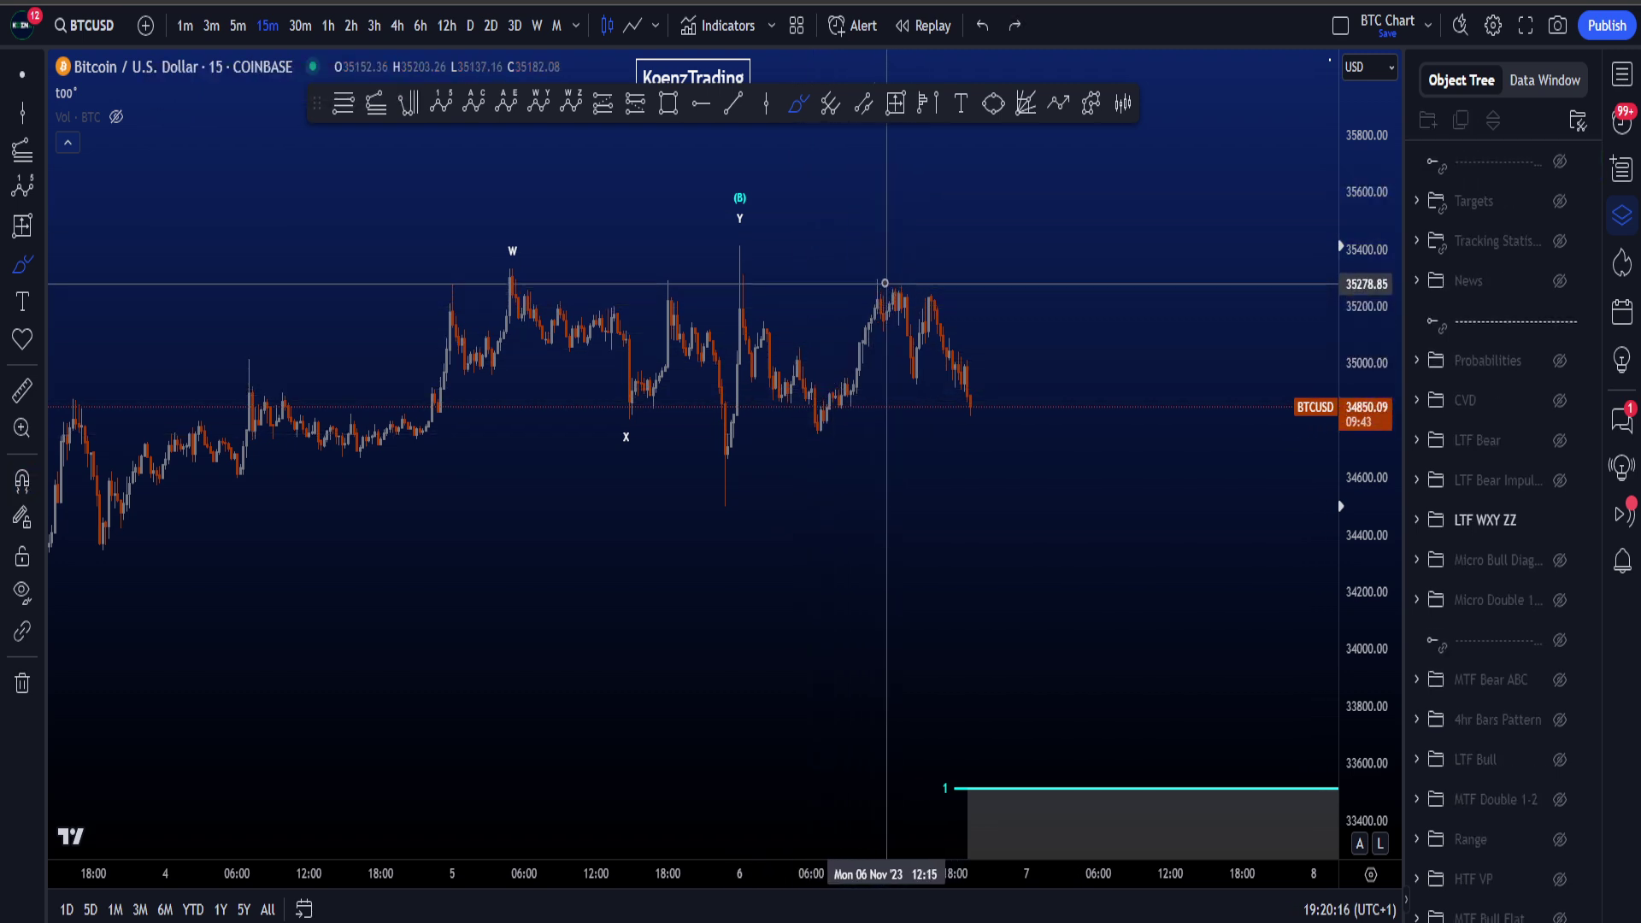
# Trace the drop from the 6 Nov high towards the current price with the brush, and undo it
pyautogui.moveTo(878, 279)
pyautogui.mouseDown()
pyautogui.moveTo(915, 275)
pyautogui.moveTo(960, 330)
pyautogui.moveTo(872, 256)
pyautogui.moveTo(933, 282)
pyautogui.moveTo(960, 361)
pyautogui.mouseUp()
pyautogui.hotkey('ctrl', 'z')
pyautogui.hotkey('ctrl', 'z')
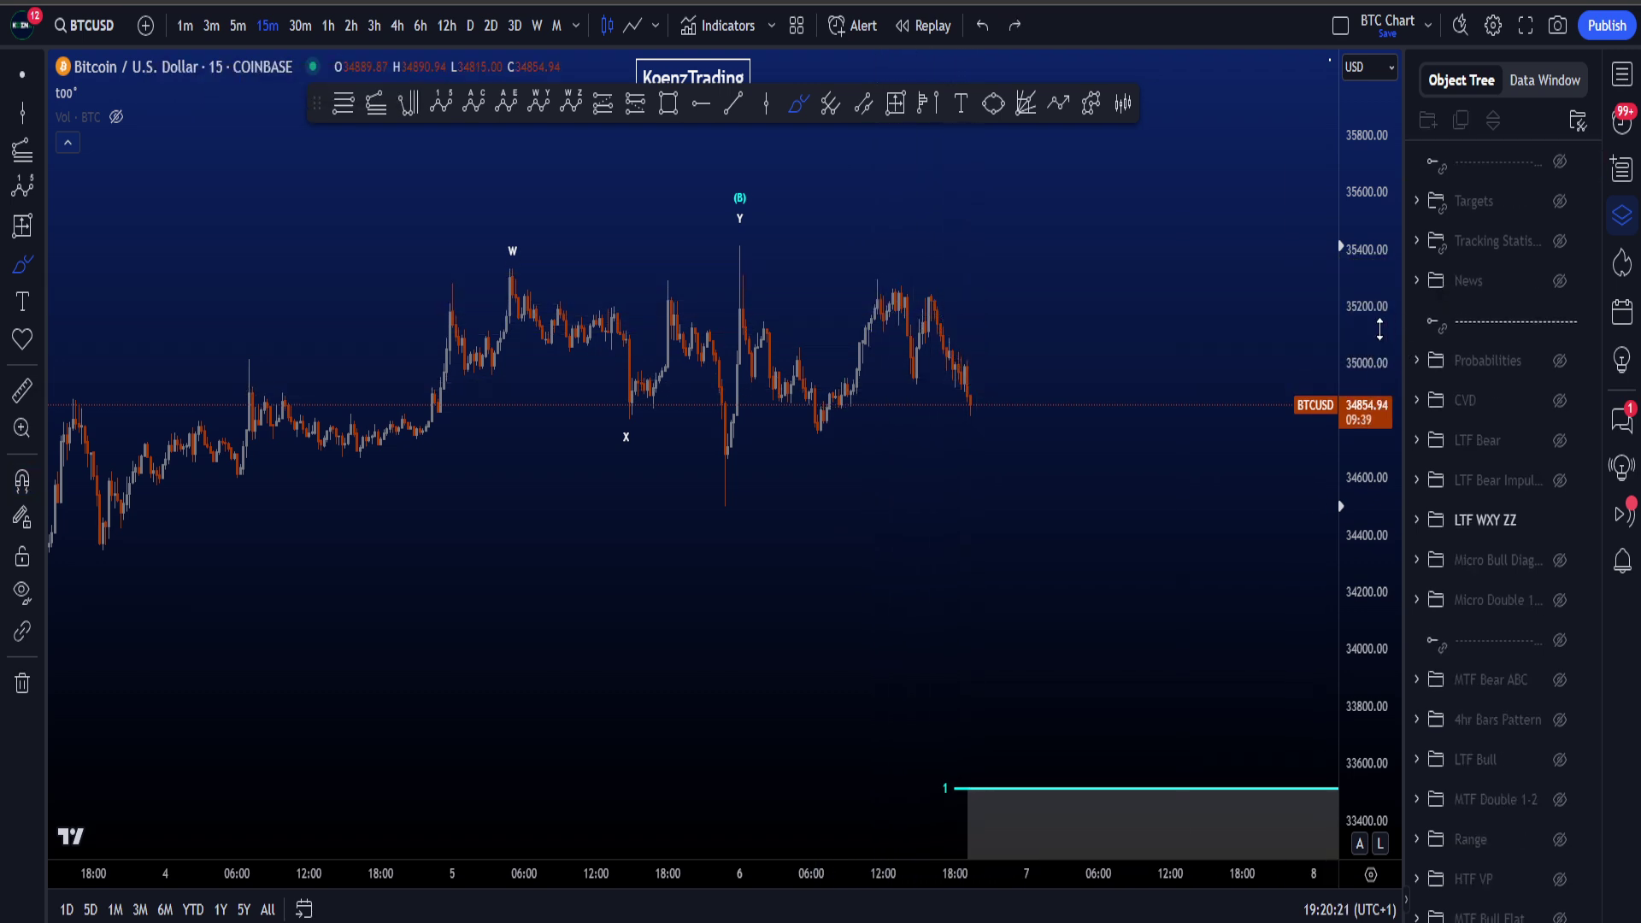
# Mark the lower high above the no overlap line with the brush, and undo the mark
pyautogui.moveTo(1380, 331); pyautogui.dragTo(1378, 446)
pyautogui.scroll(-3, 1215, 434)
pyautogui.scroll(-2, 1215, 435)
pyautogui.moveTo(426, 306)
pyautogui.mouseDown()
pyautogui.moveTo(377, 191)
pyautogui.moveTo(412, 221)
pyautogui.moveTo(439, 329)
pyautogui.mouseUp()
pyautogui.hotkey('ctrl', 'z')
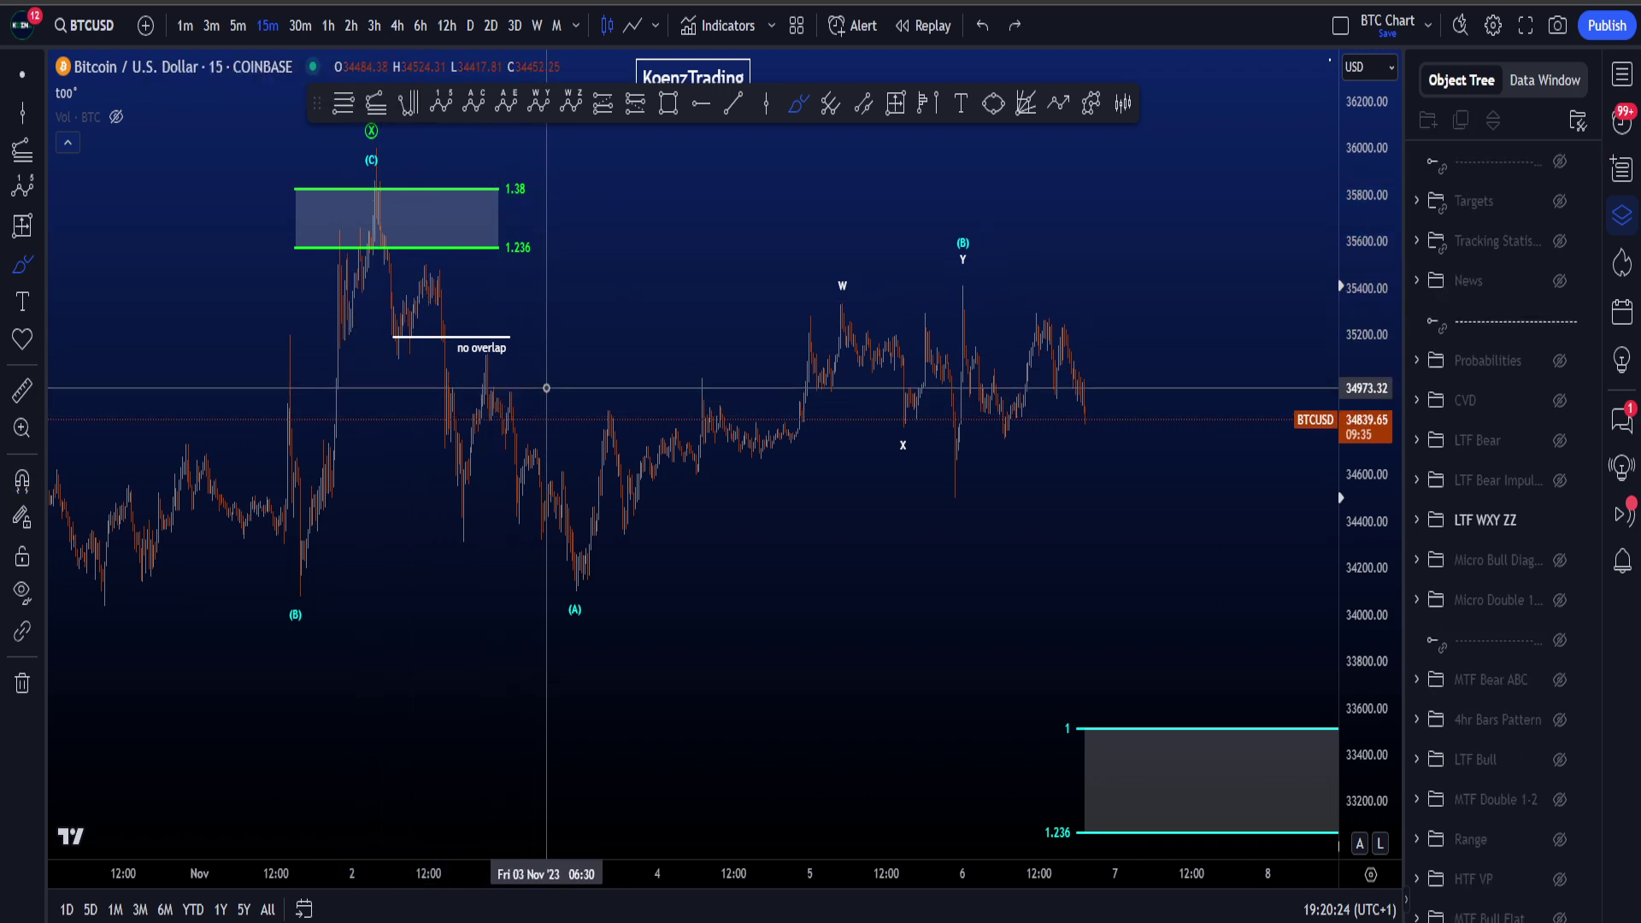
# Sketch possible upward paths across the rise from the (A) low past the (B) peak with the brush, and remove each stroke
pyautogui.scroll(3, 957, 384)
pyautogui.moveTo(813, 414); pyautogui.dragTo(993, 215)
pyautogui.hotkey('ctrl', 'z')
pyautogui.moveTo(1371, 336); pyautogui.dragTo(1366, 438)
pyautogui.moveTo(465, 517)
pyautogui.mouseDown()
pyautogui.moveTo(576, 242)
pyautogui.moveTo(1099, 278)
pyautogui.mouseUp()
pyautogui.press('Delete')
pyautogui.moveTo(325, 568)
pyautogui.mouseDown()
pyautogui.moveTo(623, 337)
pyautogui.moveTo(1046, 164)
pyautogui.mouseUp()
pyautogui.press('Delete')
pyautogui.scroll(-2, 1089, 323)
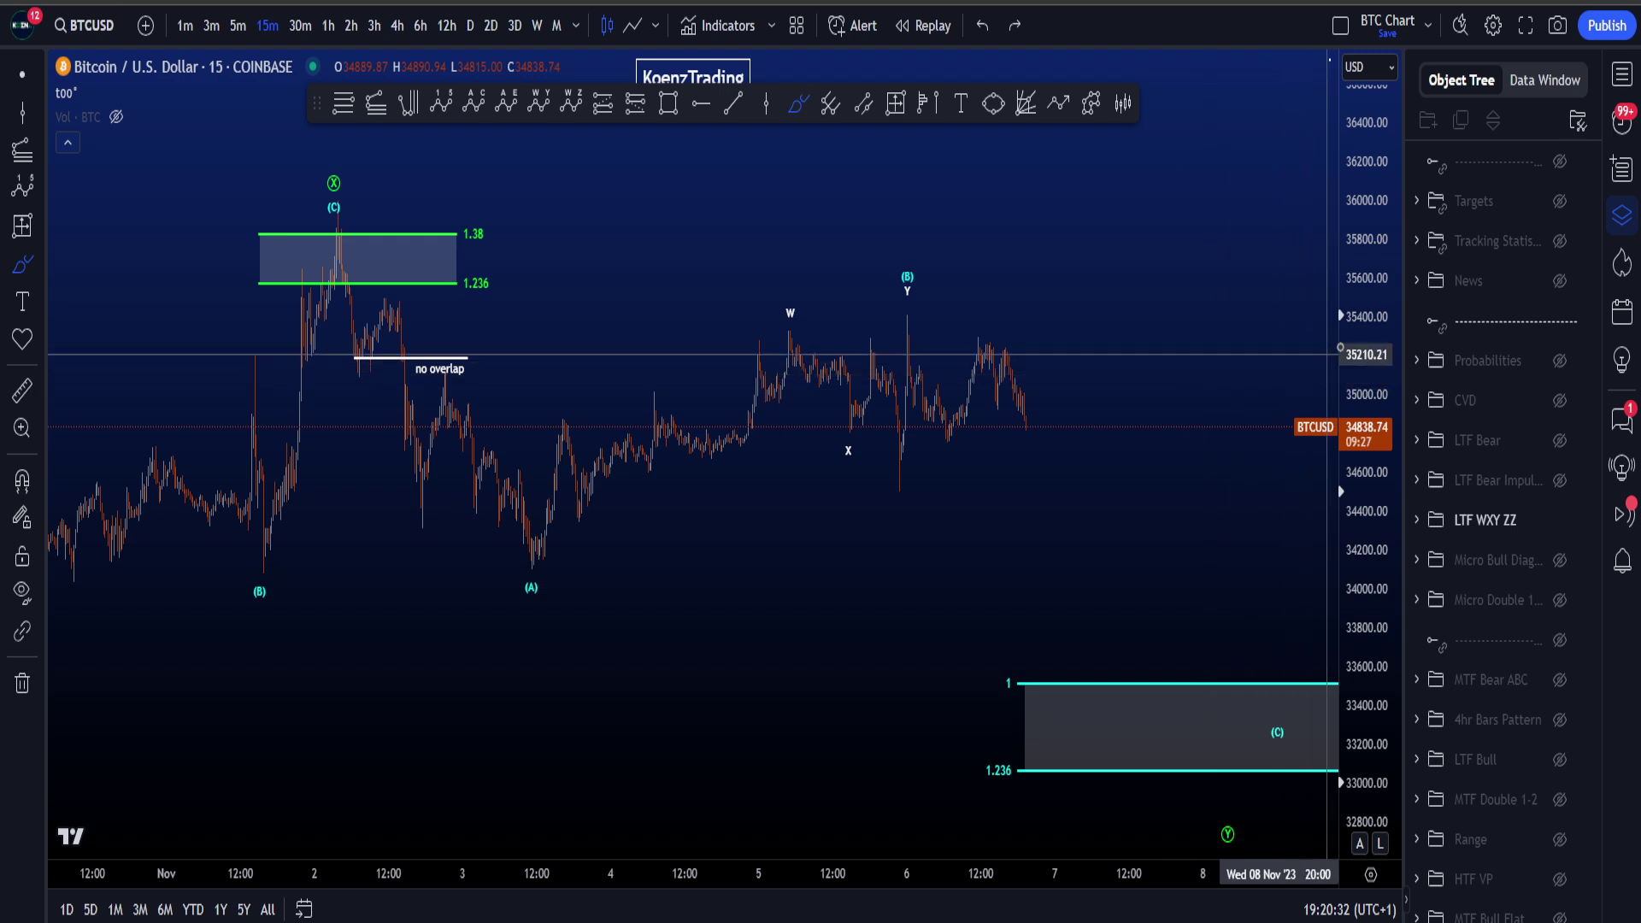
# Mark the swing after the (B) peak and the first drop below the (C) peak with the brush, and undo both marks
pyautogui.moveTo(1340, 348); pyautogui.dragTo(1341, 389)
pyautogui.moveTo(964, 330)
pyautogui.mouseDown()
pyautogui.moveTo(1057, 397)
pyautogui.moveTo(933, 355)
pyautogui.mouseUp()
pyautogui.hotkey('ctrl', 'z')
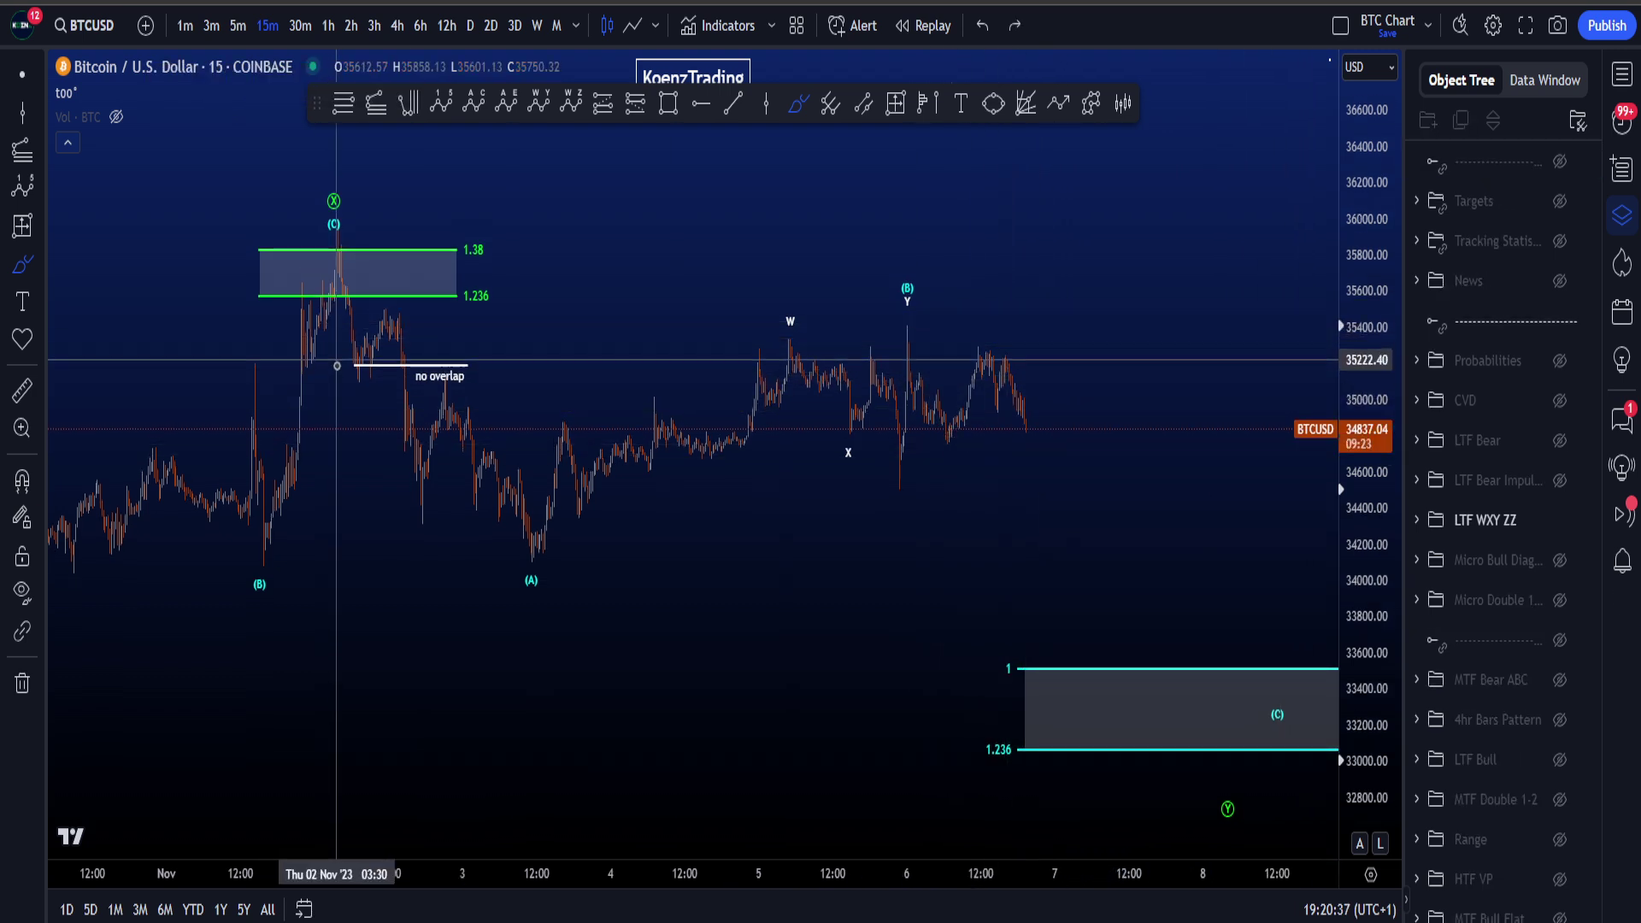
pyautogui.moveTo(336, 366)
pyautogui.mouseDown()
pyautogui.moveTo(359, 368)
pyautogui.moveTo(342, 357)
pyautogui.mouseUp()
pyautogui.hotkey('ctrl', 'z')
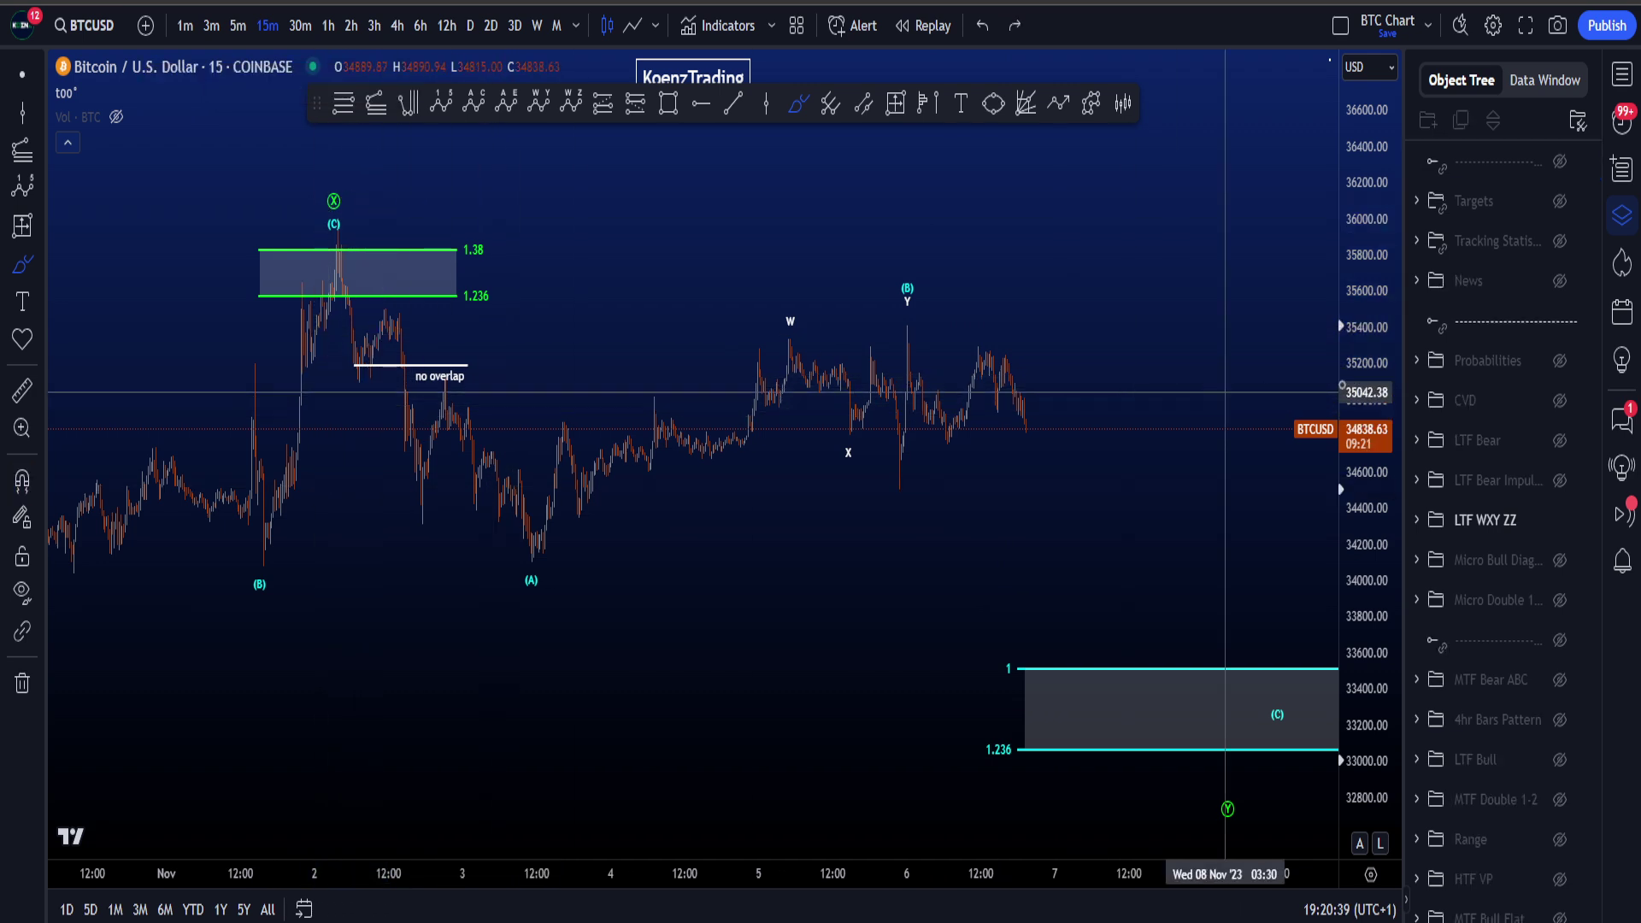
# Trace the decline from the (C) peak and the rise from the (A) low to the (B) peak with the brush, undoing every stroke
pyautogui.moveTo(1362, 384); pyautogui.dragTo(1363, 439)
pyautogui.scroll(-2, 1154, 441)
pyautogui.moveTo(480, 259)
pyautogui.mouseDown()
pyautogui.moveTo(642, 541)
pyautogui.moveTo(688, 547)
pyautogui.moveTo(788, 495)
pyautogui.mouseUp()
pyautogui.hotkey('ctrl', 'z')
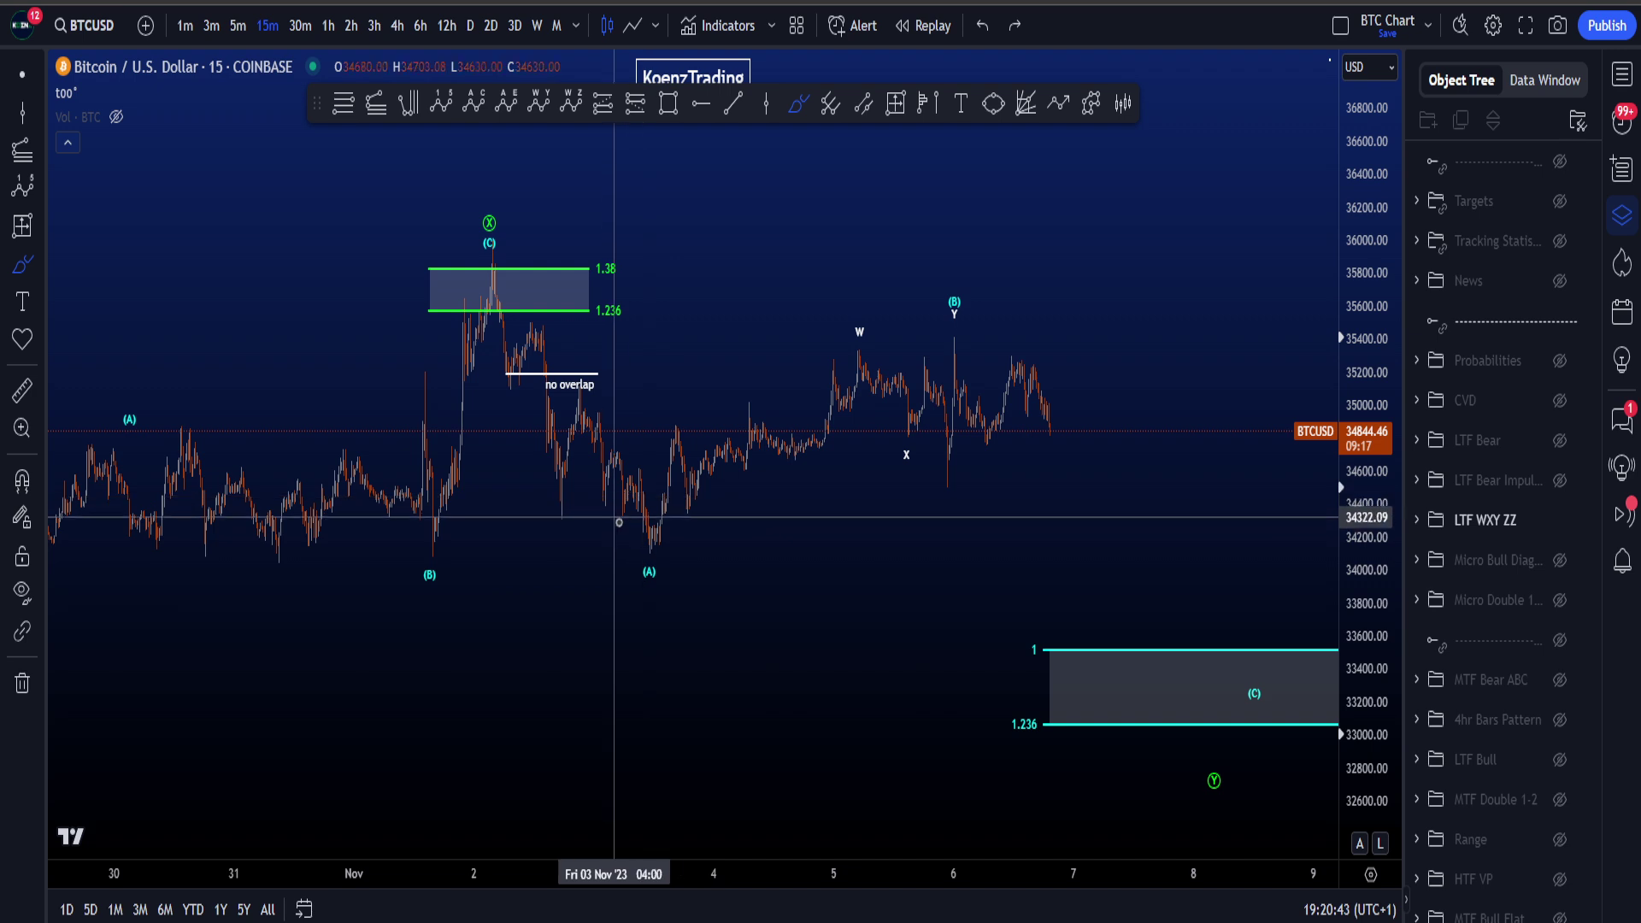
pyautogui.moveTo(620, 521)
pyautogui.mouseDown()
pyautogui.moveTo(897, 399)
pyautogui.moveTo(982, 316)
pyautogui.mouseUp()
pyautogui.hotkey('ctrl', 'z')
pyautogui.moveTo(641, 537)
pyautogui.mouseDown()
pyautogui.moveTo(854, 352)
pyautogui.moveTo(924, 436)
pyautogui.moveTo(971, 317)
pyautogui.moveTo(915, 295)
pyautogui.moveTo(951, 321)
pyautogui.mouseUp()
pyautogui.hotkey('ctrl', 'z')
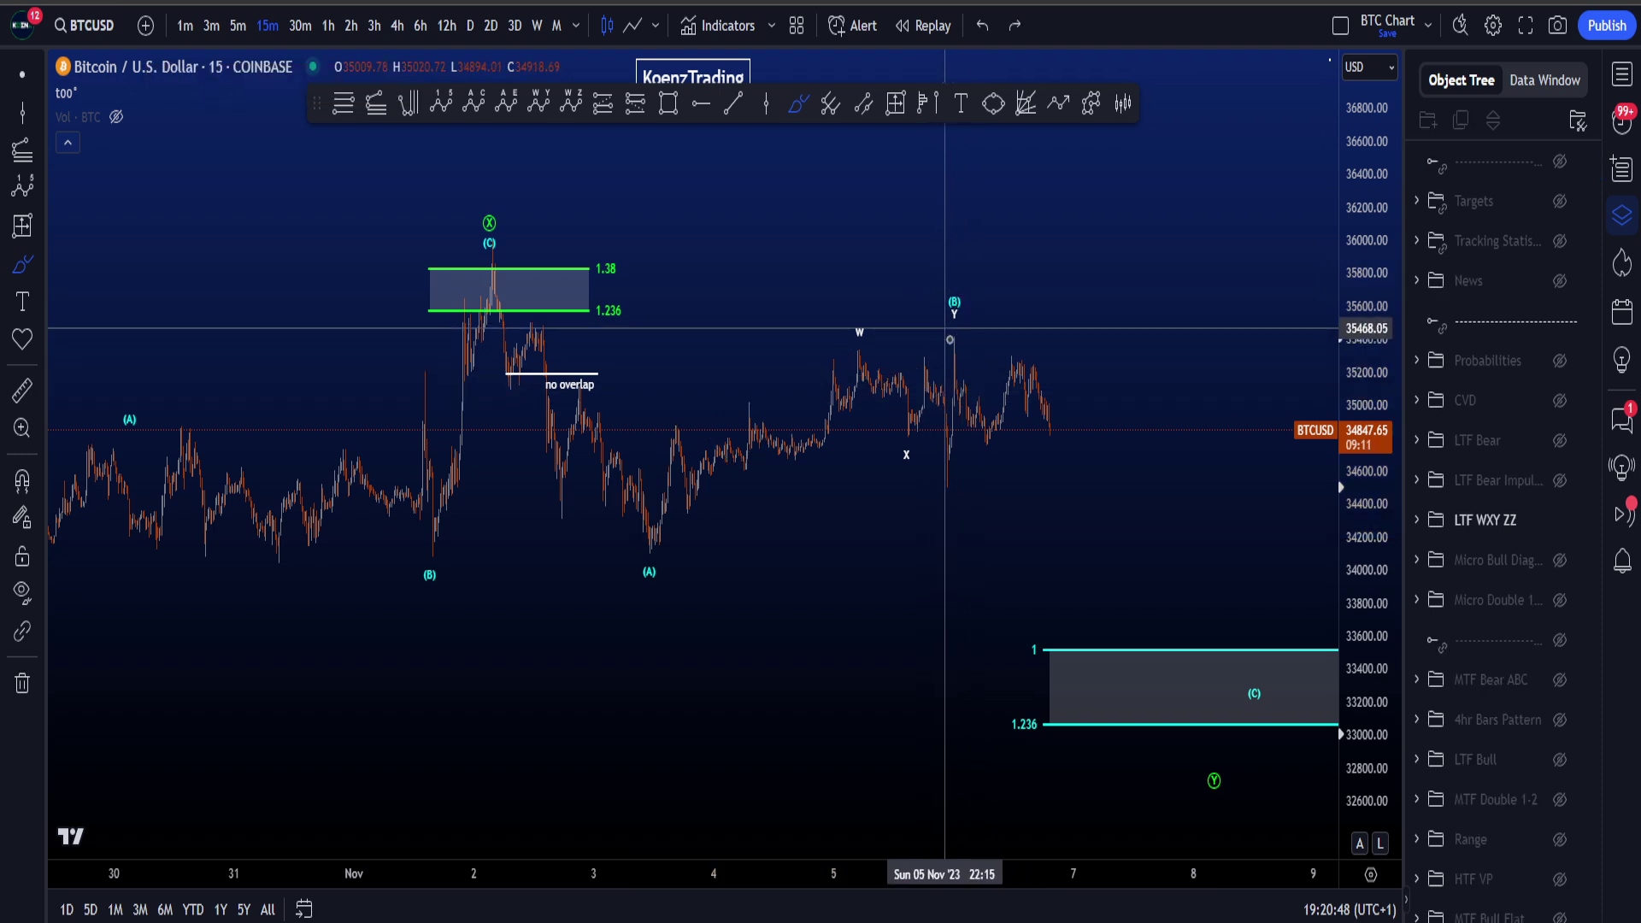
# Sketch the decline from the (B) peak to below the current price with the brush, and undo both strokes
pyautogui.scroll(5, 977, 400)
pyautogui.moveTo(655, 328)
pyautogui.mouseDown()
pyautogui.moveTo(721, 396)
pyautogui.moveTo(817, 377)
pyautogui.moveTo(862, 494)
pyautogui.mouseUp()
pyautogui.moveTo(880, 389); pyautogui.dragTo(827, 516)
pyautogui.hotkey('ctrl', 'z')
pyautogui.hotkey('ctrl', 'z')
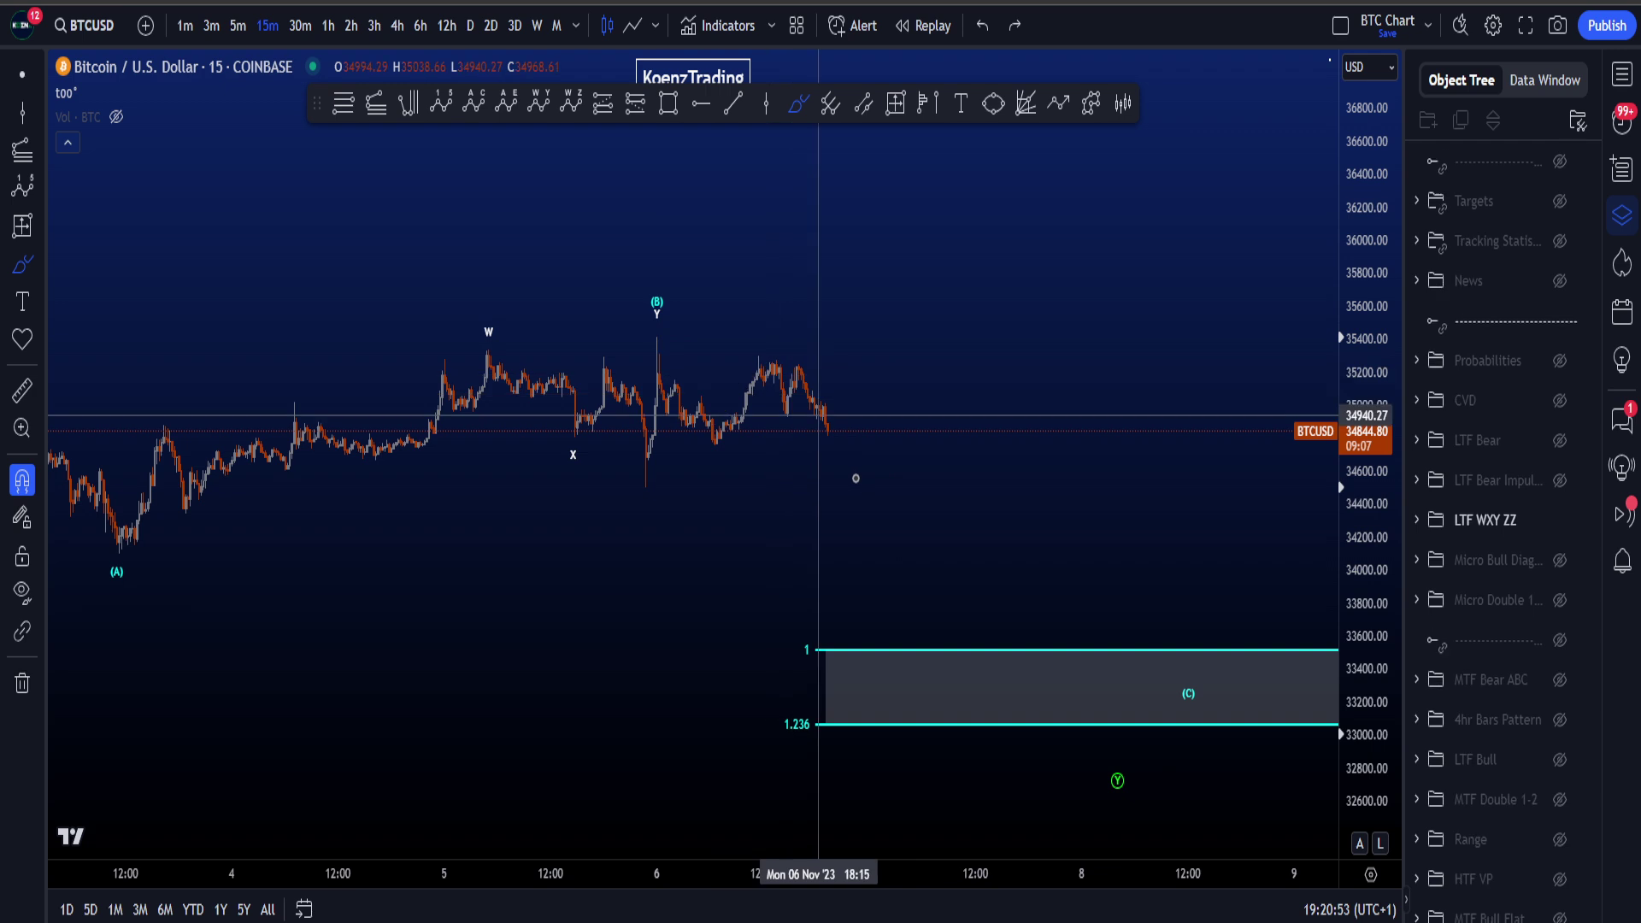
# Mark the area of the 1–1.236 target box for wave (C) with the brush, and undo the marks
pyautogui.scroll(-5, 1081, 476)
pyautogui.moveTo(1358, 479); pyautogui.dragTo(1356, 546)
pyautogui.moveTo(1123, 591); pyautogui.dragTo(842, 571)
pyautogui.moveTo(963, 556)
pyautogui.mouseDown()
pyautogui.moveTo(1214, 757)
pyautogui.moveTo(1054, 557)
pyautogui.mouseUp()
pyautogui.hotkey('ctrl', 'z')
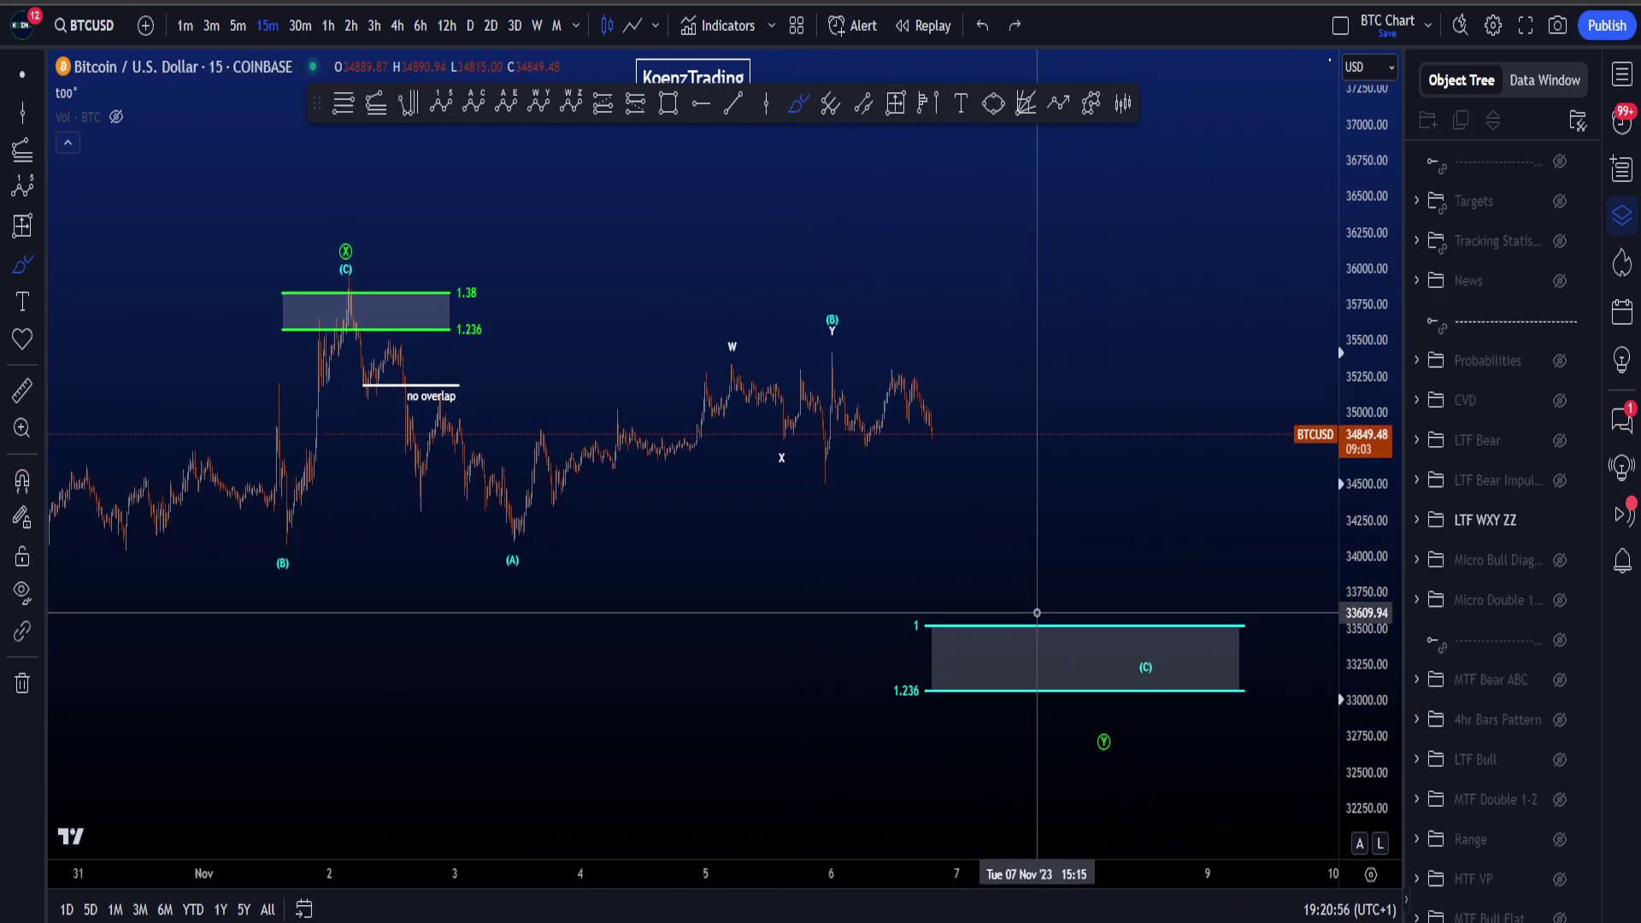
pyautogui.moveTo(922, 608); pyautogui.dragTo(922, 614)
pyautogui.hotkey('ctrl', 'z')
# Trace the legs after the green X peak and the whole W-X-Y correction into the target box with the brush, and undo the strokes
pyautogui.scroll(-5, 960, 612)
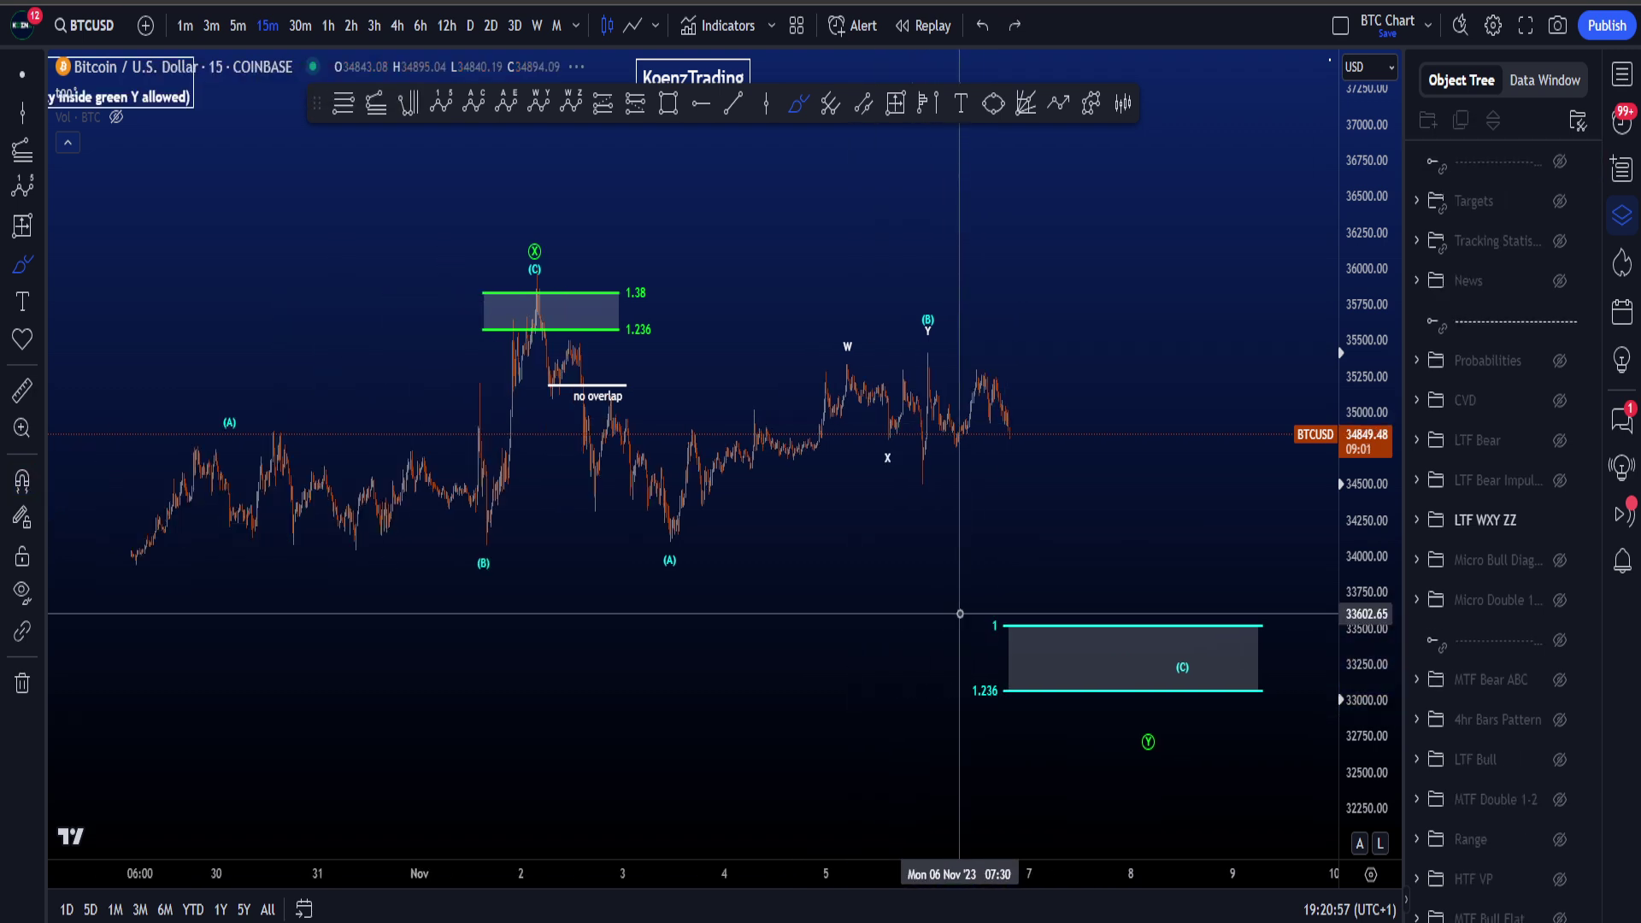
pyautogui.moveTo(770, 252)
pyautogui.mouseDown()
pyautogui.moveTo(757, 303)
pyautogui.moveTo(865, 537)
pyautogui.moveTo(1030, 349)
pyautogui.mouseUp()
pyautogui.hotkey('ctrl', 'z')
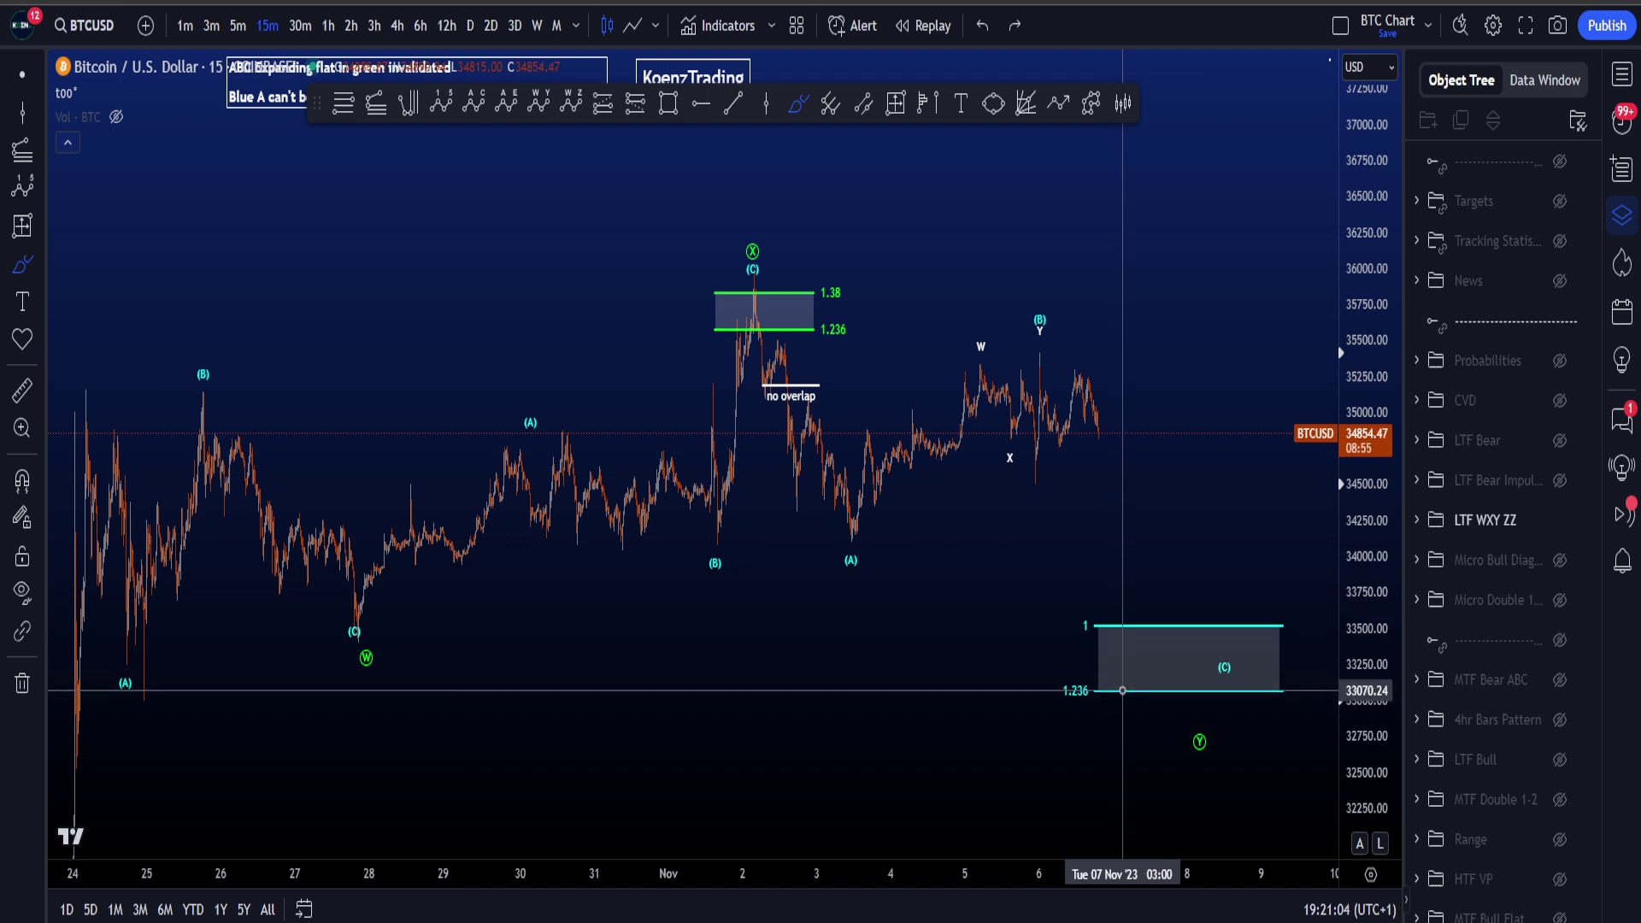
pyautogui.moveTo(1388, 517); pyautogui.dragTo(1385, 547)
pyautogui.moveTo(98, 408)
pyautogui.mouseDown()
pyautogui.moveTo(289, 568)
pyautogui.moveTo(891, 359)
pyautogui.moveTo(1172, 590)
pyautogui.moveTo(157, 441)
pyautogui.moveTo(597, 441)
pyautogui.moveTo(878, 377)
pyautogui.moveTo(1175, 636)
pyautogui.mouseUp()
pyautogui.hotkey('ctrl', 'z')
pyautogui.press('Delete')
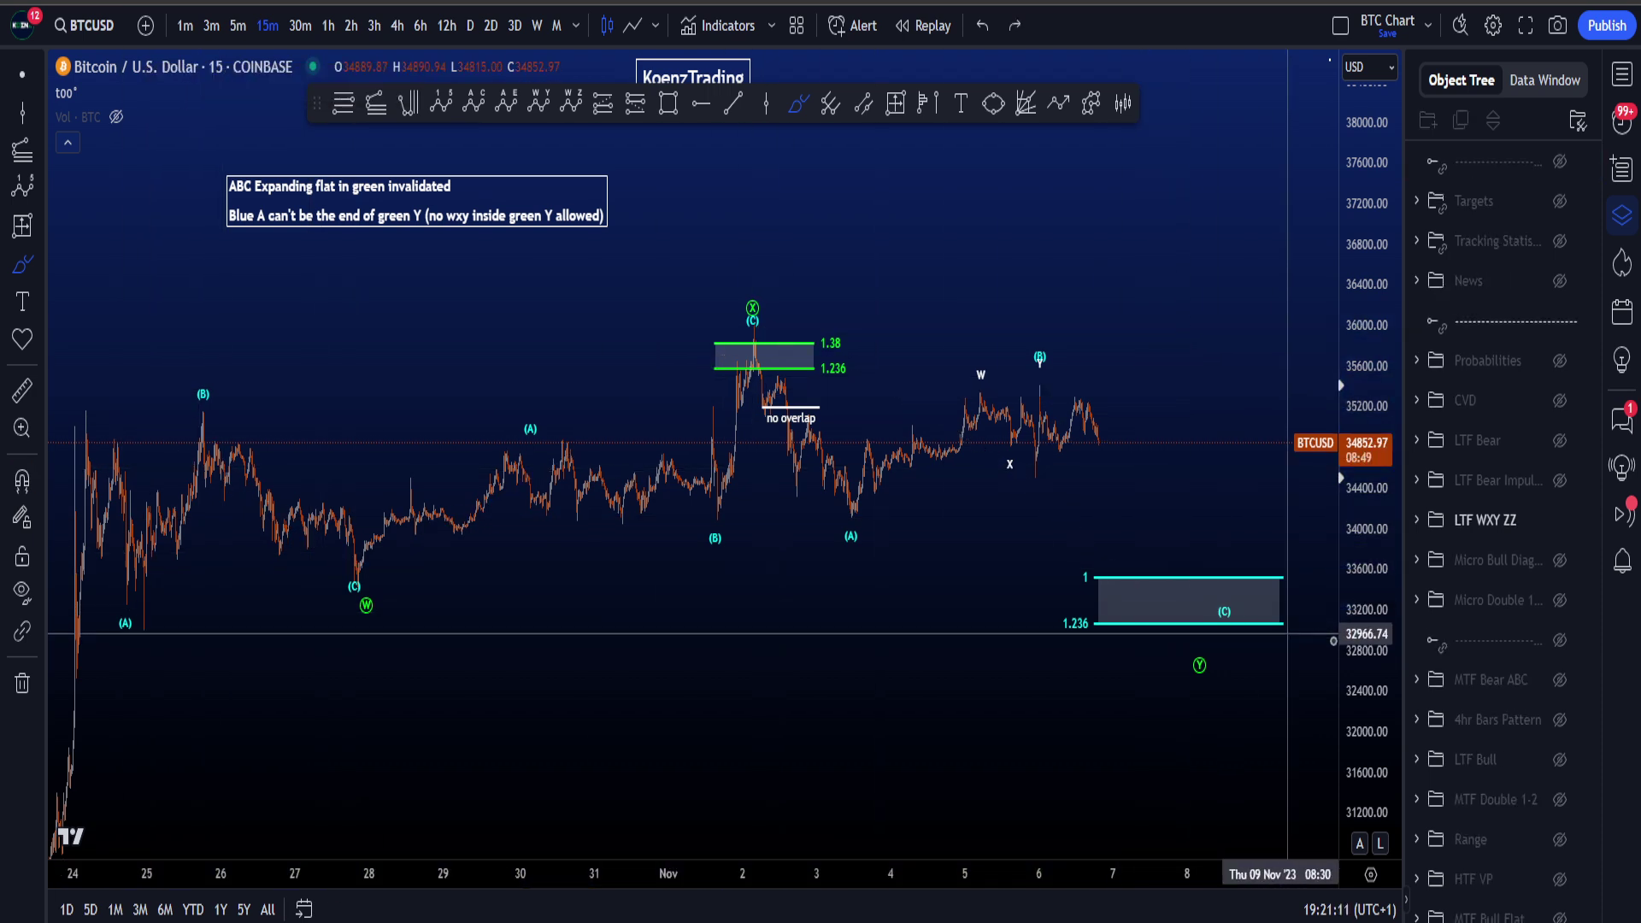
# Circle the lows around (B) and (A), the 28–29 Oct consolidation and the green W low with the brush, and undo the circles
pyautogui.moveTo(1356, 703); pyautogui.dragTo(1356, 652)
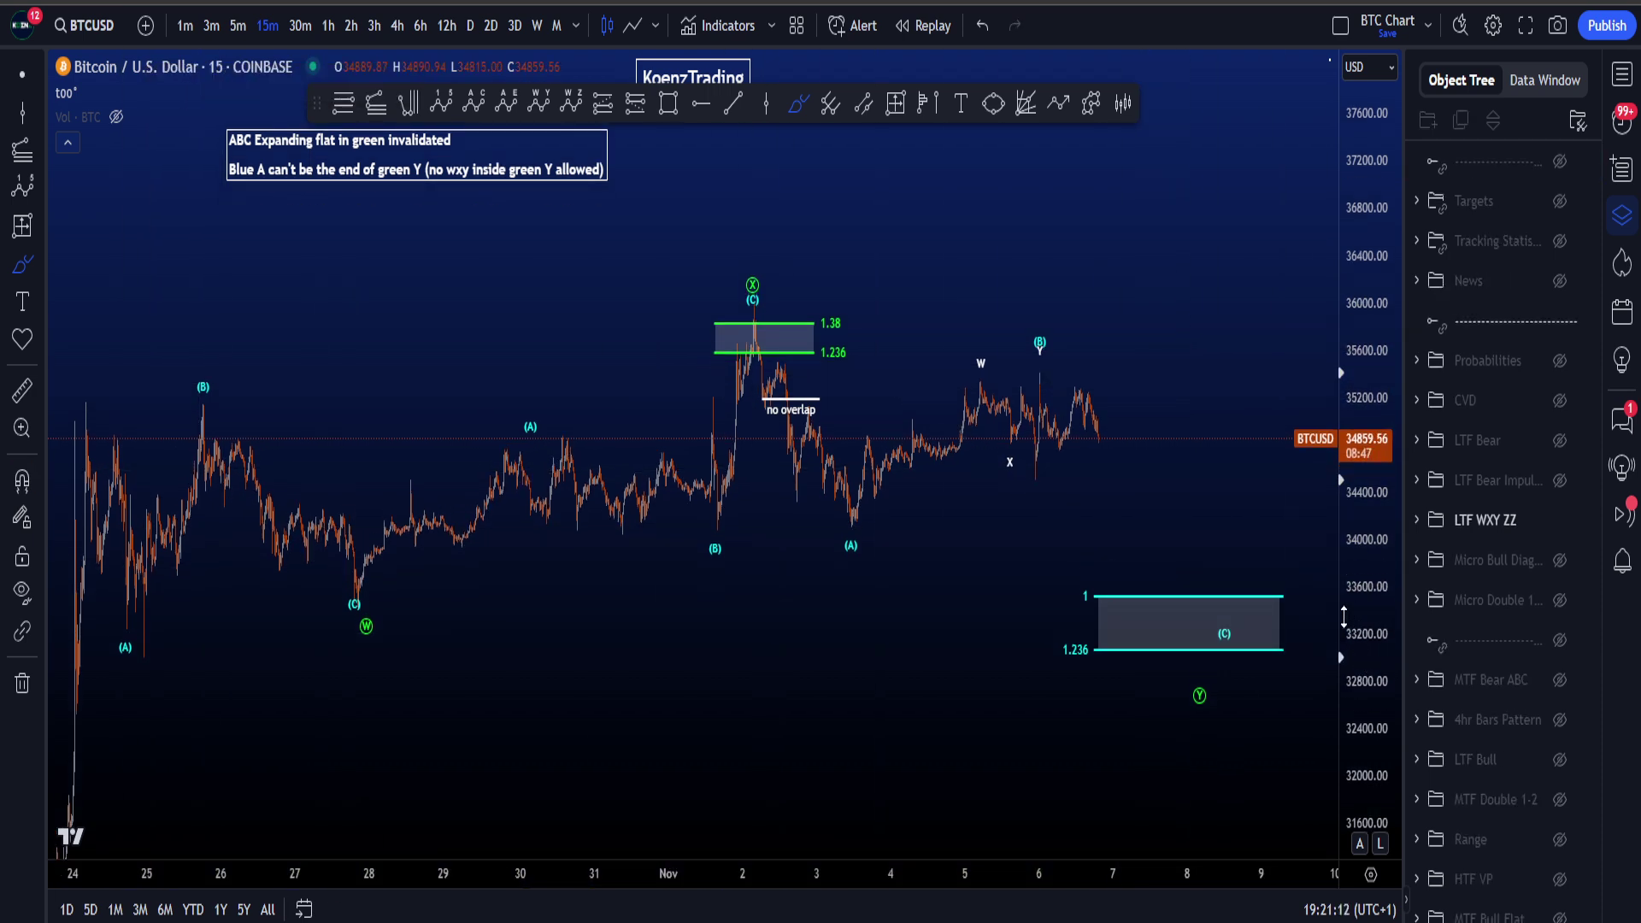
pyautogui.moveTo(877, 495)
pyautogui.mouseDown()
pyautogui.moveTo(715, 495)
pyautogui.moveTo(878, 517)
pyautogui.mouseUp()
pyautogui.moveTo(501, 535); pyautogui.dragTo(494, 529)
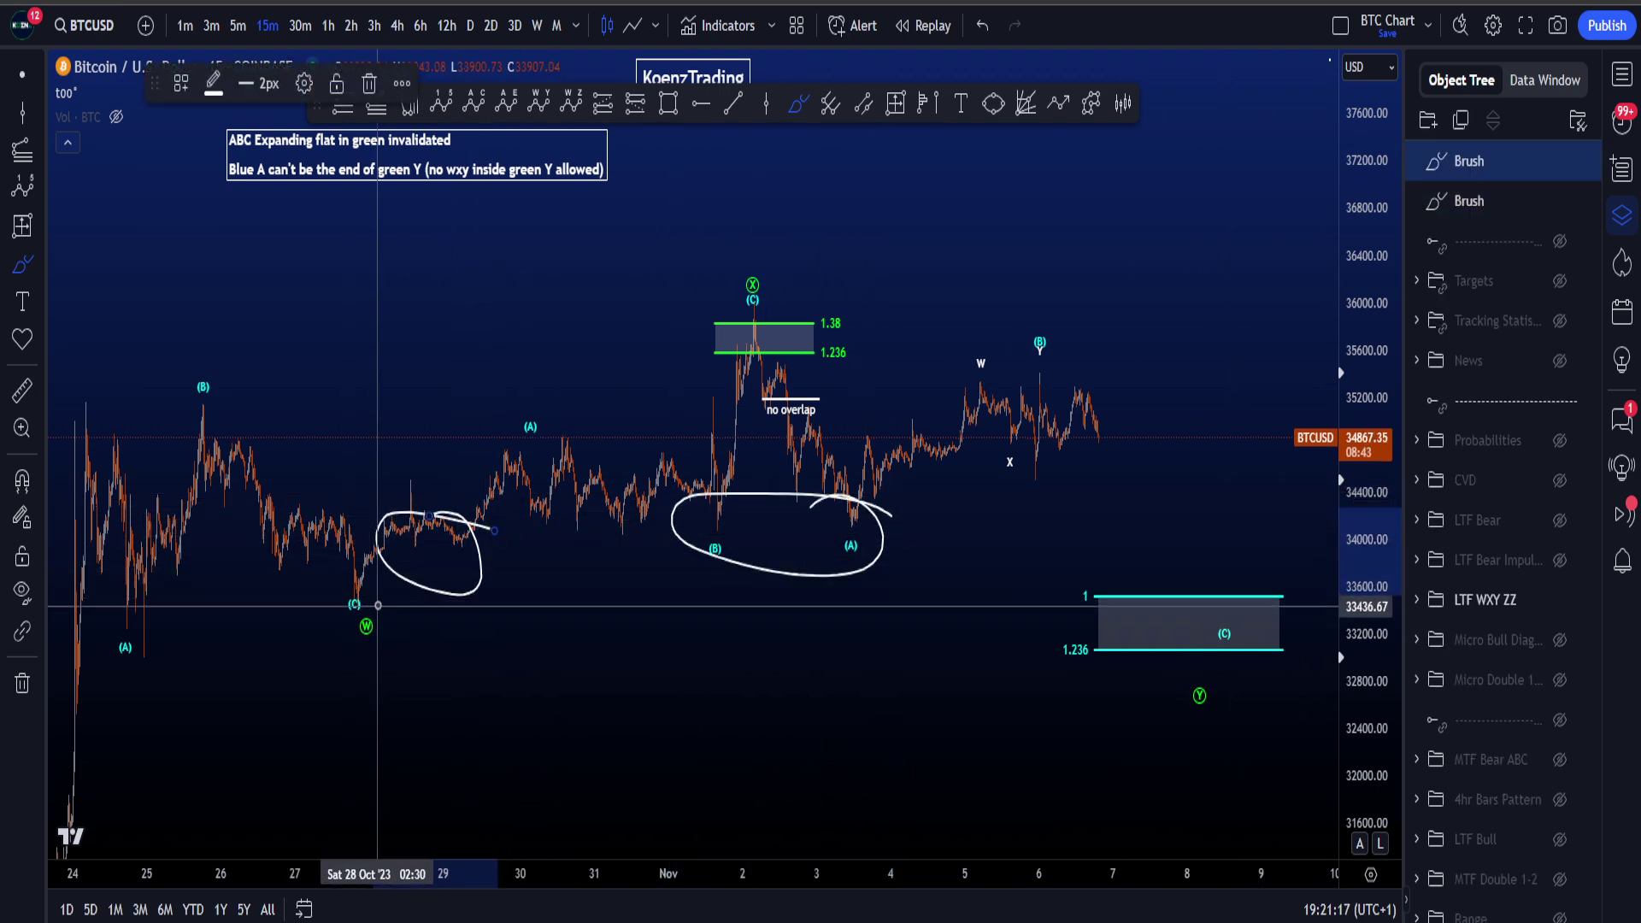
pyautogui.moveTo(373, 589); pyautogui.dragTo(362, 571)
pyautogui.hotkey('ctrl', 'z')
pyautogui.hotkey('ctrl', 'z')
pyautogui.hotkey('ctrl', 'z')
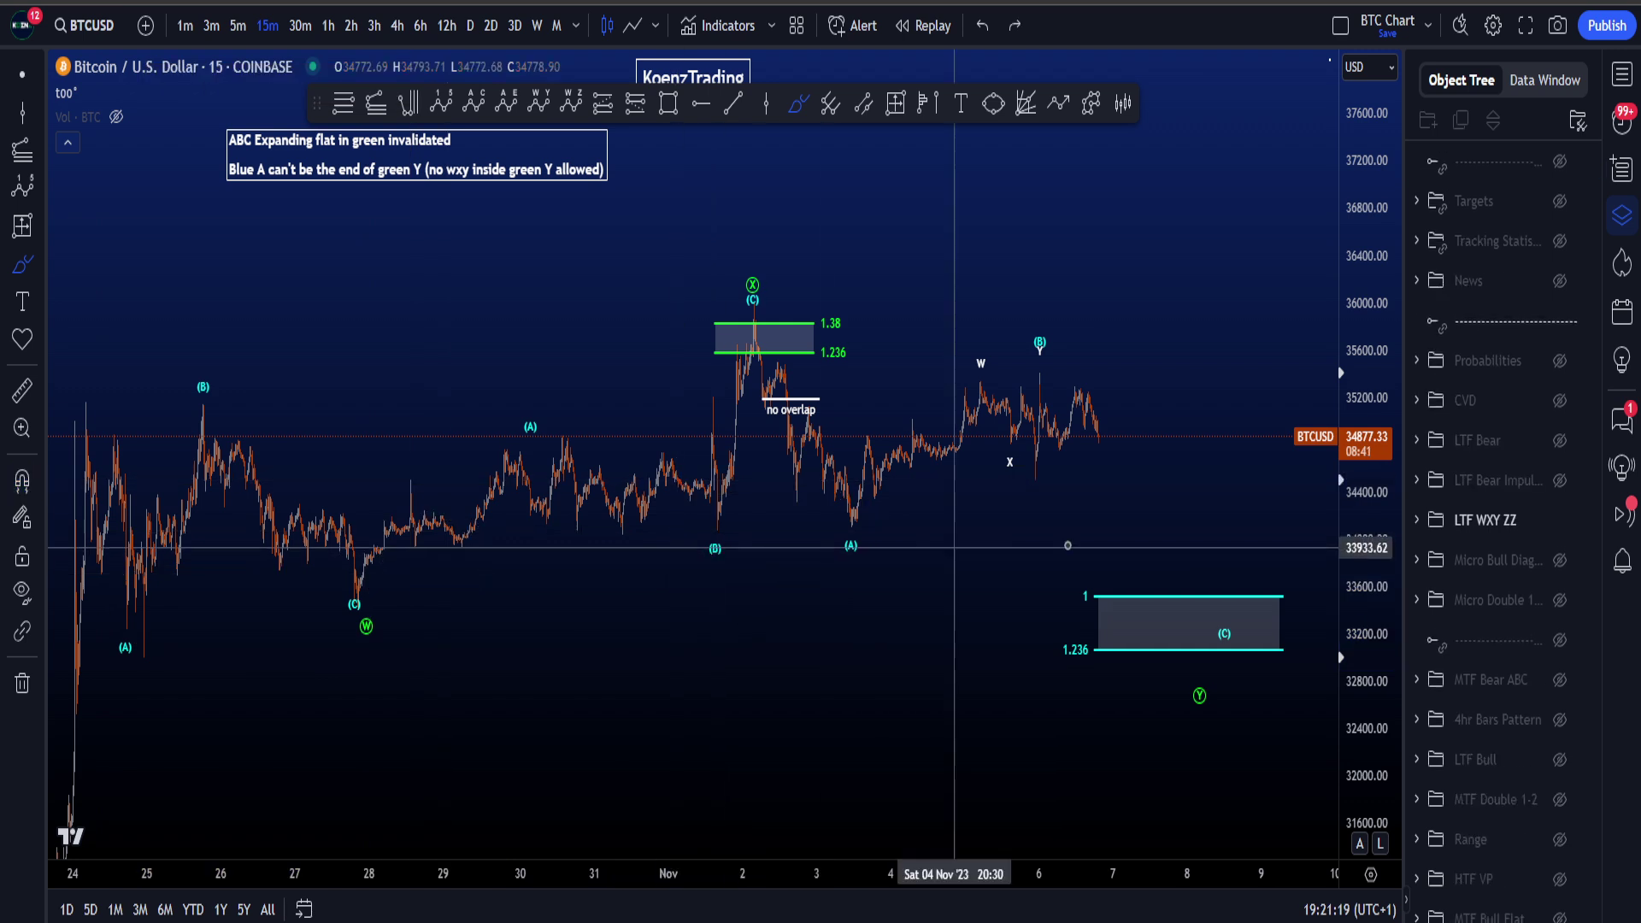
# Sketch a dip through the 1–1.236 target box and a rebound with the brush, and undo the stroke
pyautogui.moveTo(1108, 521); pyautogui.dragTo(1203, 697)
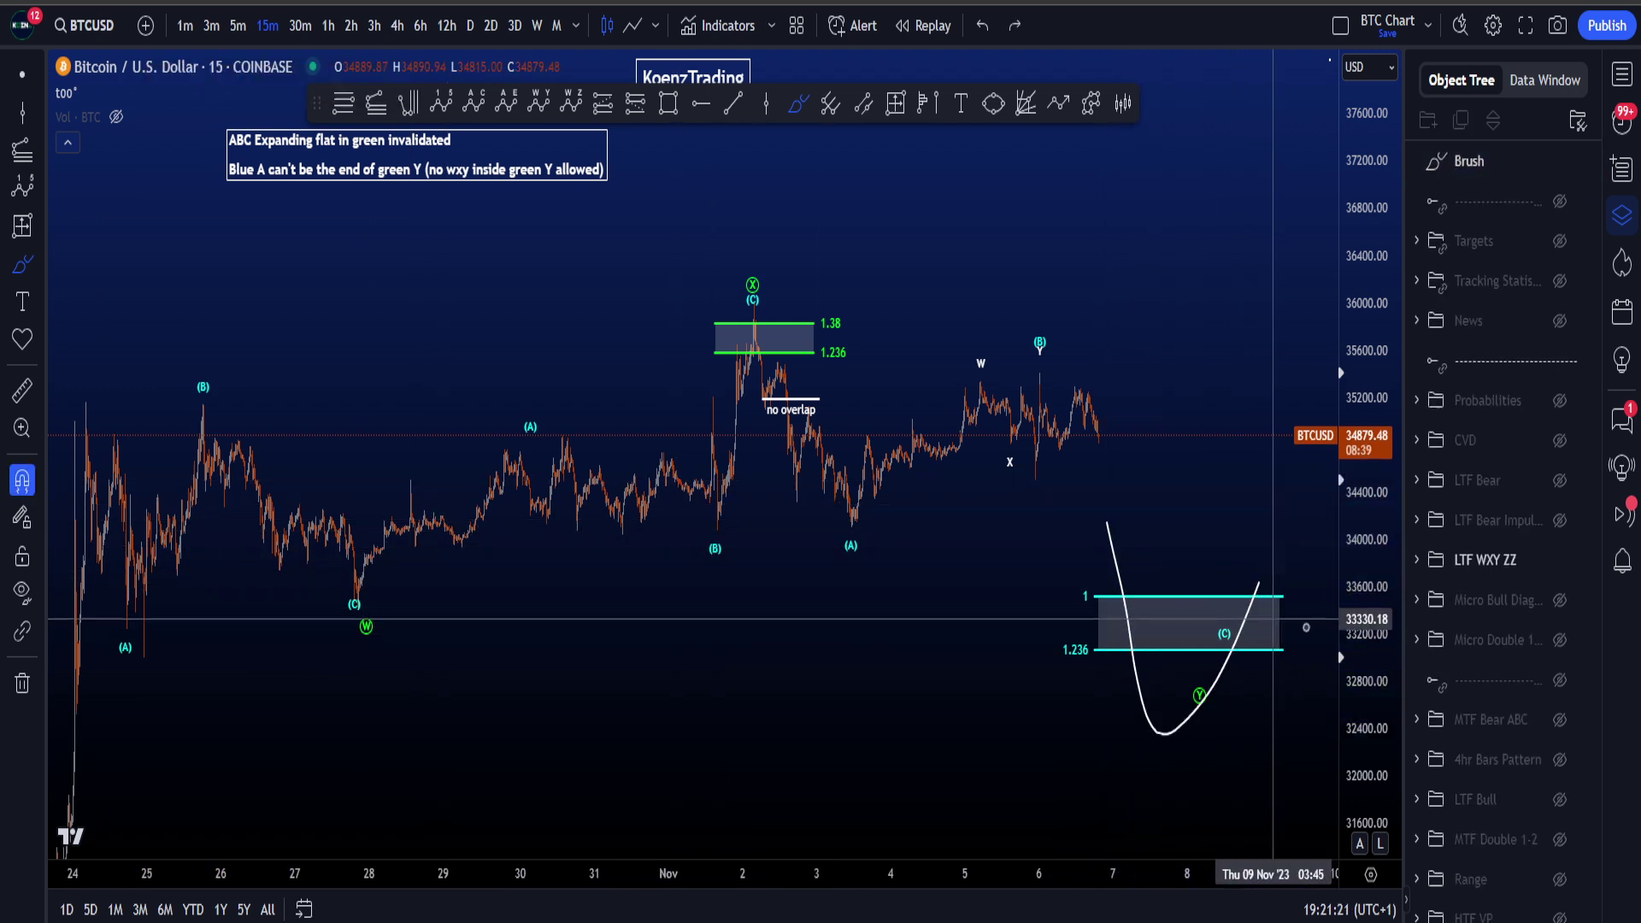
pyautogui.hotkey('ctrl', 'z')
# Replace the LTF WXY ZZ drawings with the LTF Bear Impulse group, trace waves (1) to (3) with the brush, and undo the strokes
pyautogui.click(1561, 521)
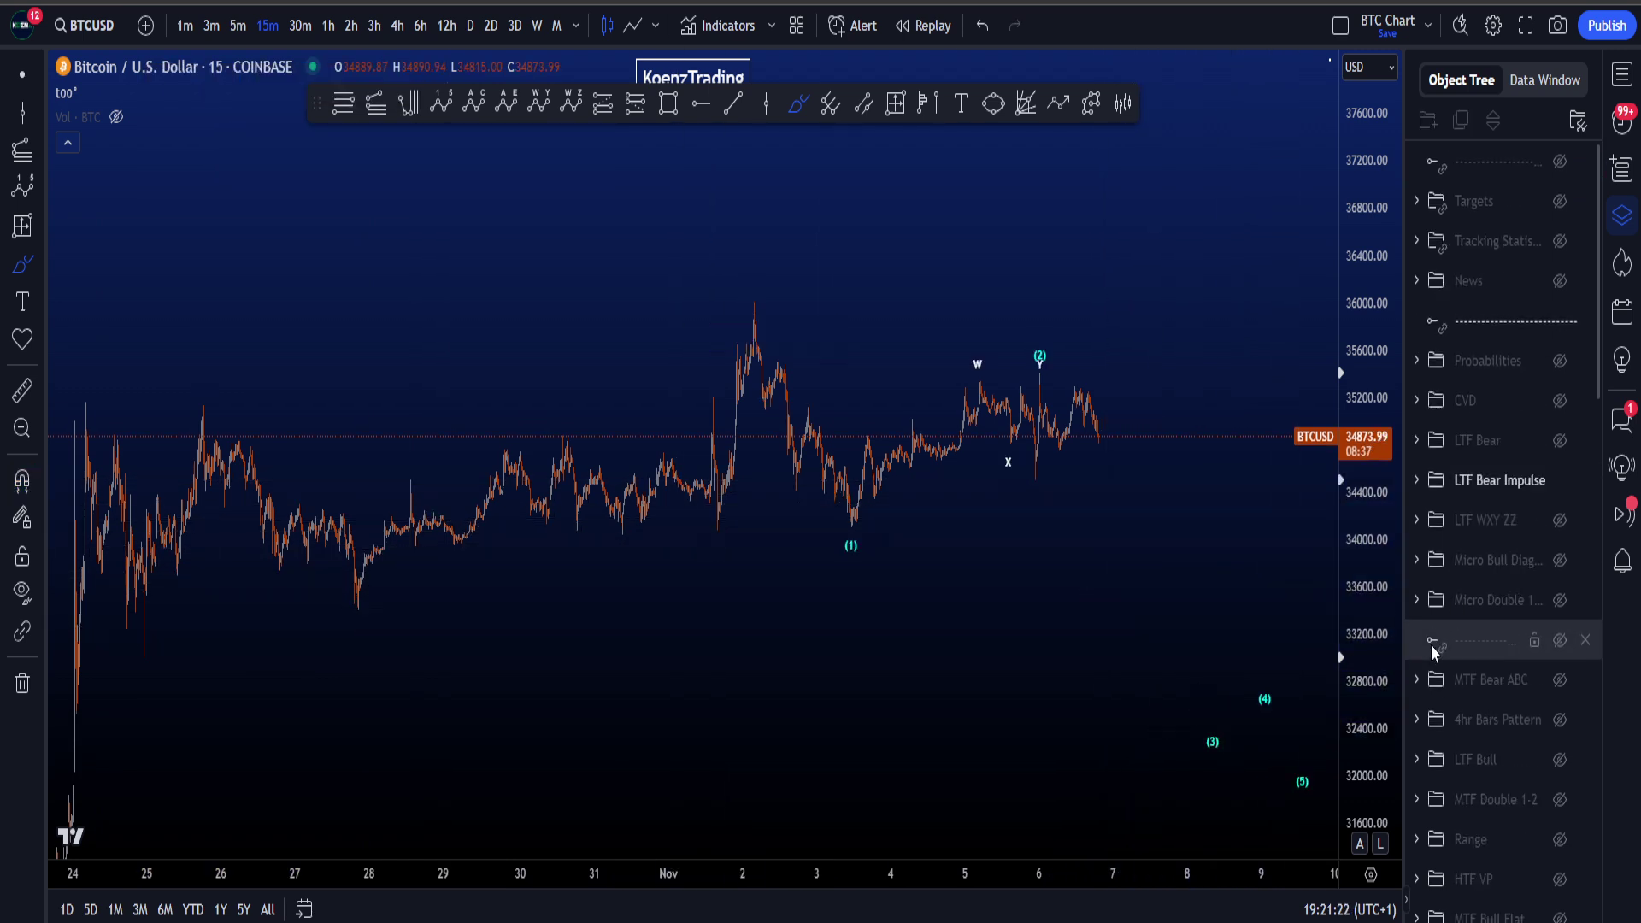
pyautogui.scroll(4, 751, 521)
pyautogui.moveTo(454, 303)
pyautogui.mouseDown()
pyautogui.moveTo(494, 358)
pyautogui.moveTo(776, 442)
pyautogui.moveTo(989, 377)
pyautogui.moveTo(1175, 771)
pyautogui.mouseUp()
pyautogui.moveTo(1166, 603); pyautogui.dragTo(1197, 825)
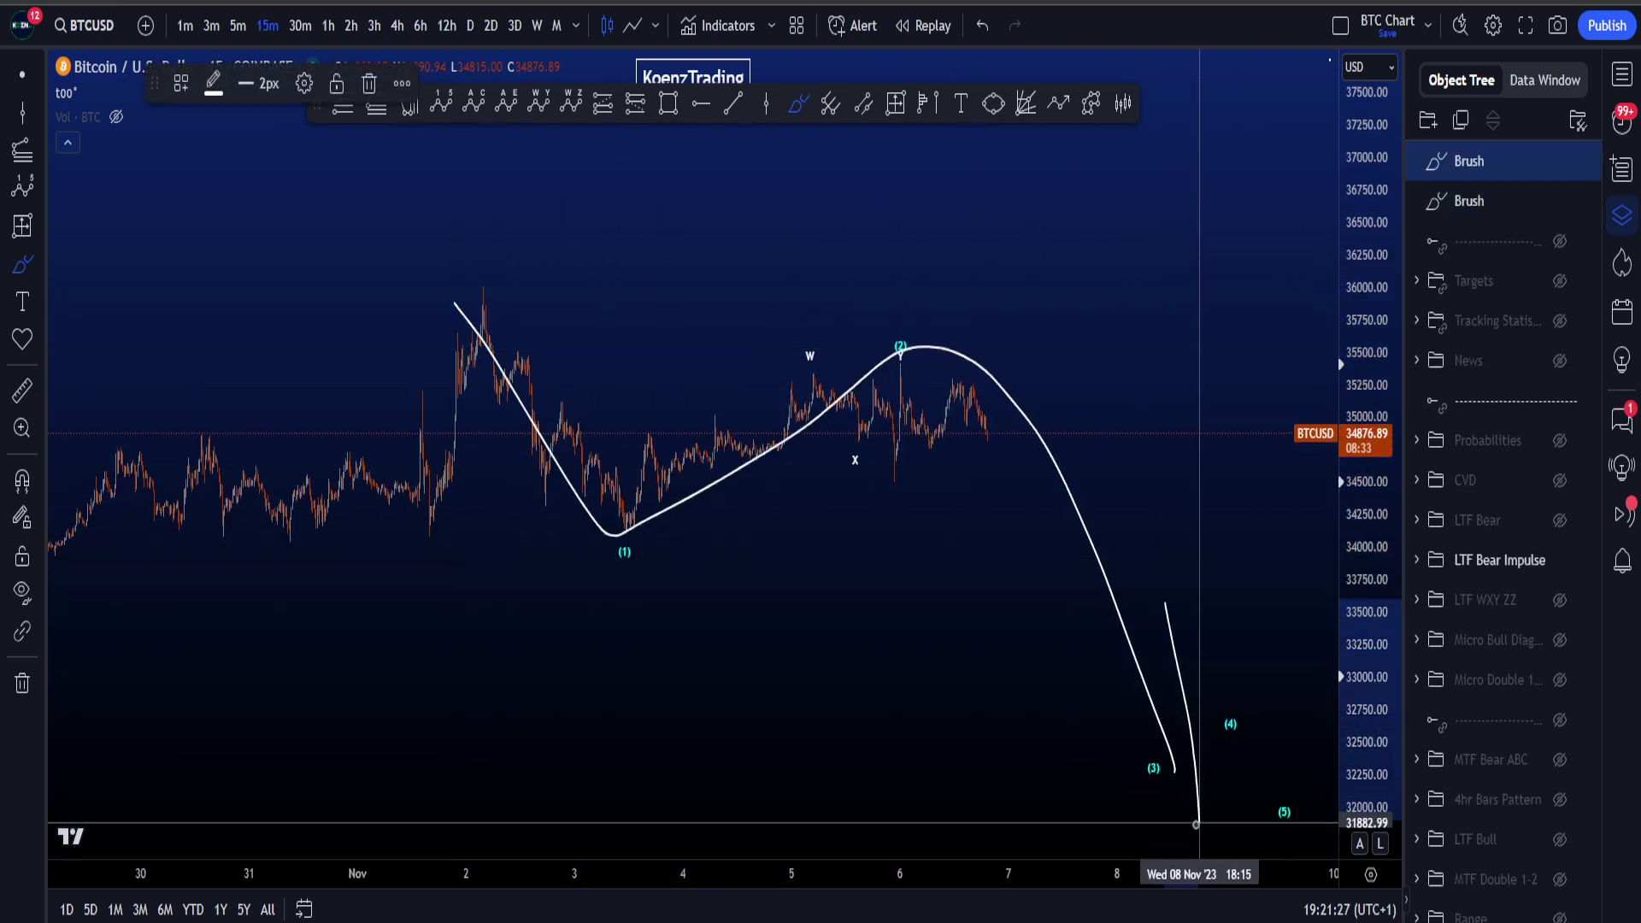
pyautogui.hotkey('ctrl', 'z')
pyautogui.hotkey('ctrl', 'z')
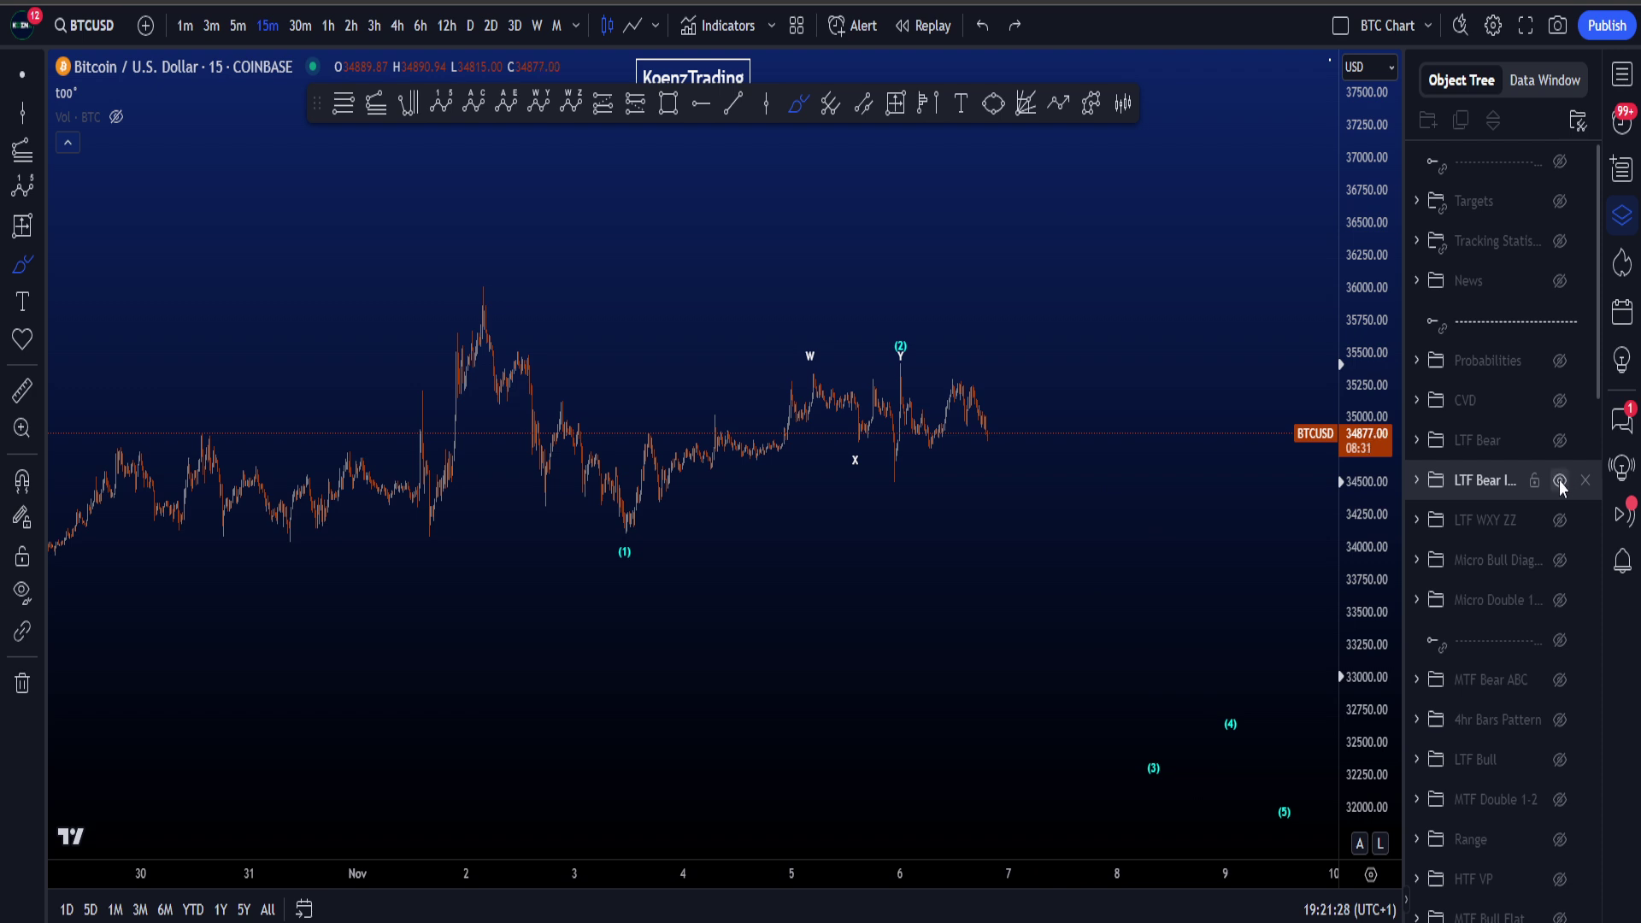
# Replace the LTF Bear Impulse drawings with the LTF Bear group, trace its path towards wave (C) with the brush, and undo the stroke
pyautogui.click(1560, 441)
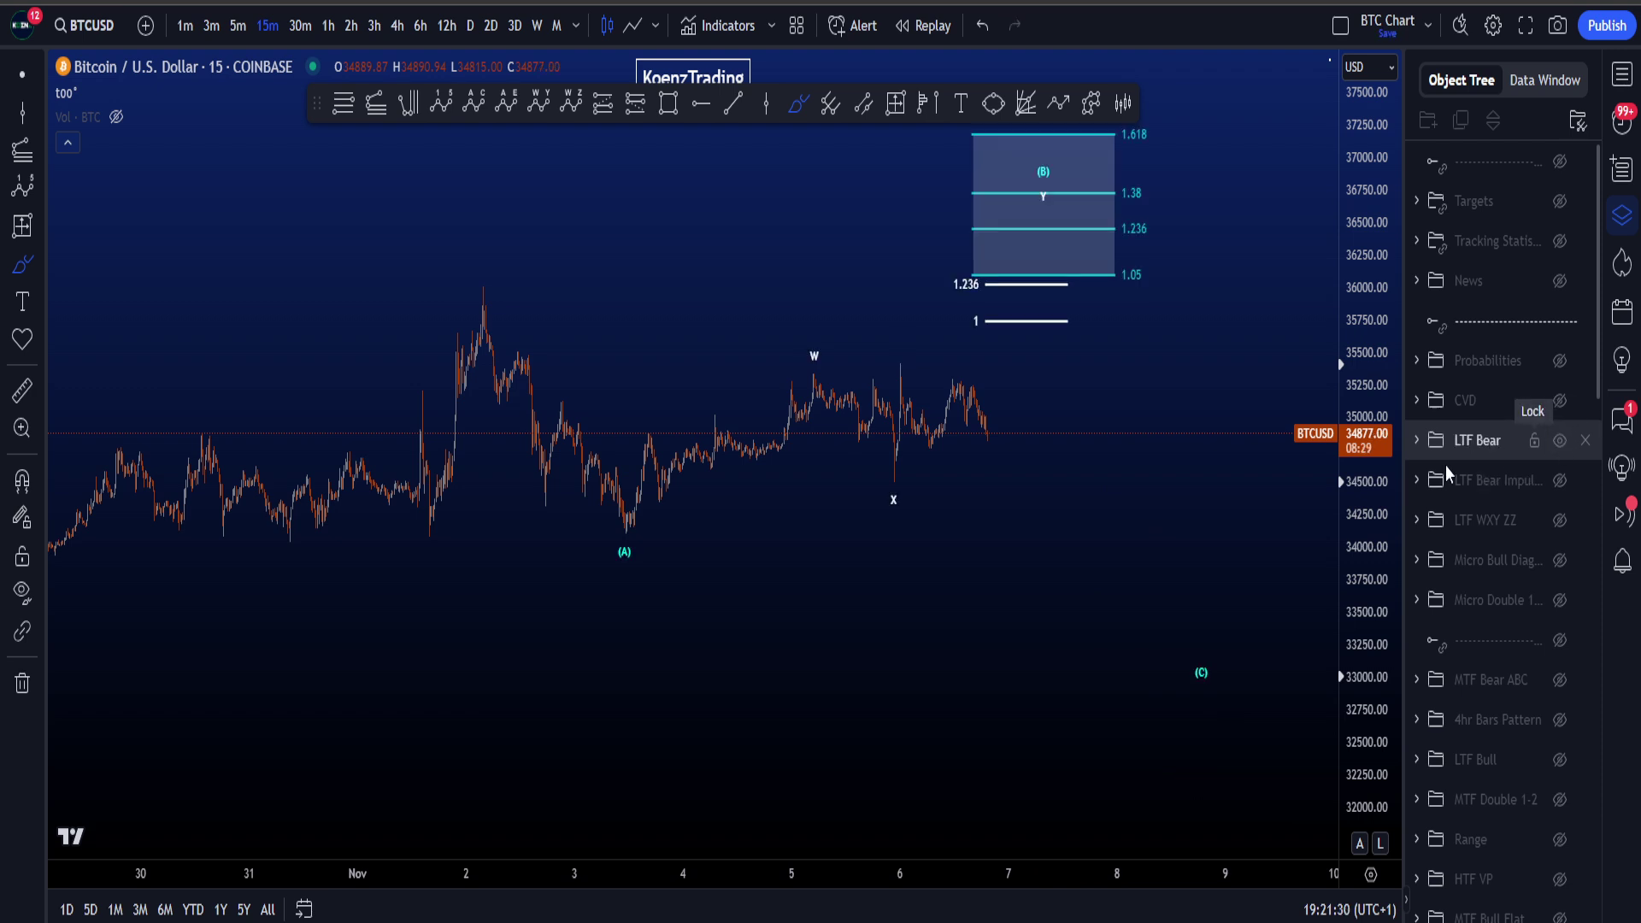
pyautogui.moveTo(1365, 484); pyautogui.dragTo(1364, 503)
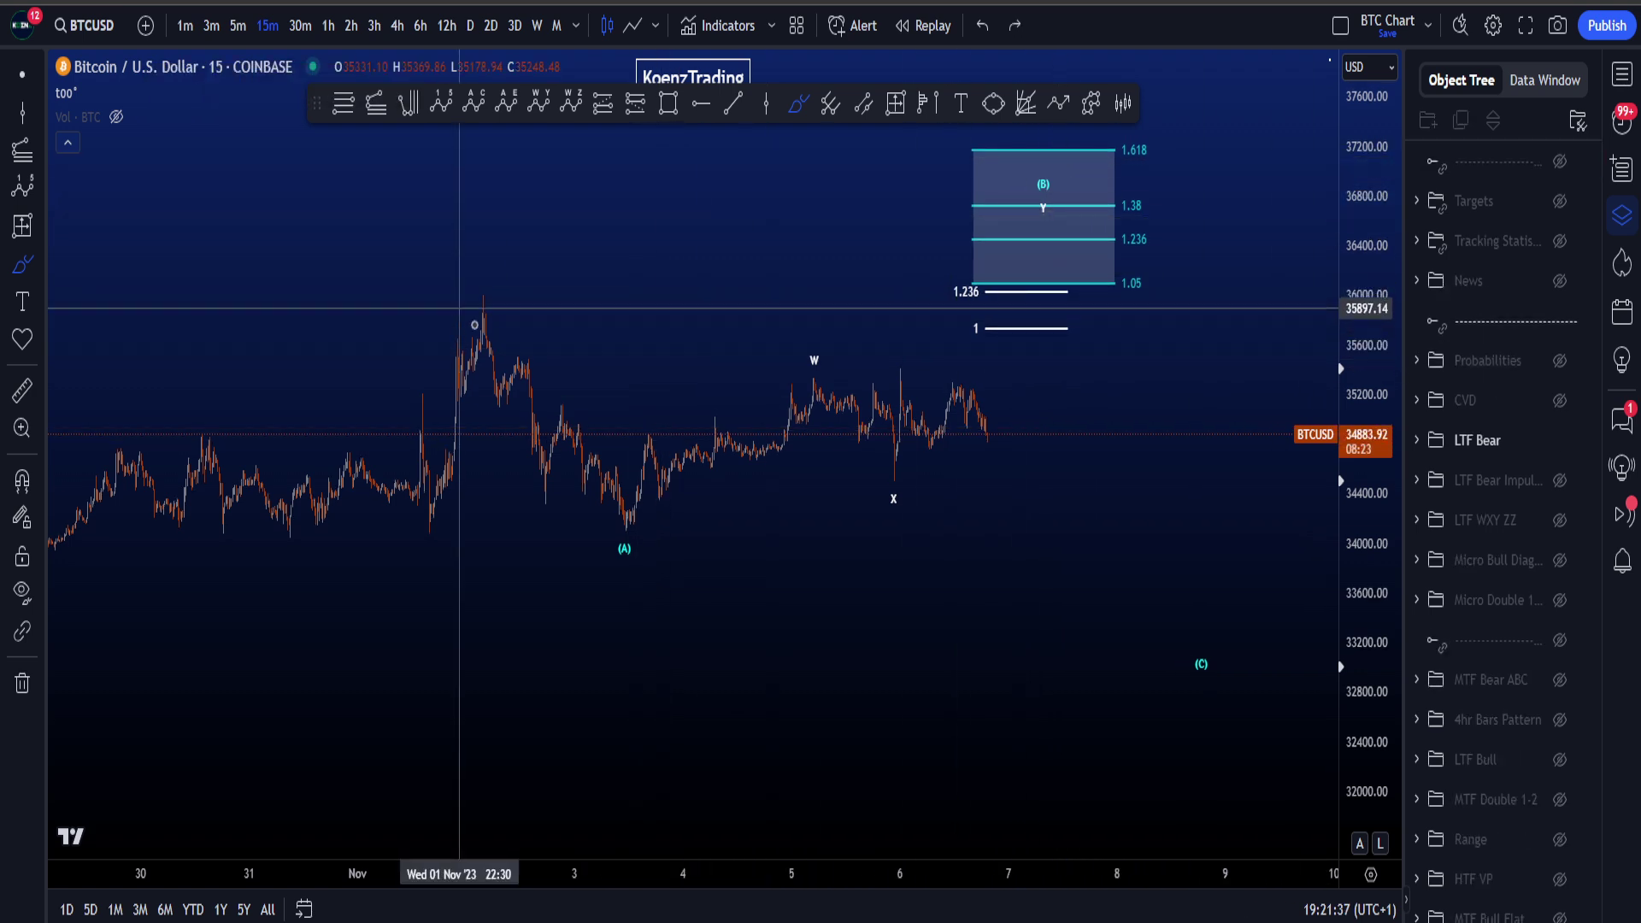
pyautogui.moveTo(462, 312)
pyautogui.mouseDown()
pyautogui.moveTo(1044, 183)
pyautogui.moveTo(1167, 577)
pyautogui.mouseUp()
pyautogui.hotkey('ctrl', 'z')
# Circle the (B) target zone and trace the W-X-Y path from the (A) low into it with the brush, undoing both strokes
pyautogui.moveTo(1038, 181)
pyautogui.mouseDown()
pyautogui.moveTo(949, 227)
pyautogui.moveTo(1191, 227)
pyautogui.moveTo(997, 258)
pyautogui.moveTo(1030, 257)
pyautogui.mouseUp()
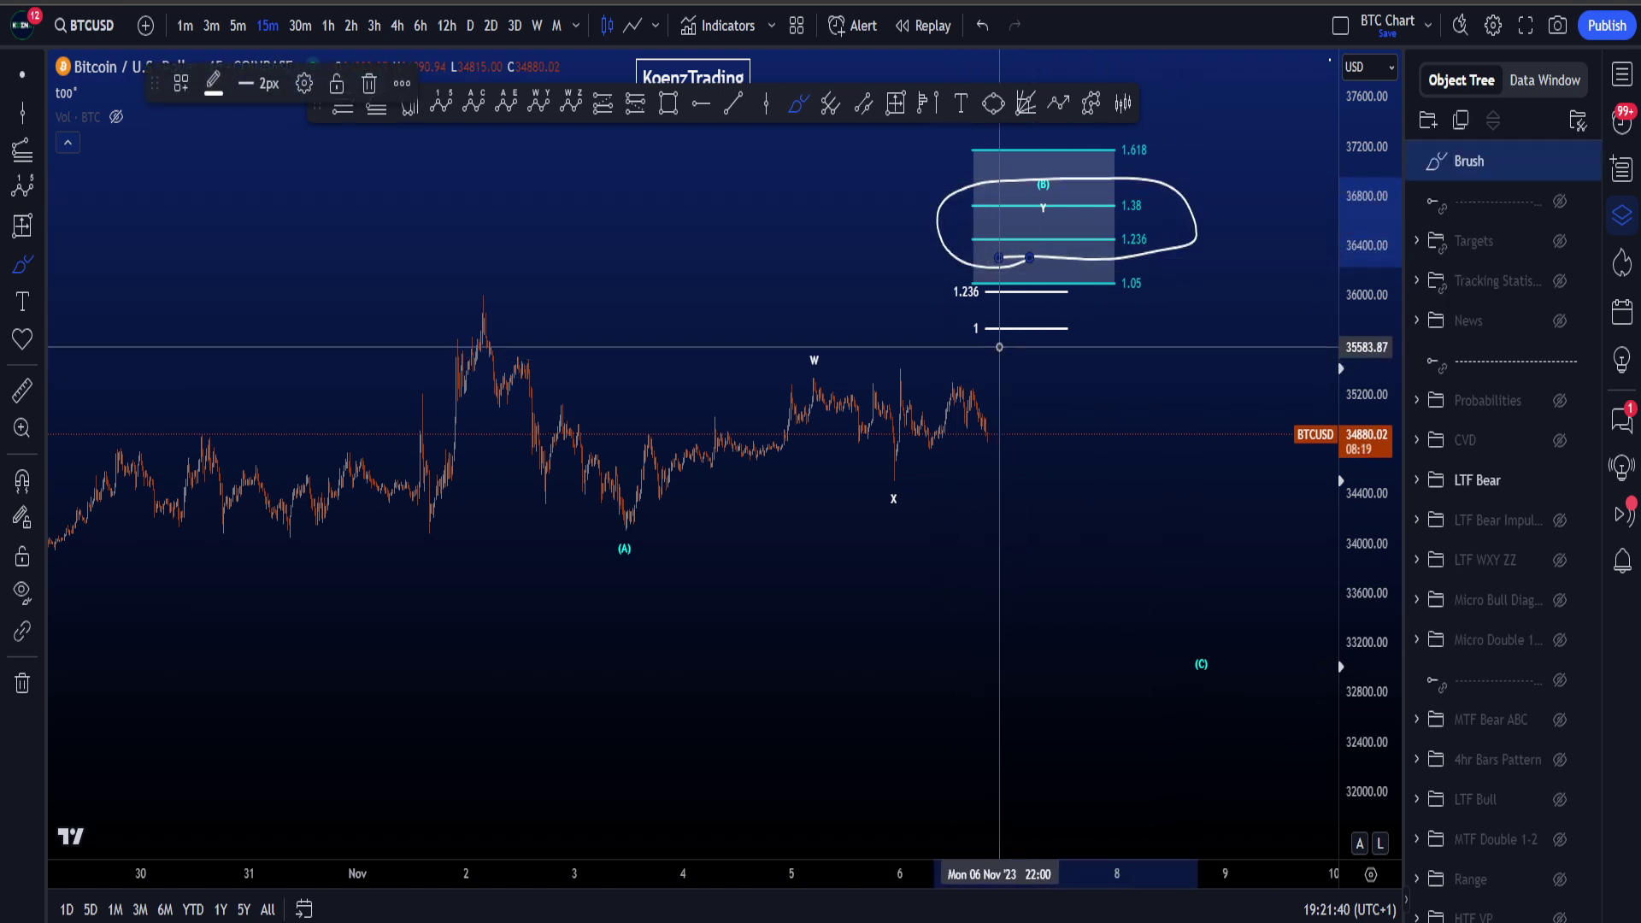
pyautogui.hotkey('ctrl', 'z')
pyautogui.moveTo(609, 529); pyautogui.dragTo(852, 373)
pyautogui.moveTo(982, 461); pyautogui.dragTo(1083, 219)
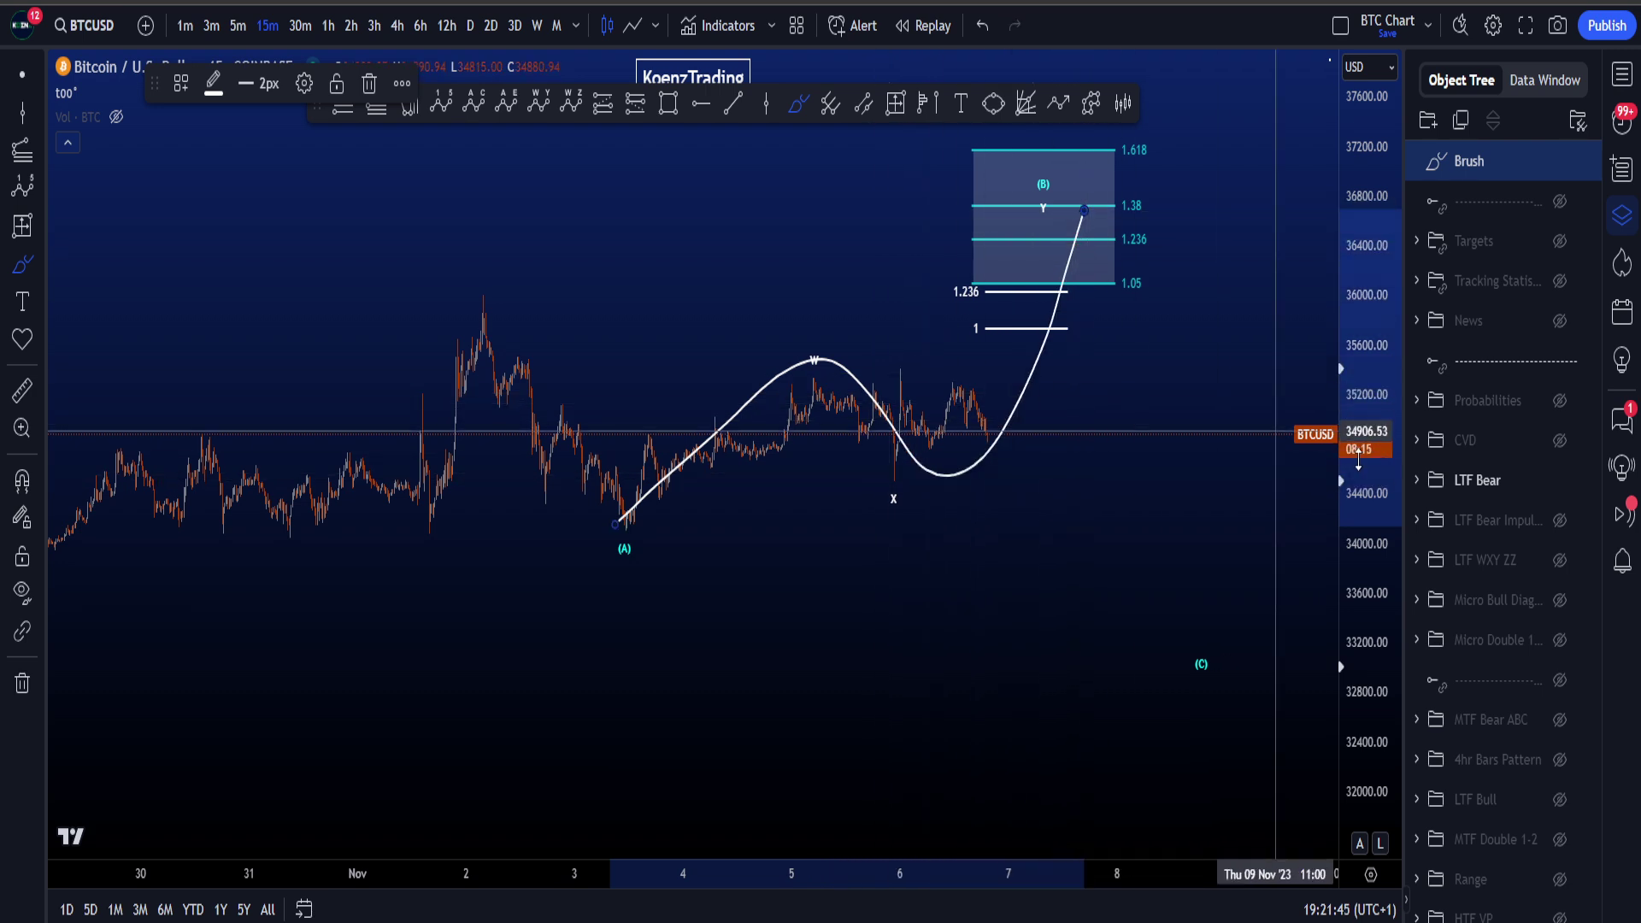
pyautogui.hotkey('ctrl', 'z')
# Leave the brush and frame the LTF Bear count from the (A) low to the (B) target zone
pyautogui.moveTo(1361, 467); pyautogui.dragTo(1373, 273)
pyautogui.press('Escape')
pyautogui.scroll(2, 1003, 351)
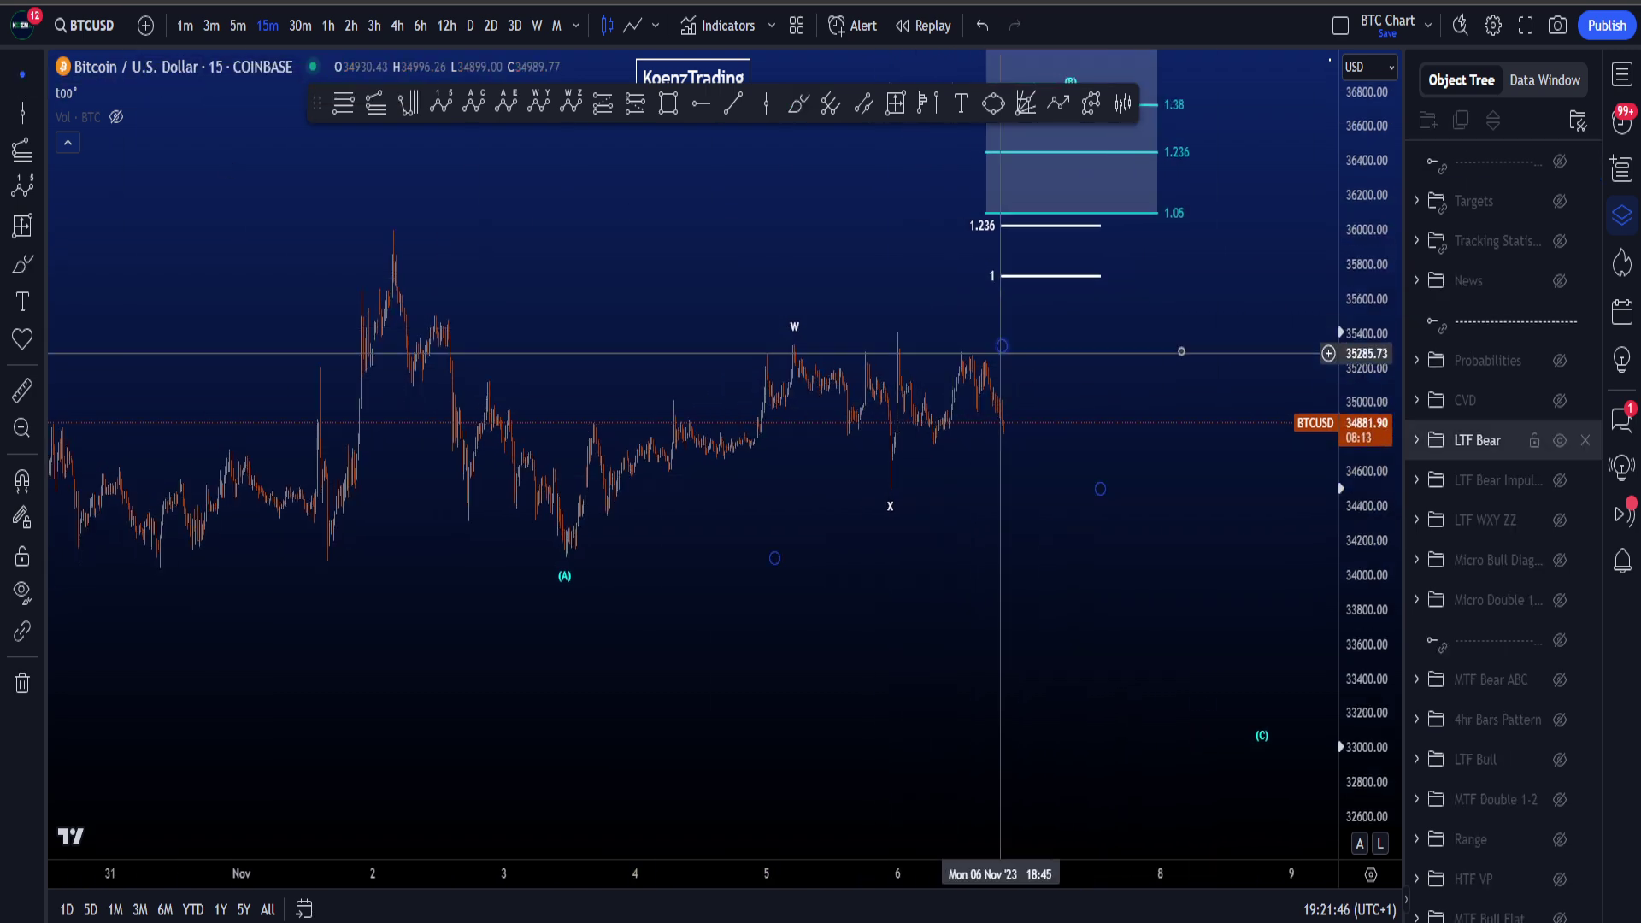
pyautogui.scroll(4, 1183, 338)
pyautogui.moveTo(1183, 344)
pyautogui.mouseDown()
pyautogui.moveTo(1045, 484)
pyautogui.moveTo(1068, 418)
pyautogui.mouseUp()
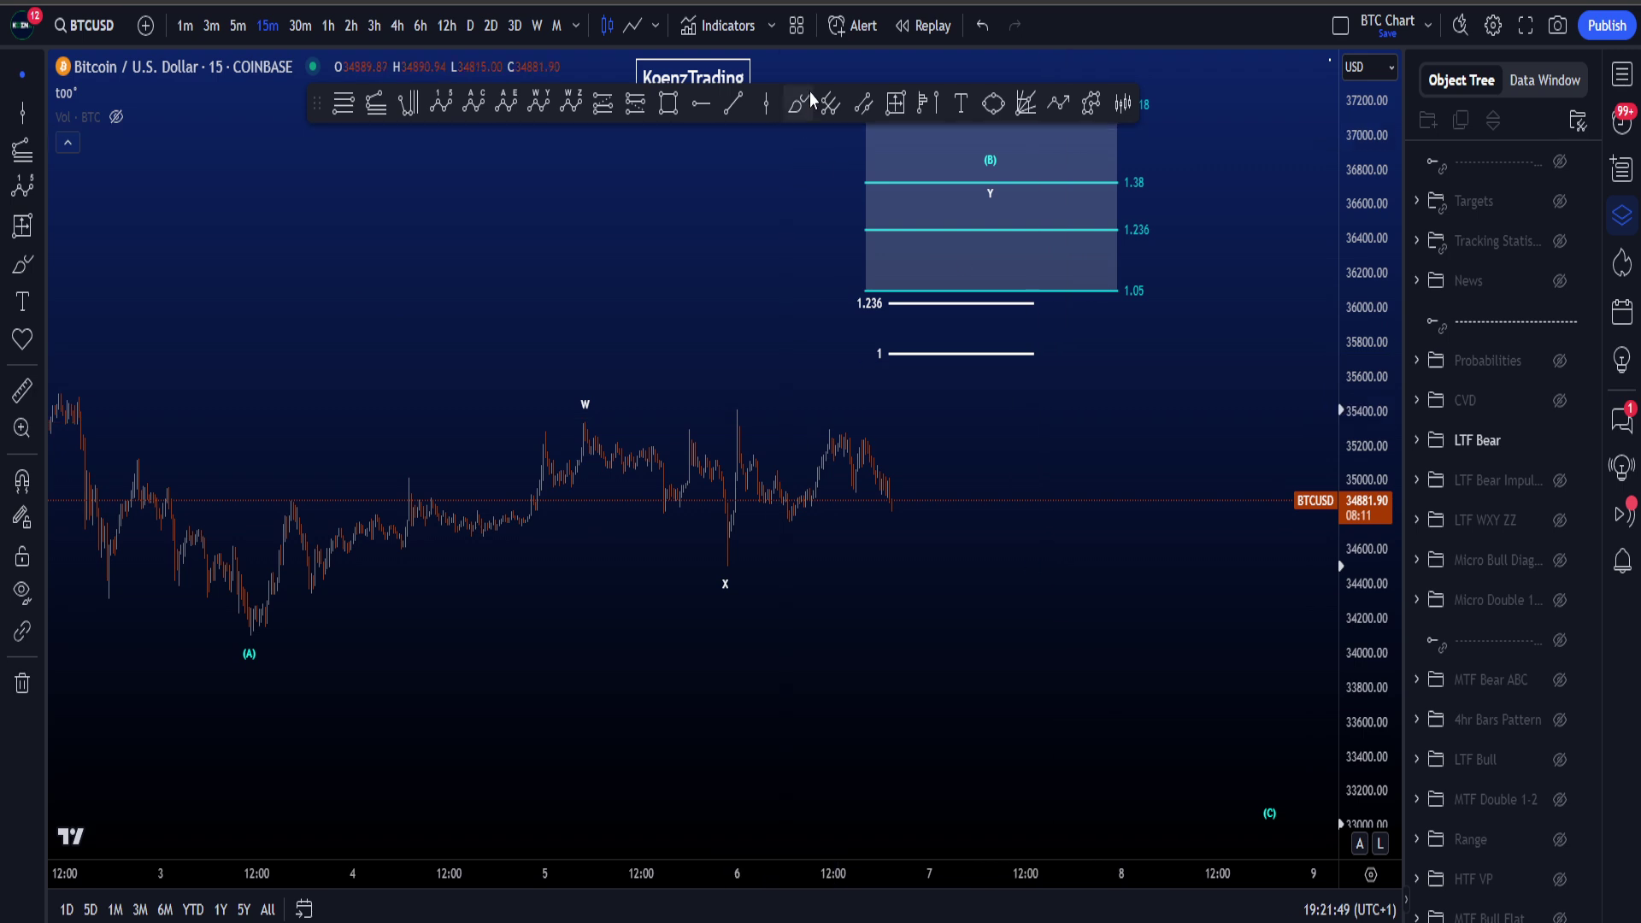
# Trace the path from the (A) low and circle the 1 to 1.236 extension lines with the brush, undoing every stroke
pyautogui.moveTo(249, 591)
pyautogui.mouseDown()
pyautogui.moveTo(264, 617)
pyautogui.moveTo(571, 394)
pyautogui.moveTo(752, 586)
pyautogui.mouseUp()
pyautogui.hotkey('ctrl', 'z')
pyautogui.moveTo(897, 369)
pyautogui.mouseDown()
pyautogui.moveTo(820, 325)
pyautogui.moveTo(1026, 275)
pyautogui.moveTo(998, 372)
pyautogui.moveTo(899, 370)
pyautogui.mouseUp()
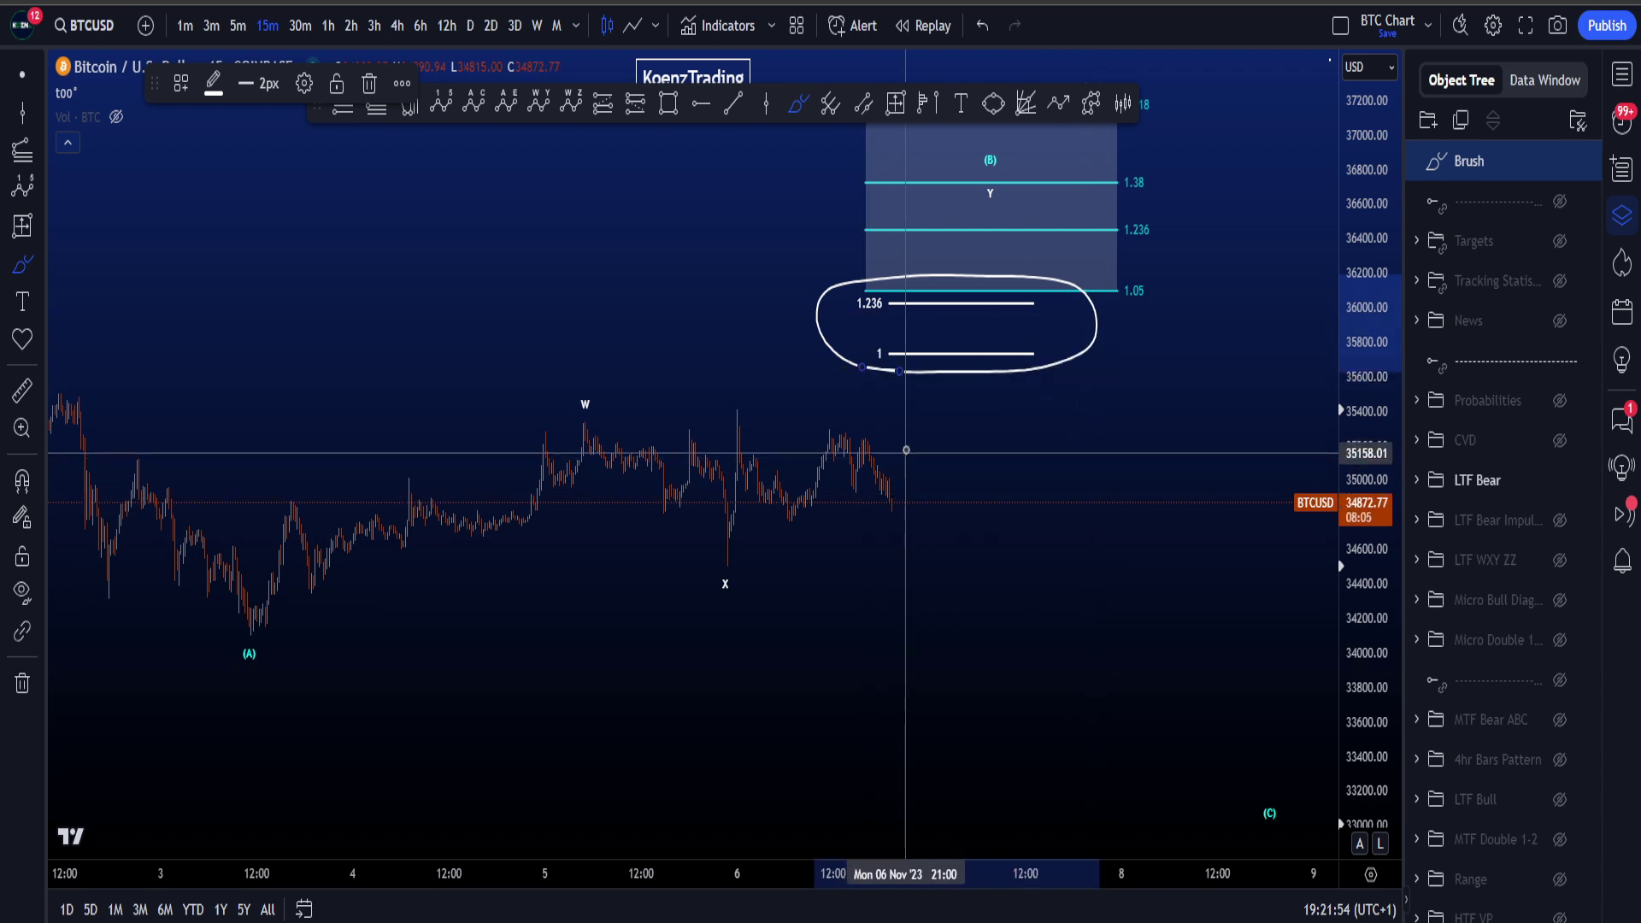
pyautogui.hotkey('ctrl', 'z')
pyautogui.moveTo(919, 303)
pyautogui.mouseDown()
pyautogui.moveTo(824, 246)
pyautogui.moveTo(1120, 128)
pyautogui.moveTo(898, 295)
pyautogui.mouseUp()
pyautogui.hotkey('ctrl', 'z')
pyautogui.hotkey('ctrl', 'z')
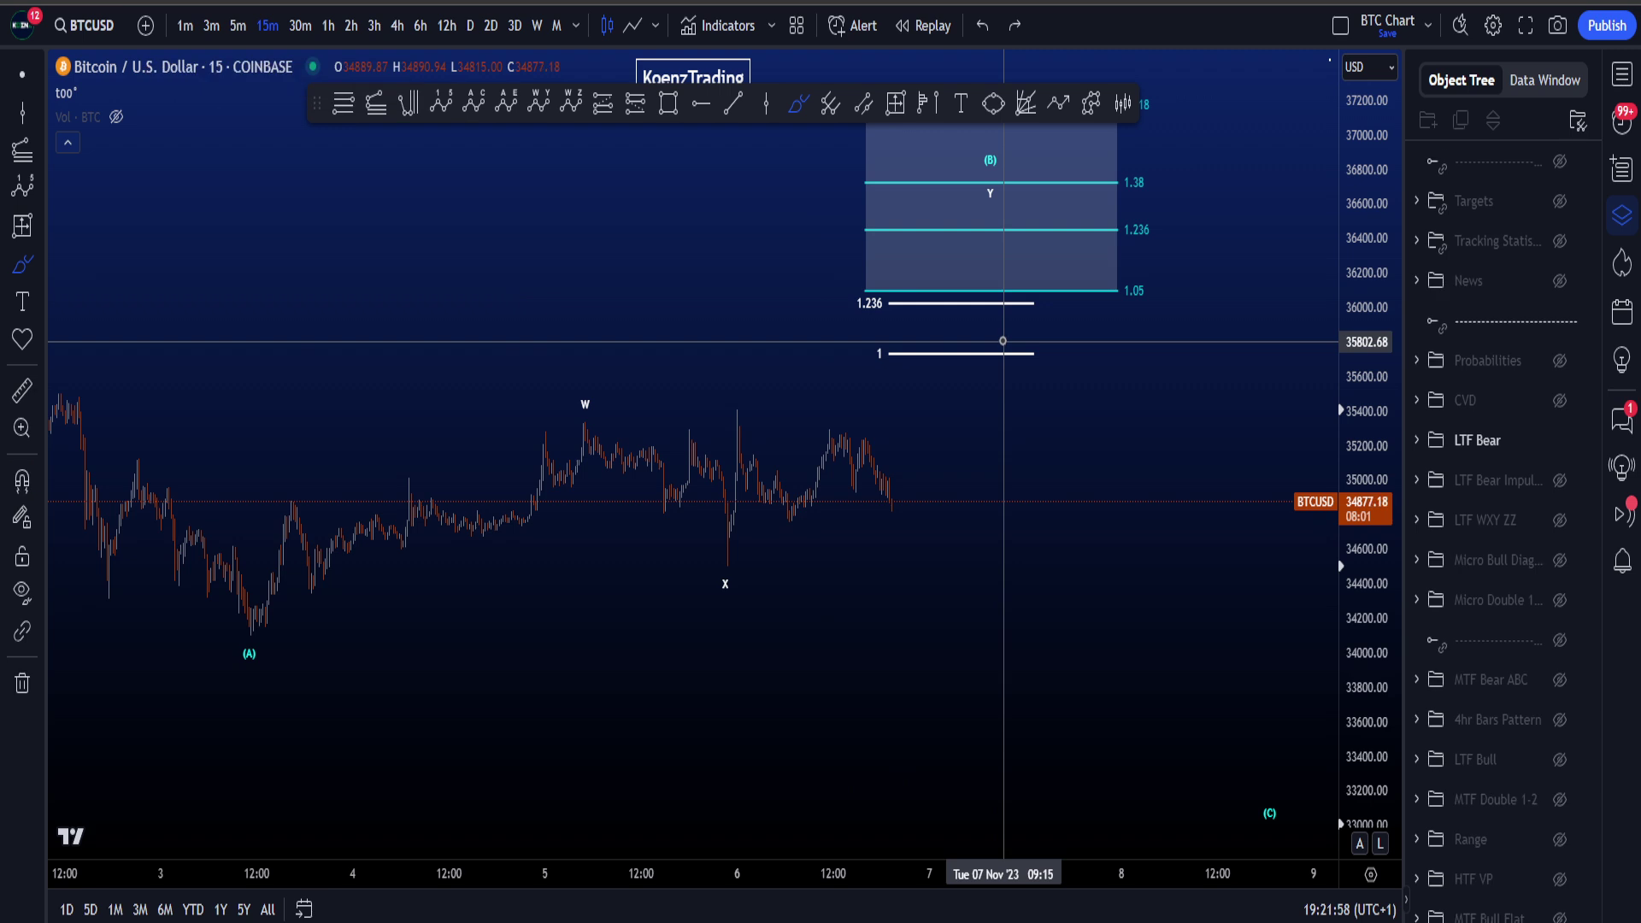
pyautogui.scroll(-3, 1110, 337)
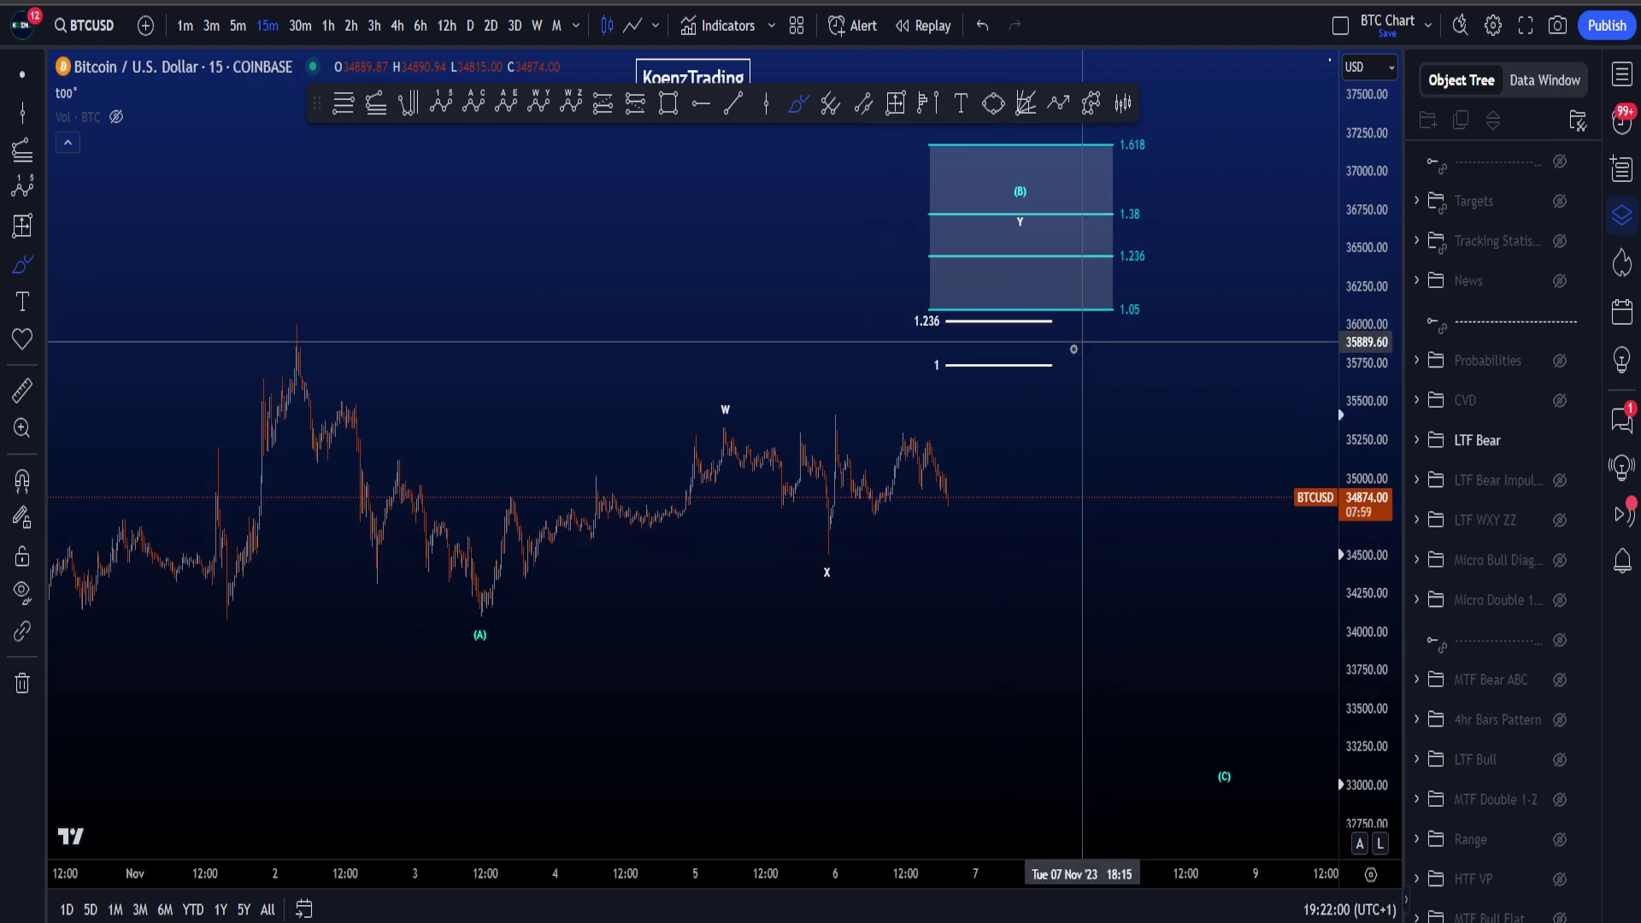
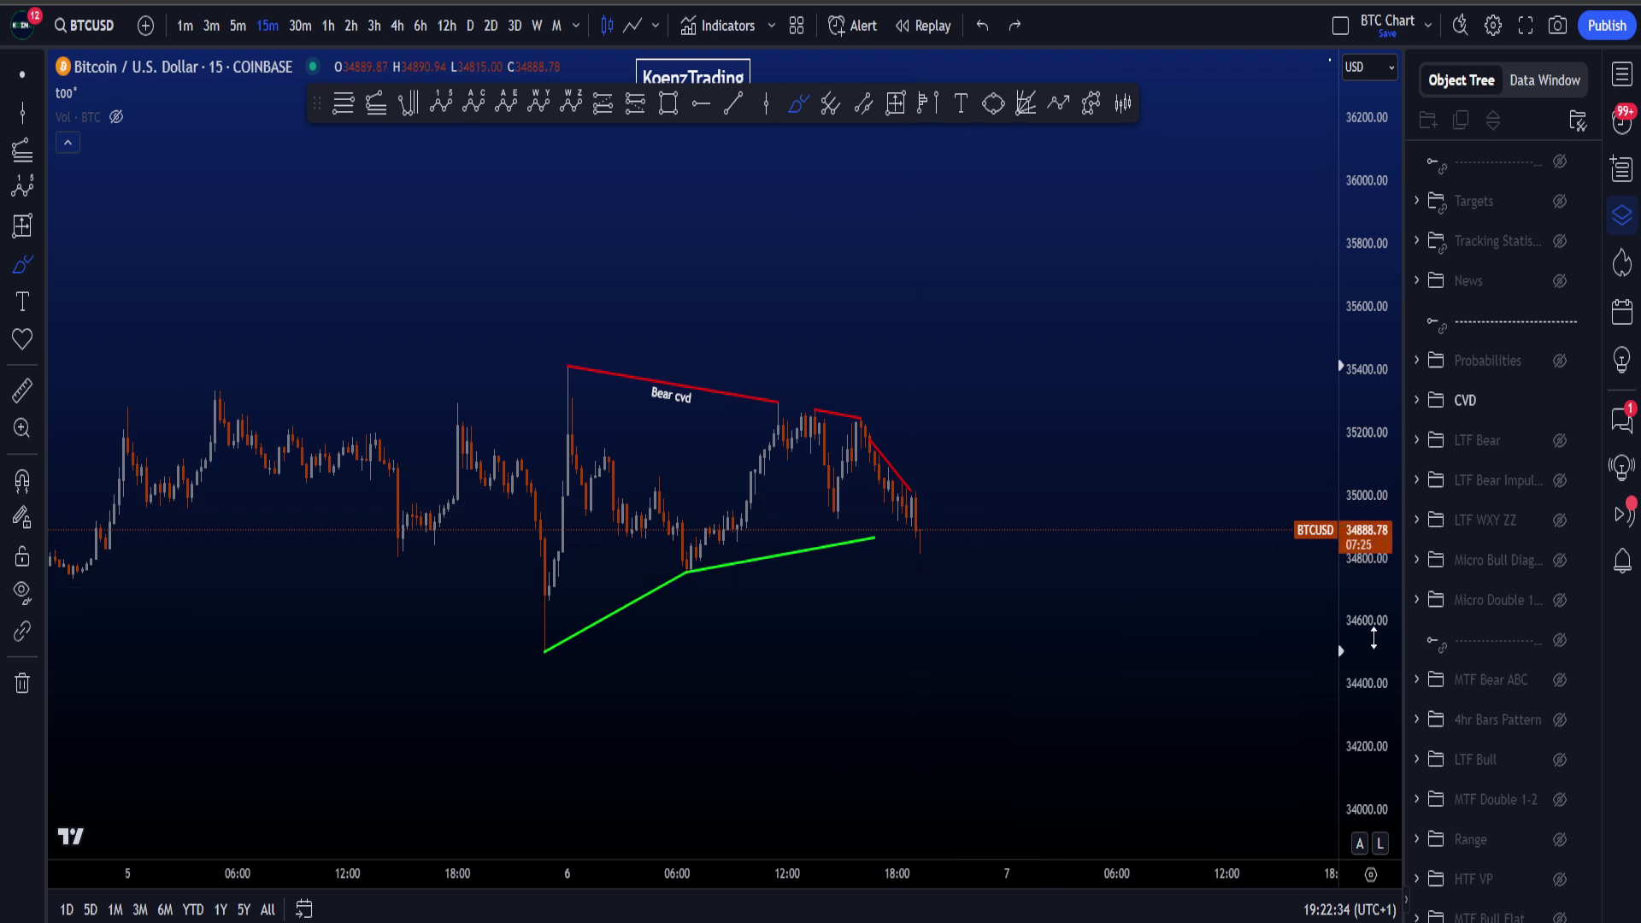
# Mark the 6 November swing highs and lows along the CVD divergence lines with the brush, undoing each stroke
pyautogui.moveTo(869, 526); pyautogui.dragTo(824, 528)
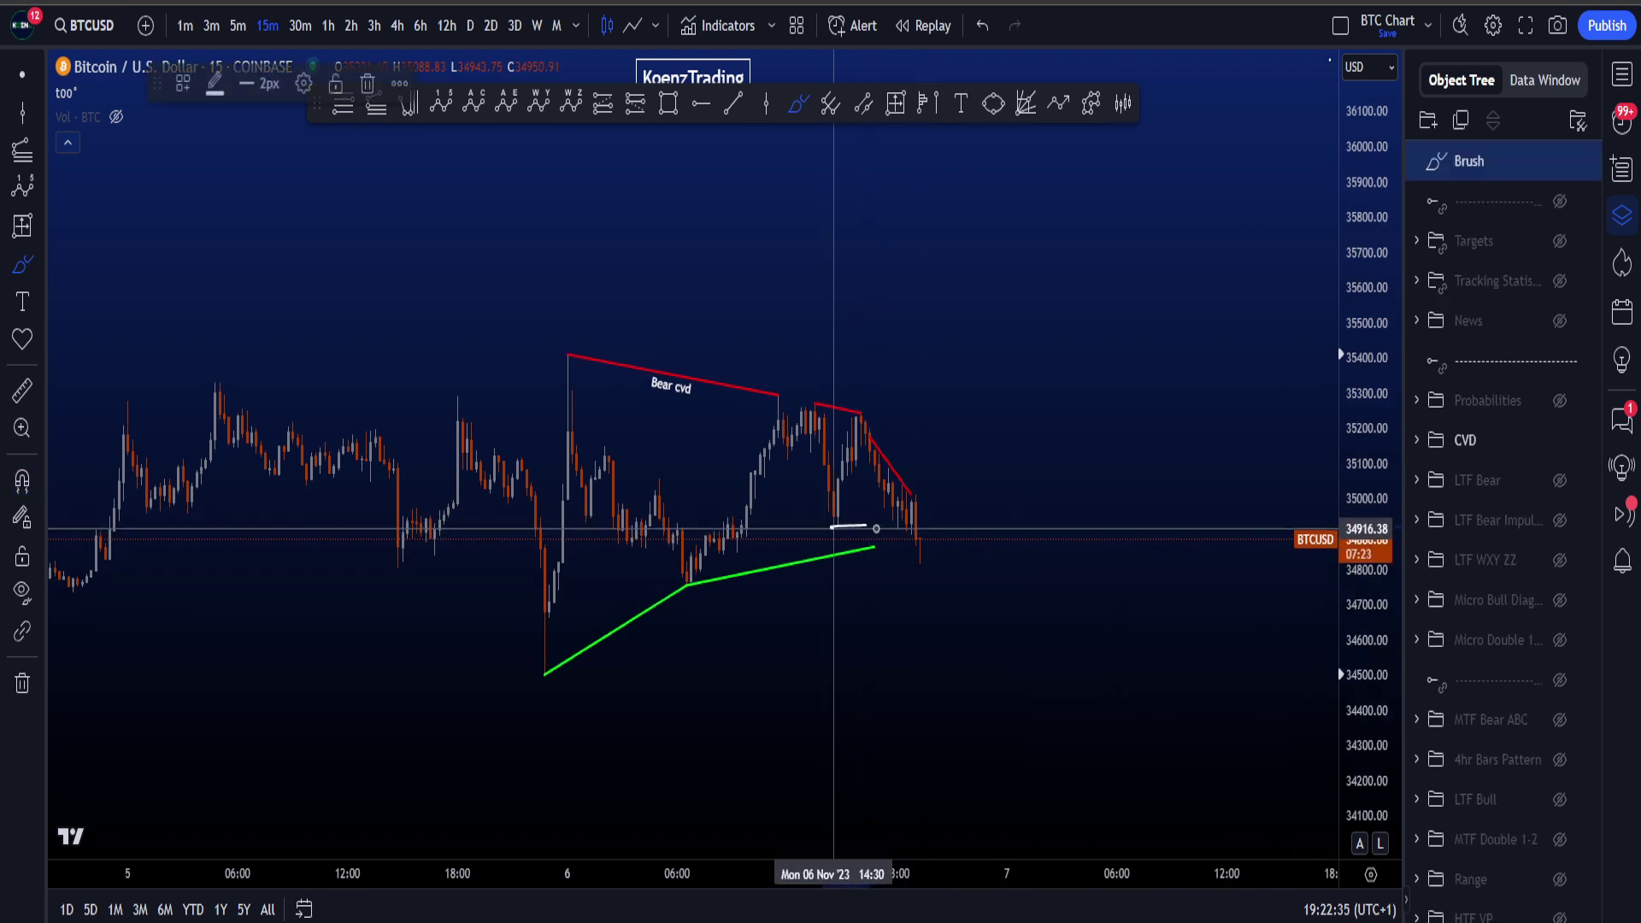
pyautogui.hotkey('ctrl', 'z')
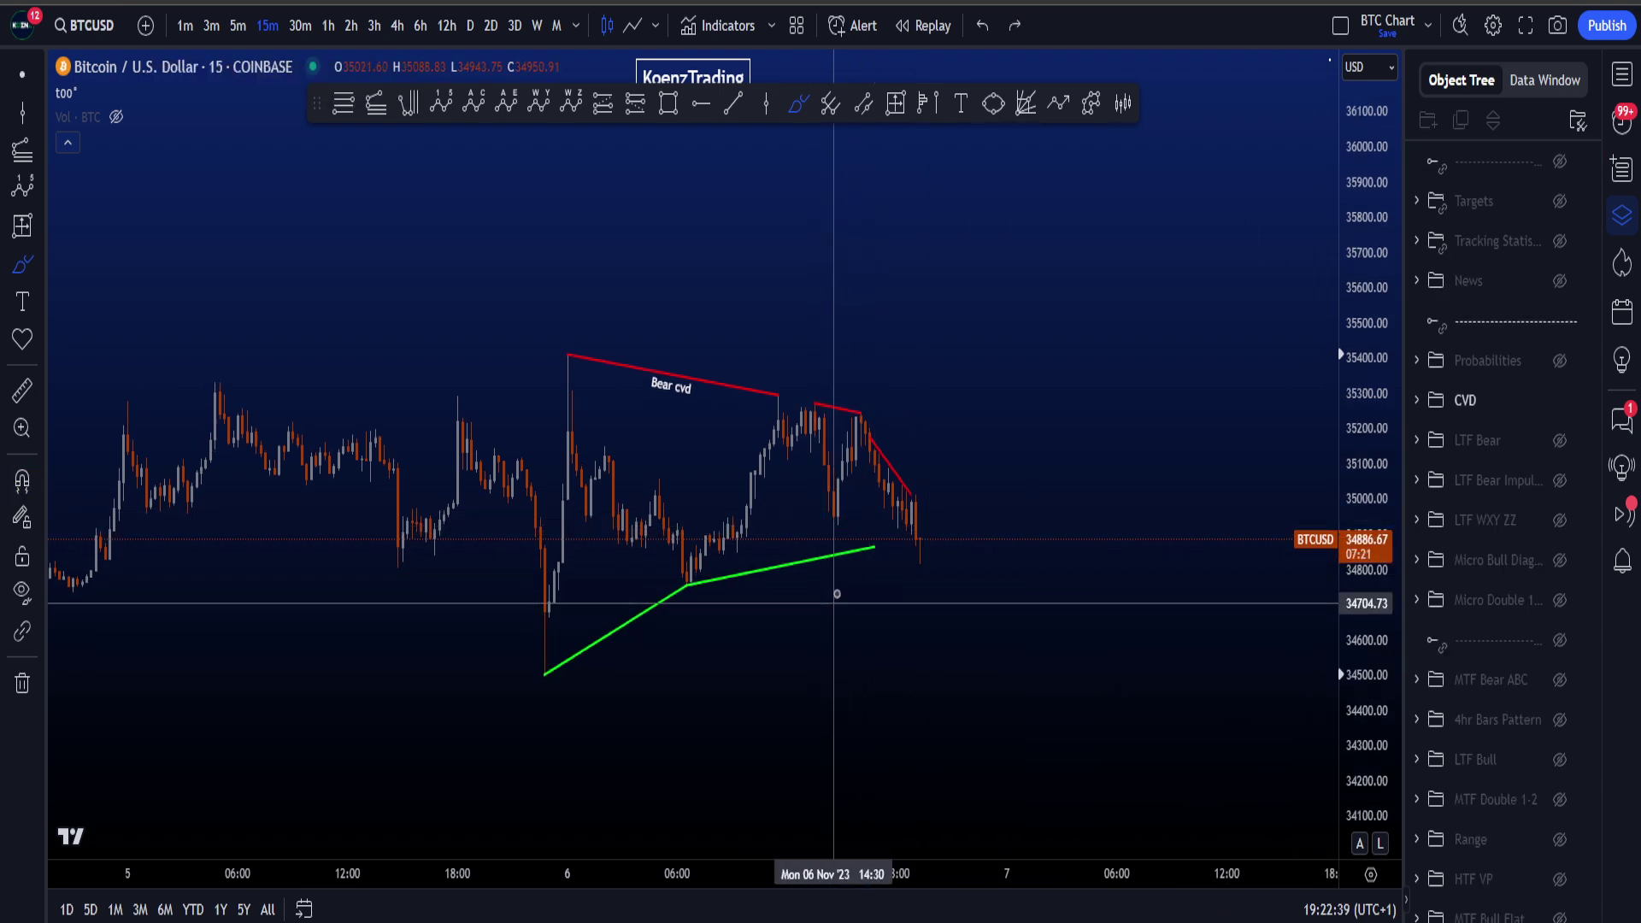
pyautogui.moveTo(791, 423); pyautogui.dragTo(894, 437)
pyautogui.hotkey('ctrl', 'z')
pyautogui.hotkey('ctrl', 'z')
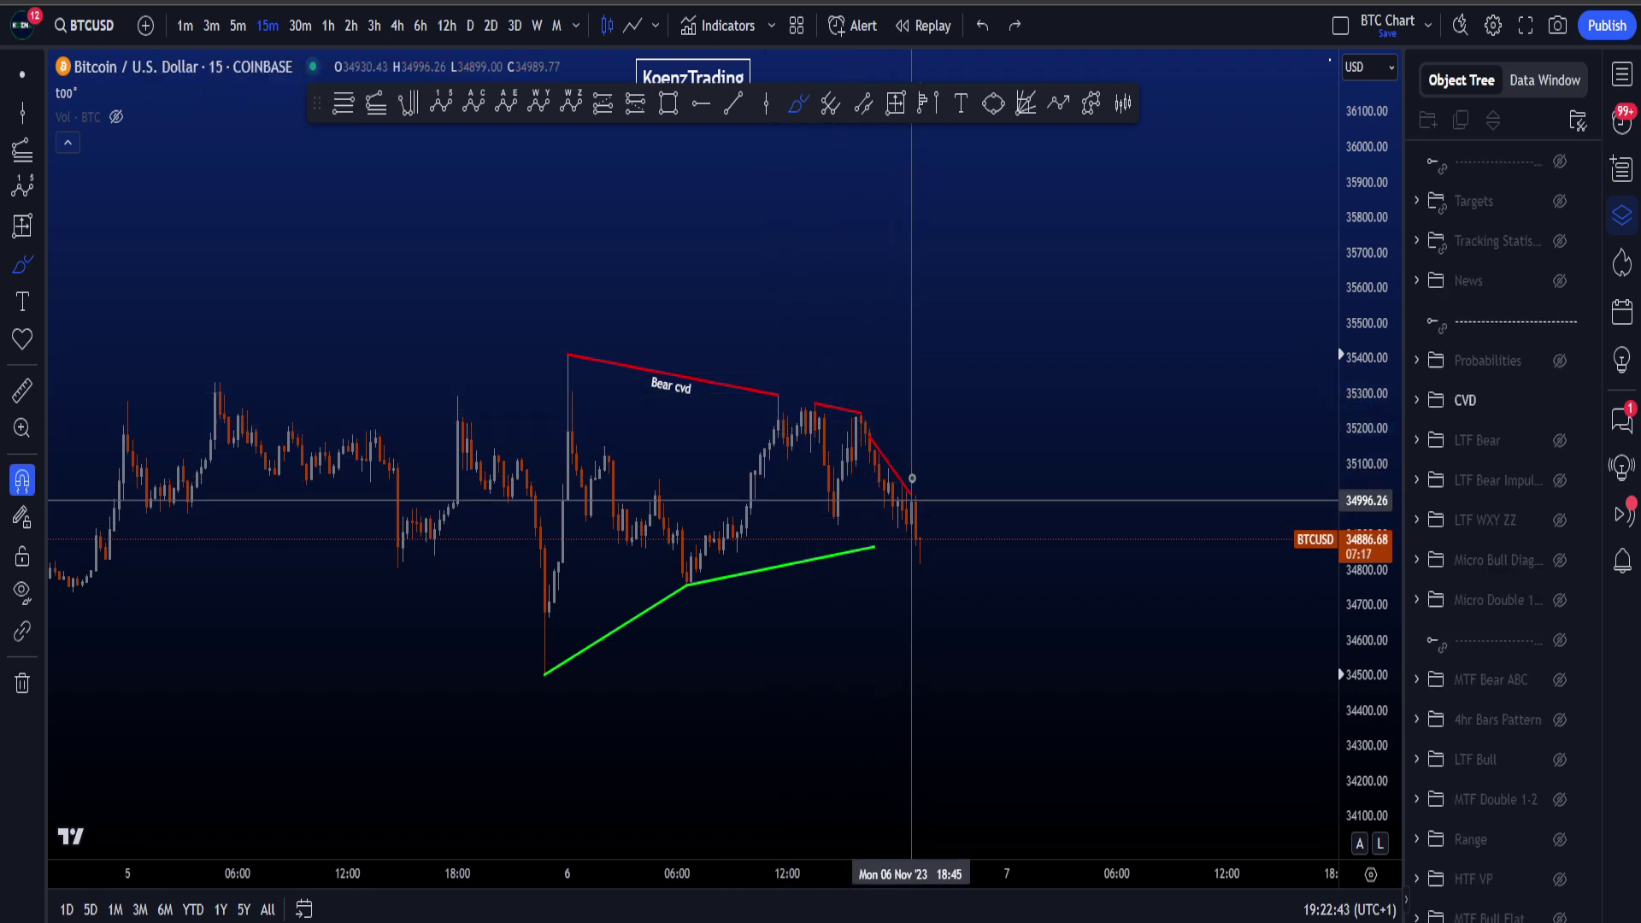
pyautogui.moveTo(758, 366); pyautogui.dragTo(707, 338)
pyautogui.hotkey('ctrl', 'z')
pyautogui.moveTo(730, 589)
pyautogui.mouseDown()
pyautogui.moveTo(632, 586)
pyautogui.moveTo(728, 593)
pyautogui.mouseUp()
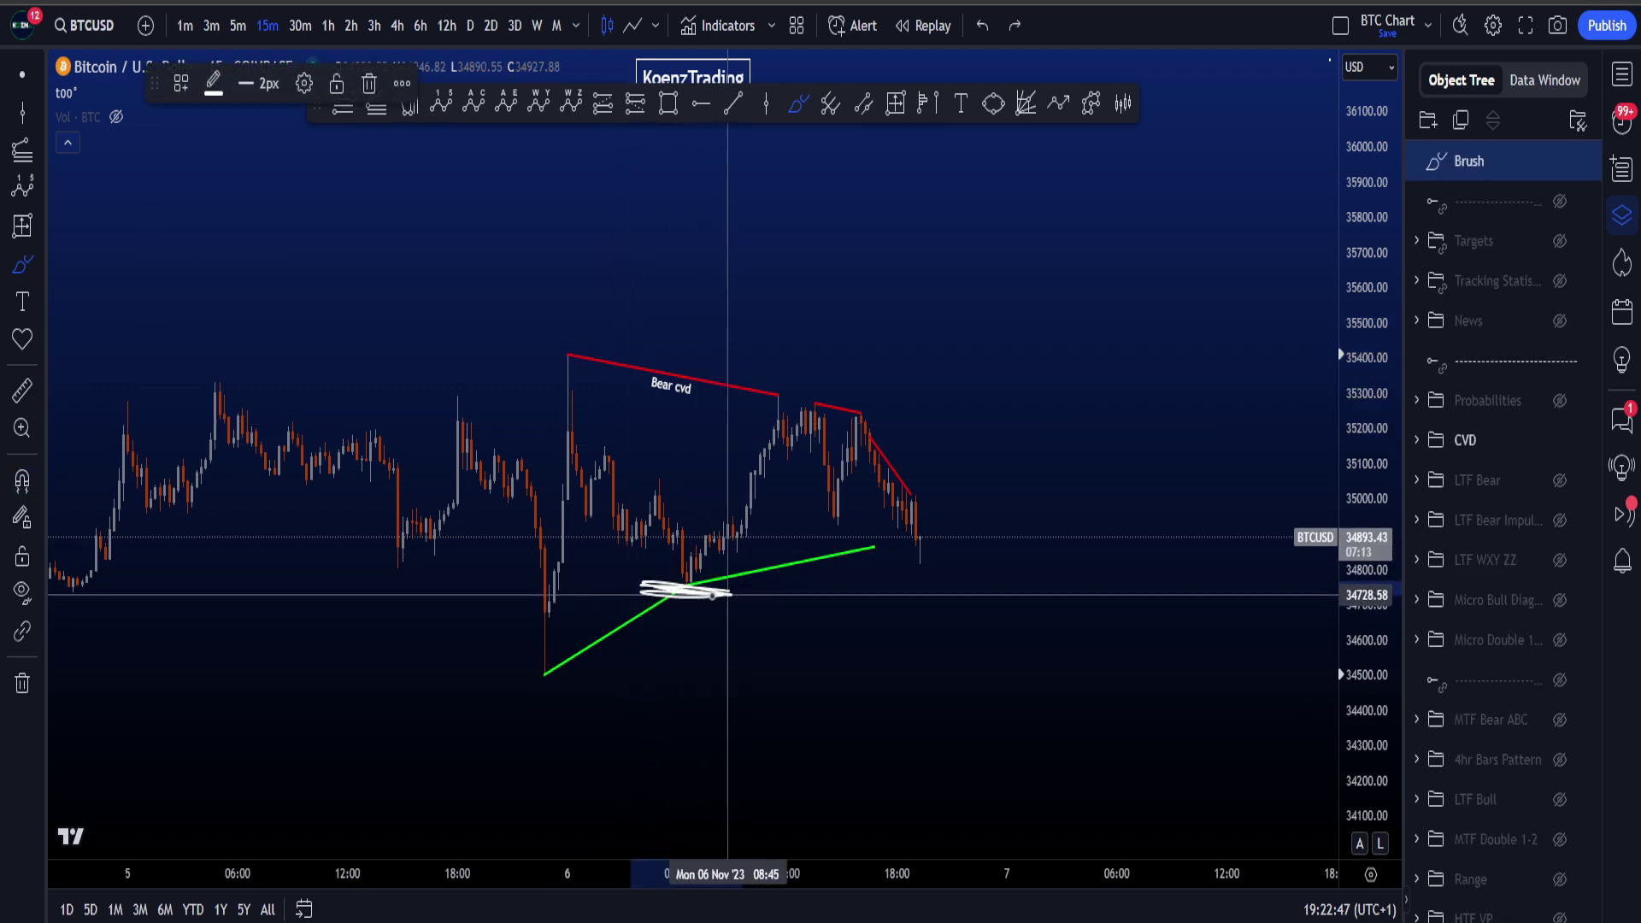
pyautogui.hotkey('ctrl', 'z')
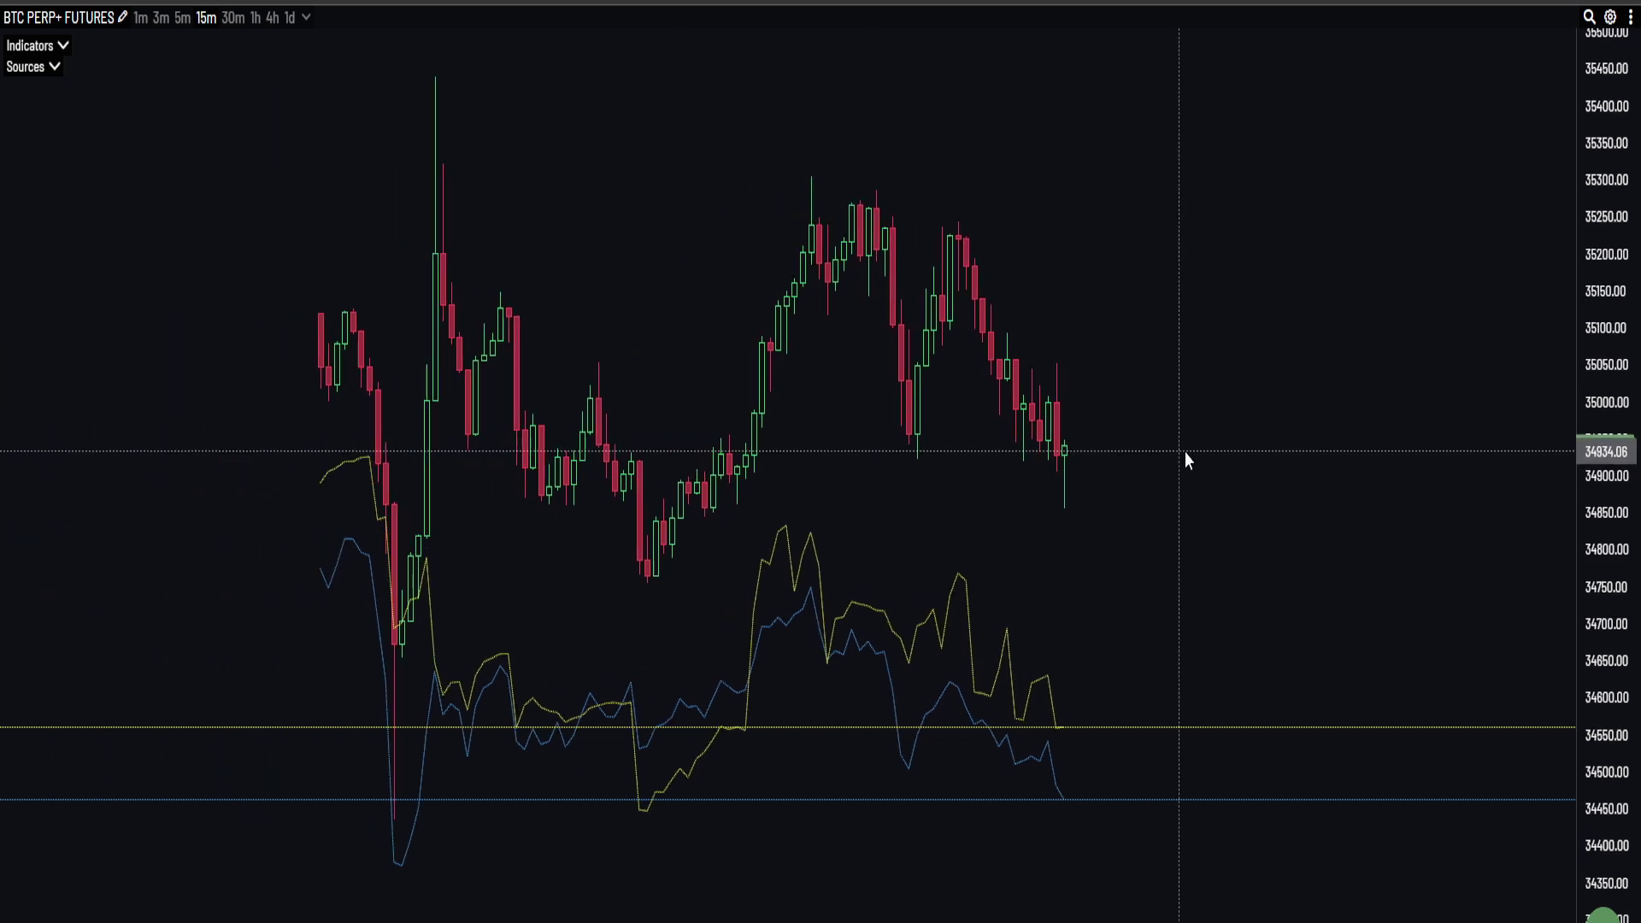
# Switch to the BTC PERP+ FUTURES chart and examine the recent 15-minute price swings against the yellow and blue lines
pyautogui.scroll(5, 1125, 427)
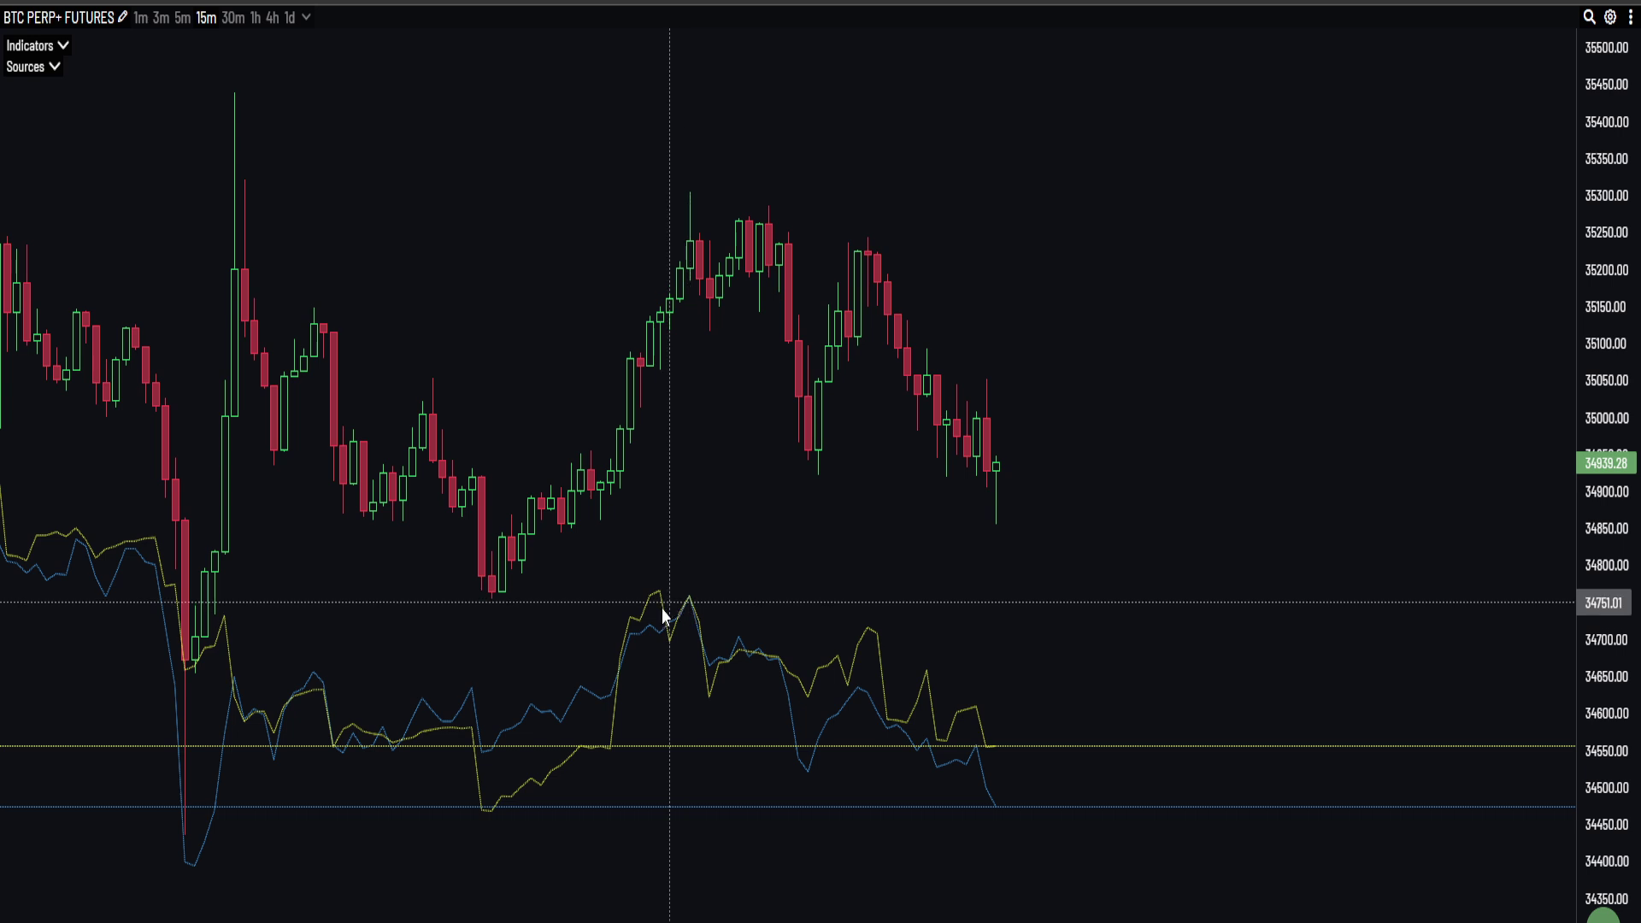
pyautogui.scroll(1, 934, 454)
pyautogui.moveTo(933, 454); pyautogui.dragTo(668, 487)
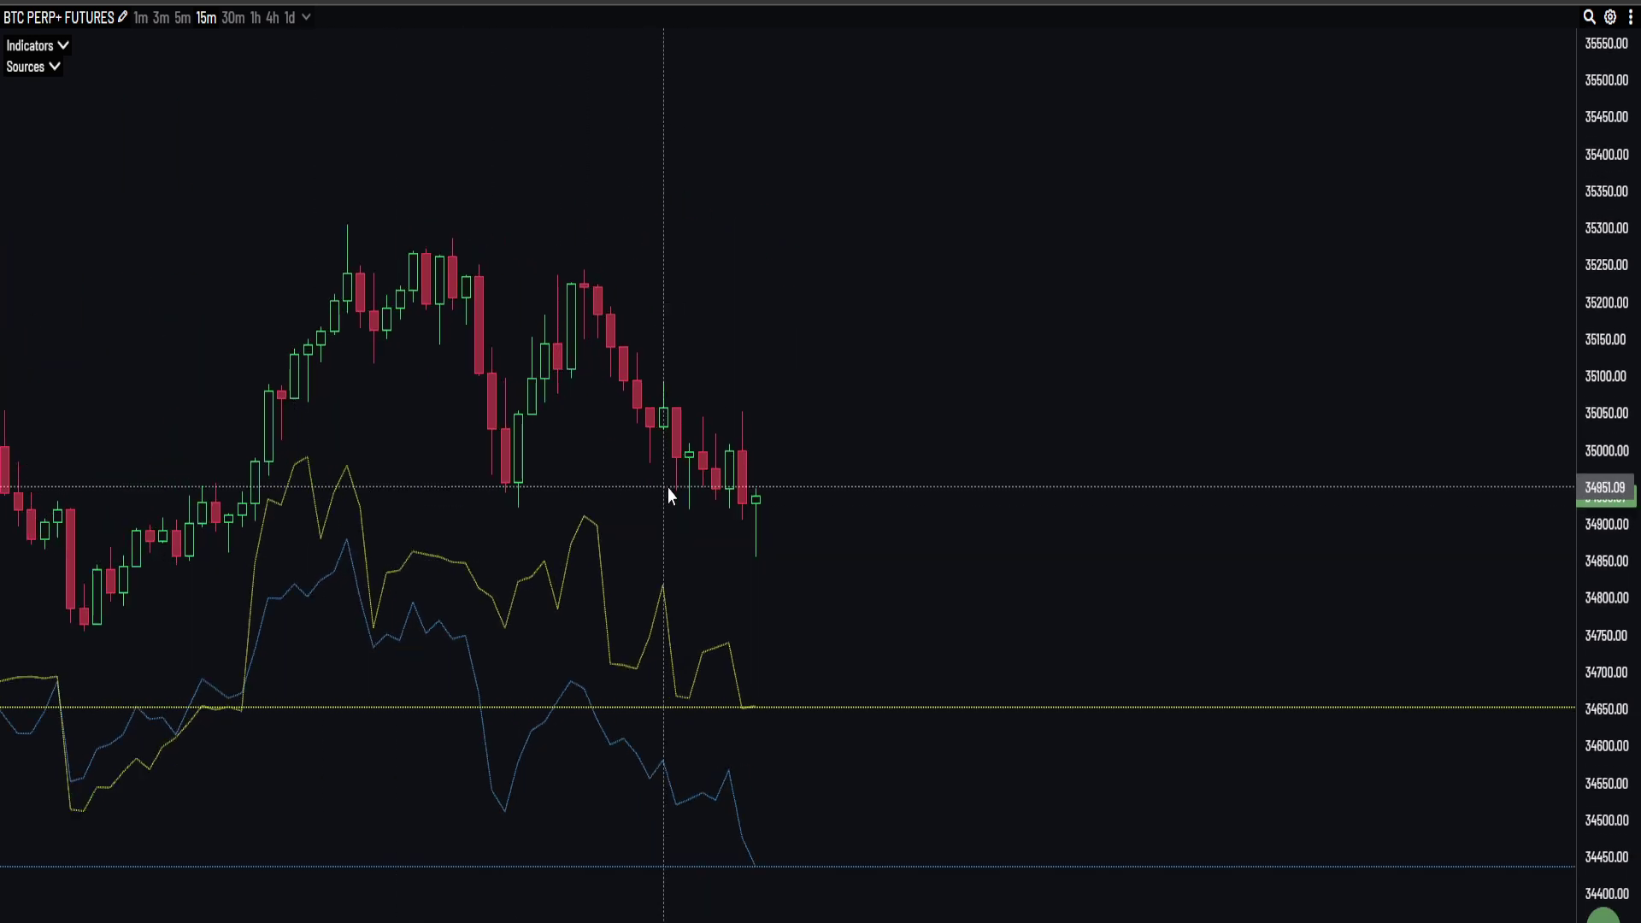
pyautogui.scroll(2, 669, 494)
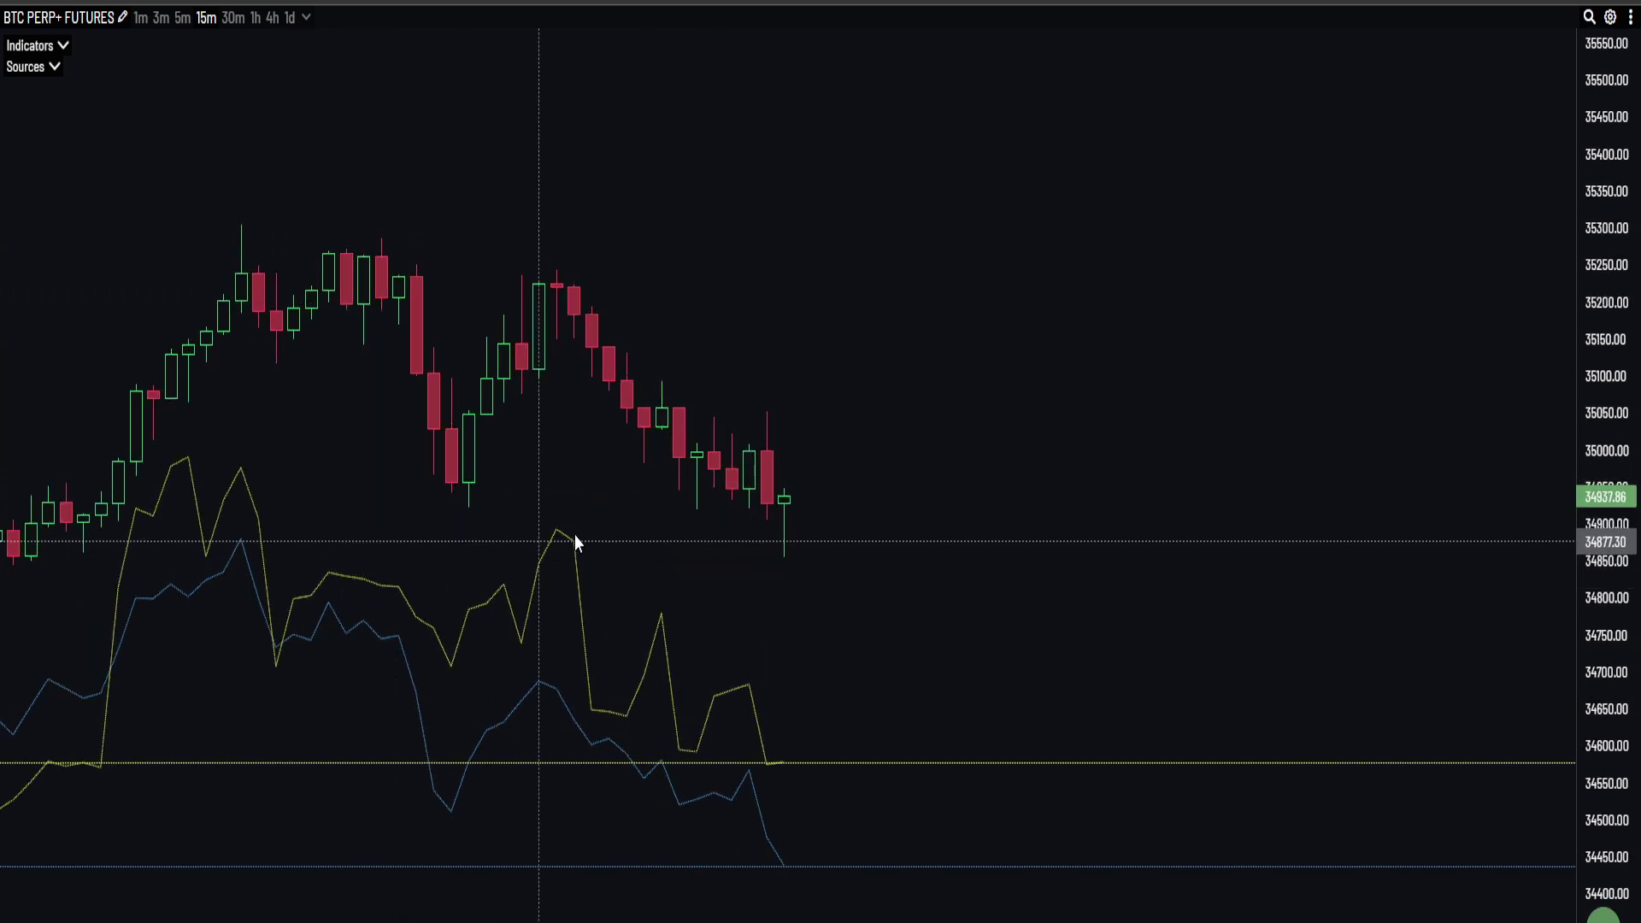
pyautogui.moveTo(766, 587); pyautogui.dragTo(442, 545)
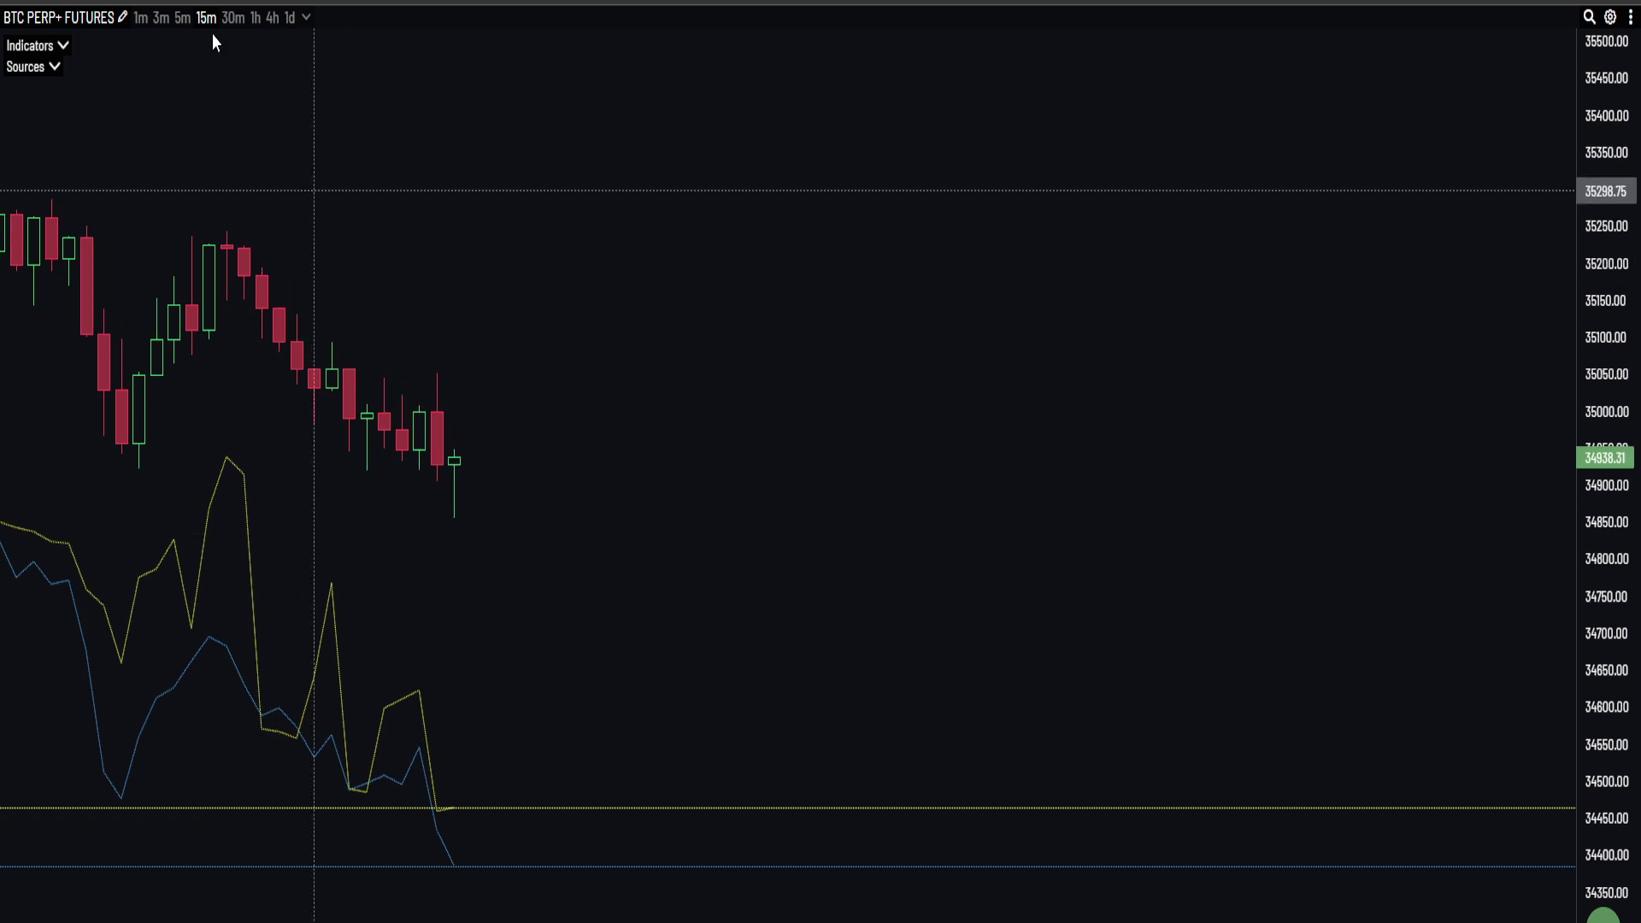
# Compare the latest decline with the yellow and blue lines on the 5m timeframe and return to 15m
pyautogui.click(183, 17)
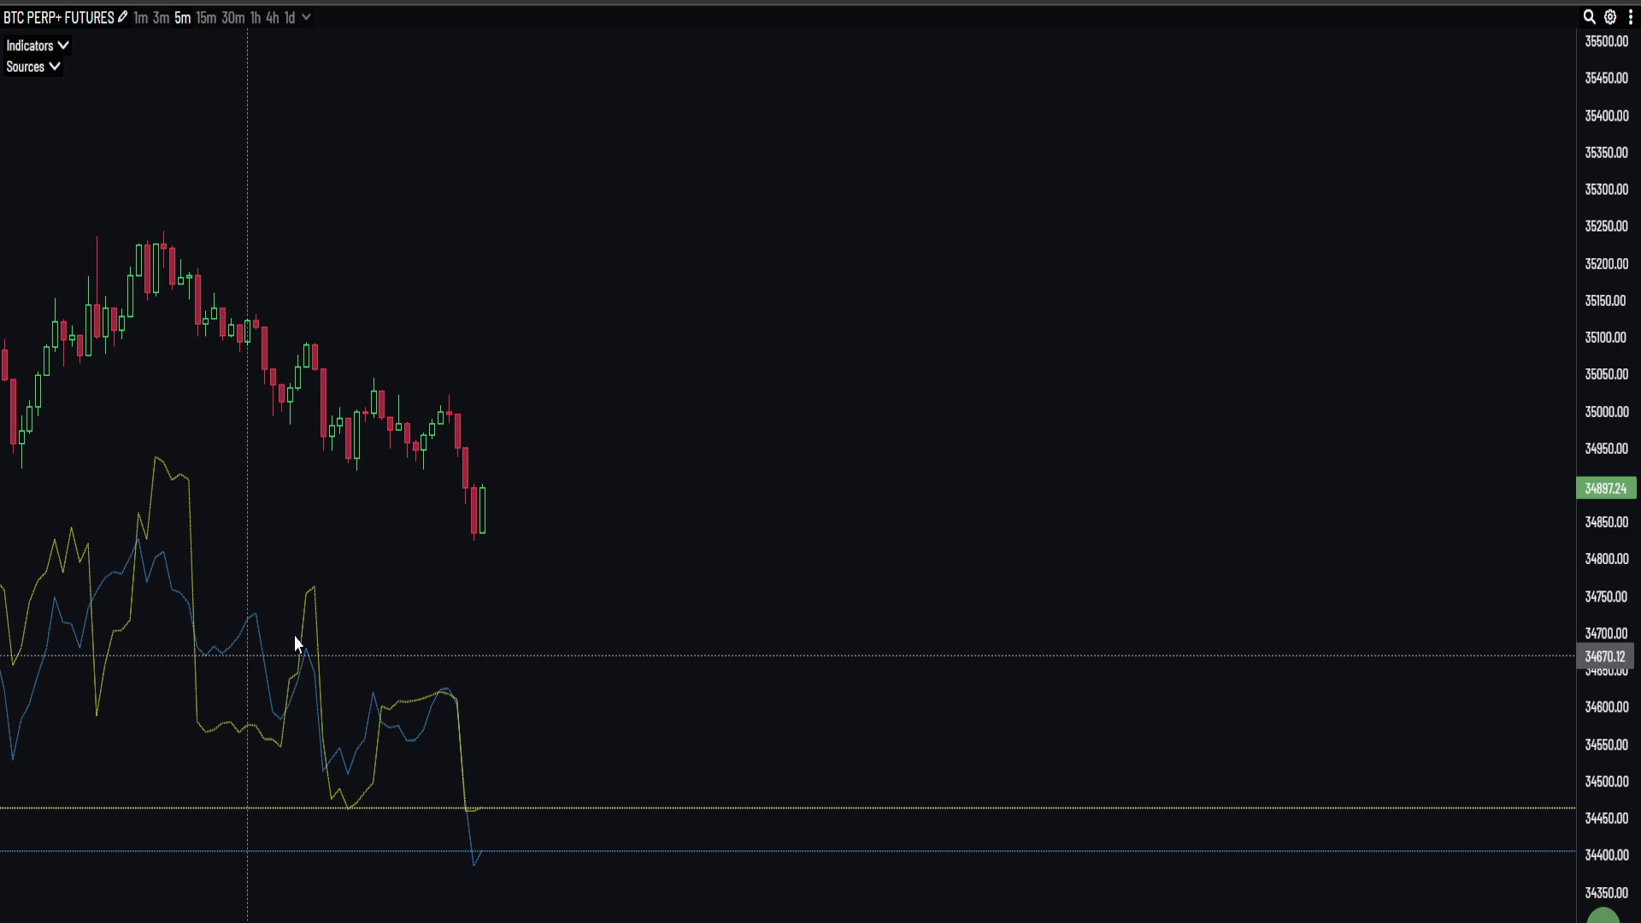
pyautogui.moveTo(503, 607); pyautogui.dragTo(805, 587)
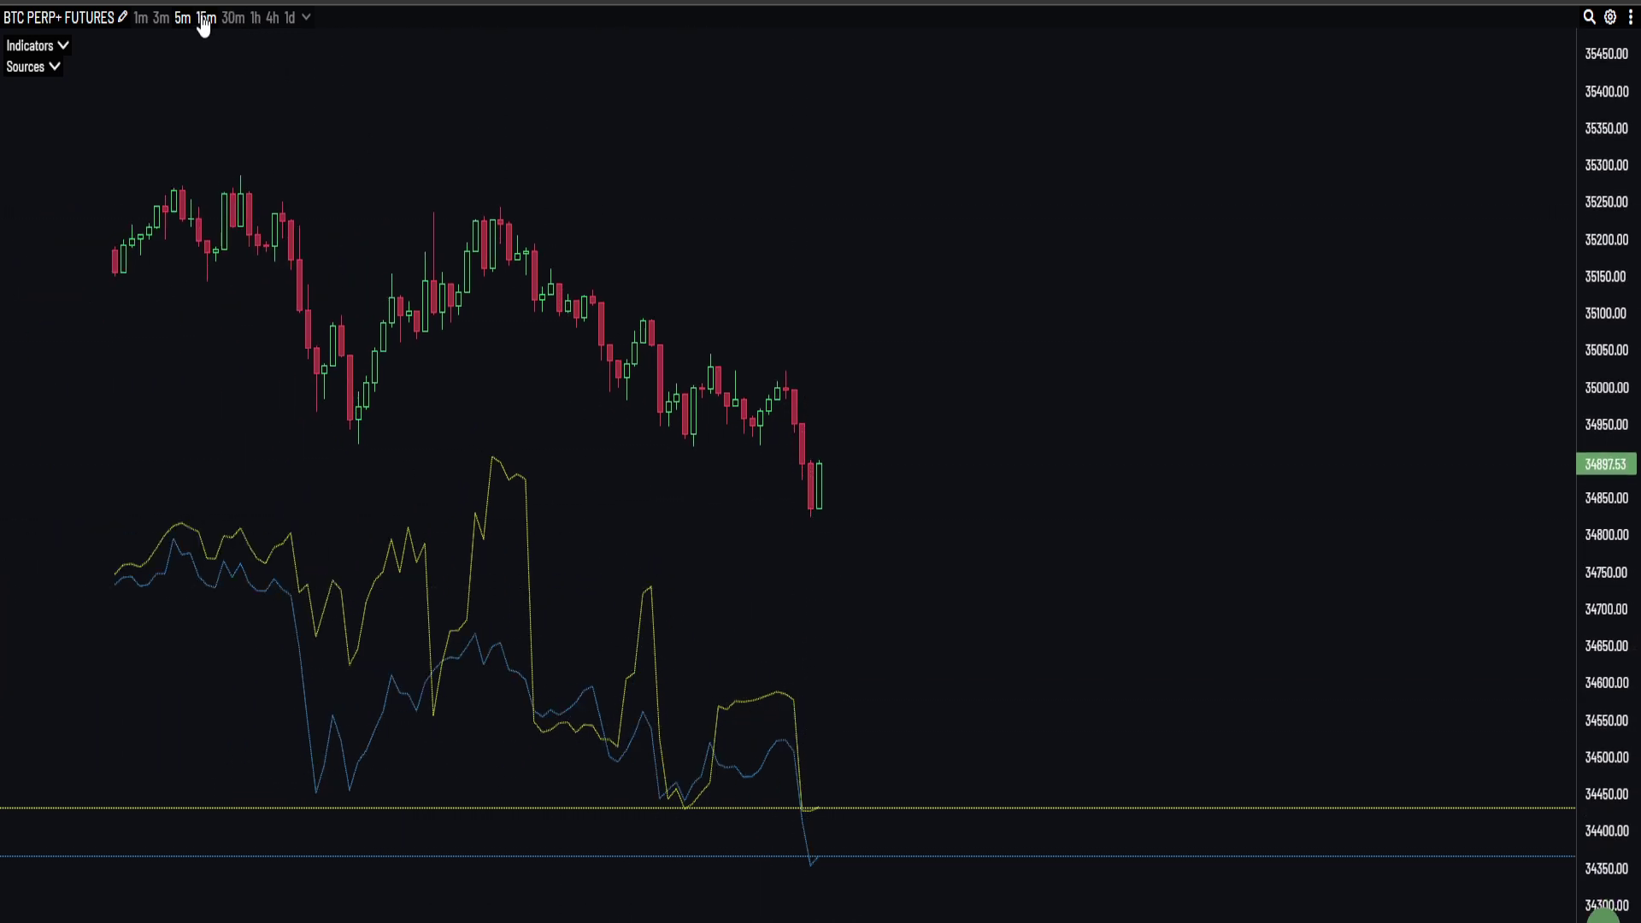
pyautogui.click(209, 17)
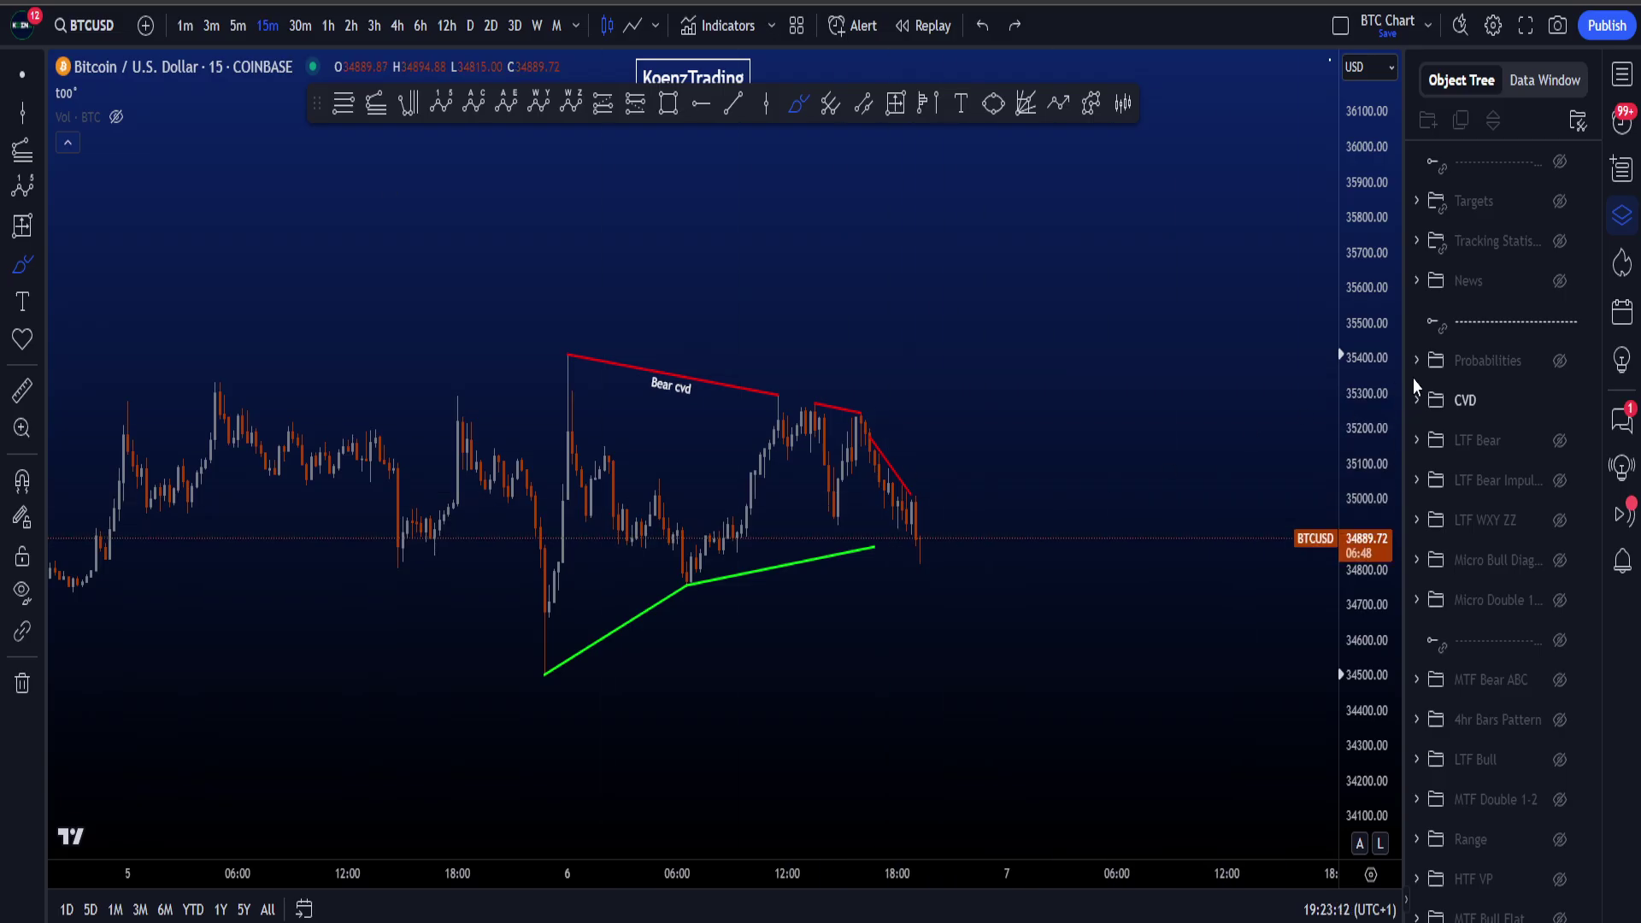
# Back on the BTCUSD chart, replace the CVD drawings with the Probabilities group and bring its note into view
pyautogui.scroll(-2, 1037, 462)
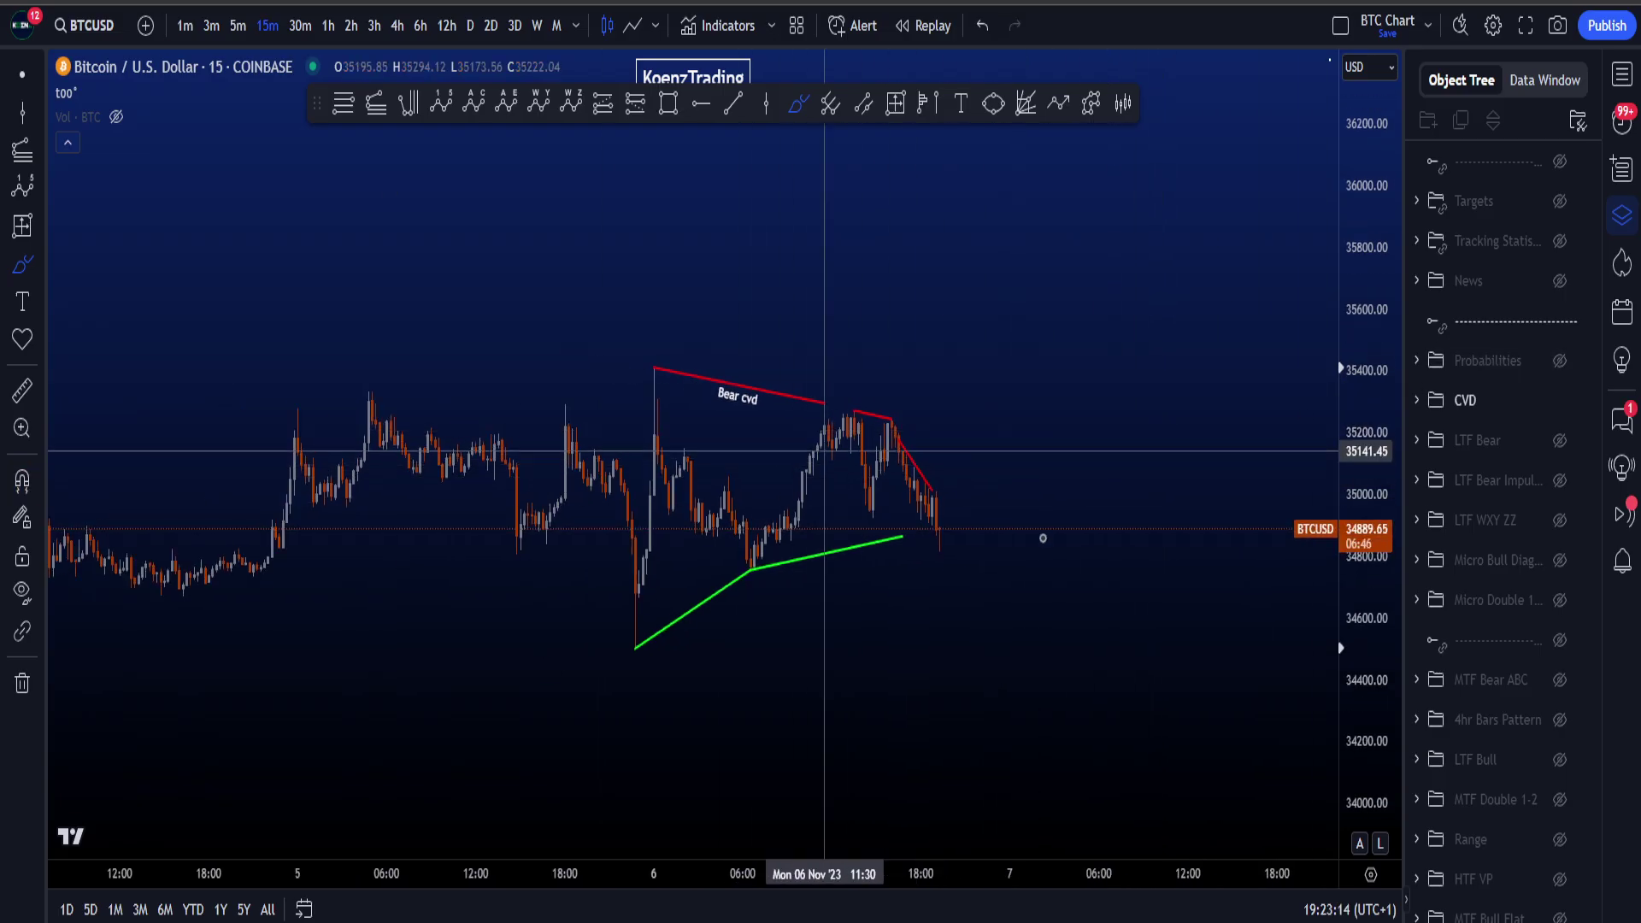
pyautogui.click(1560, 361)
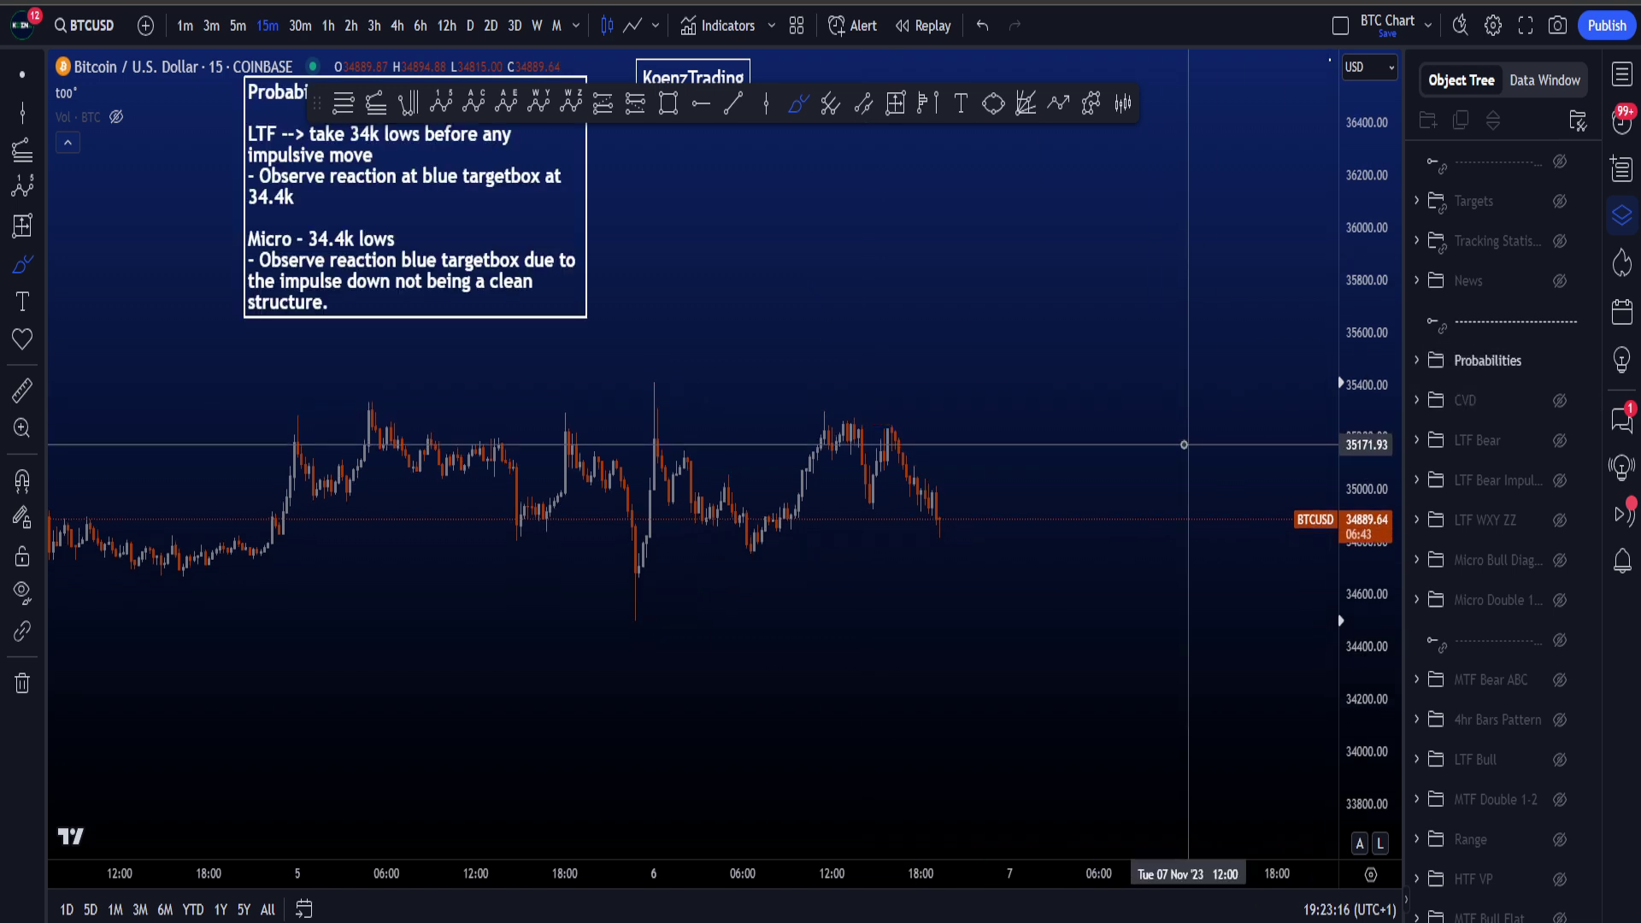
pyautogui.scroll(-3, 1188, 556)
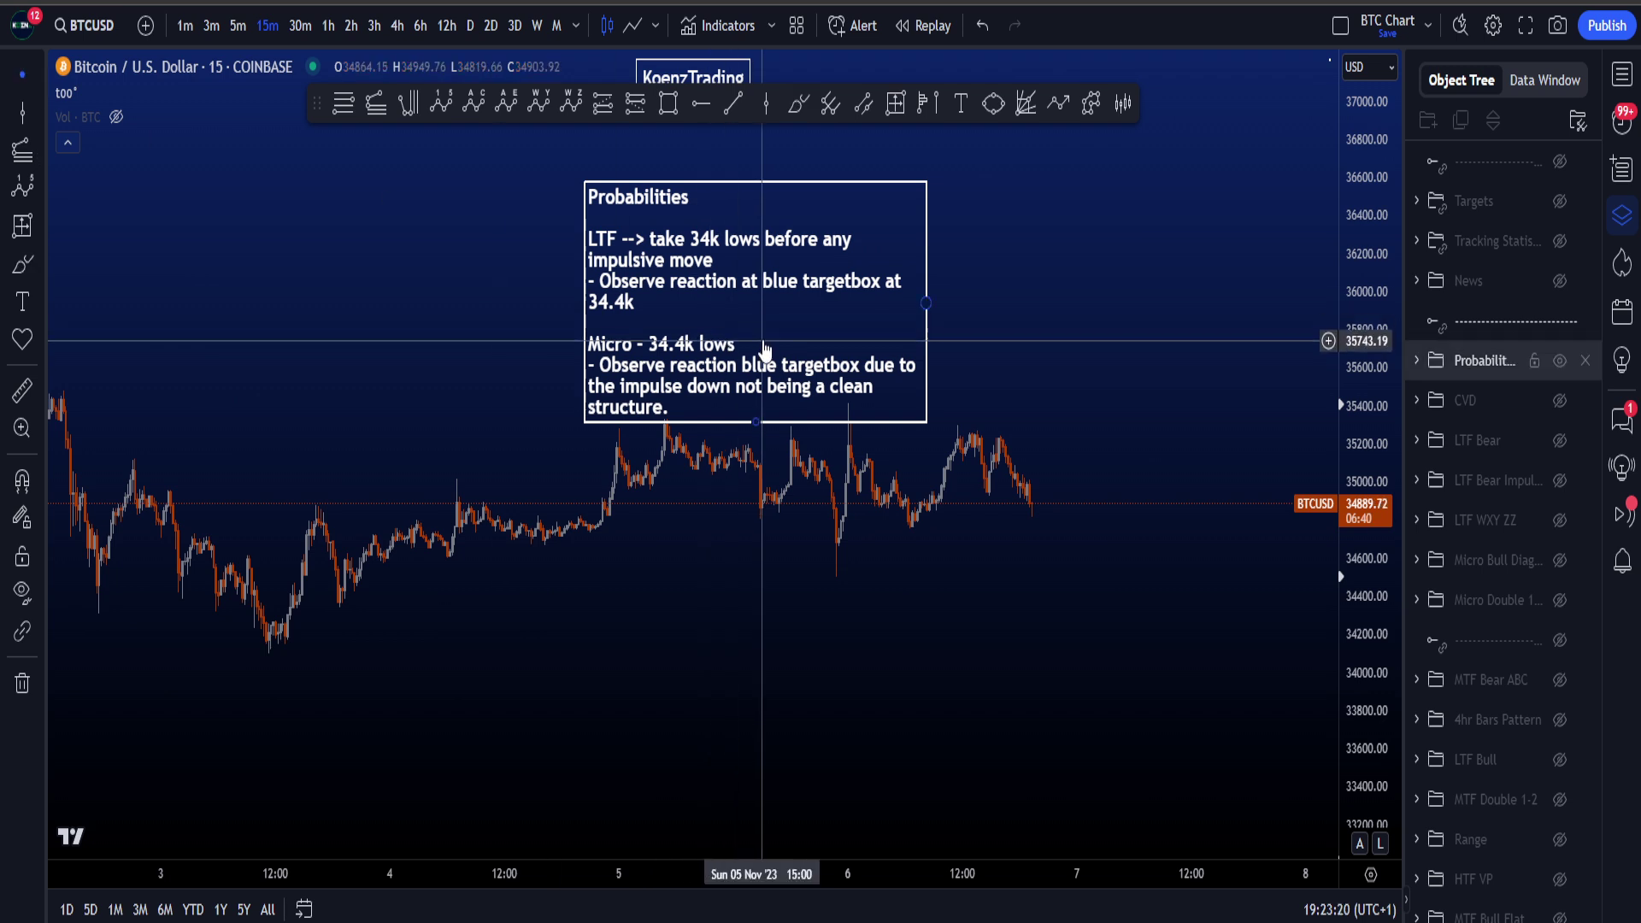
pyautogui.scroll(-2, 1169, 368)
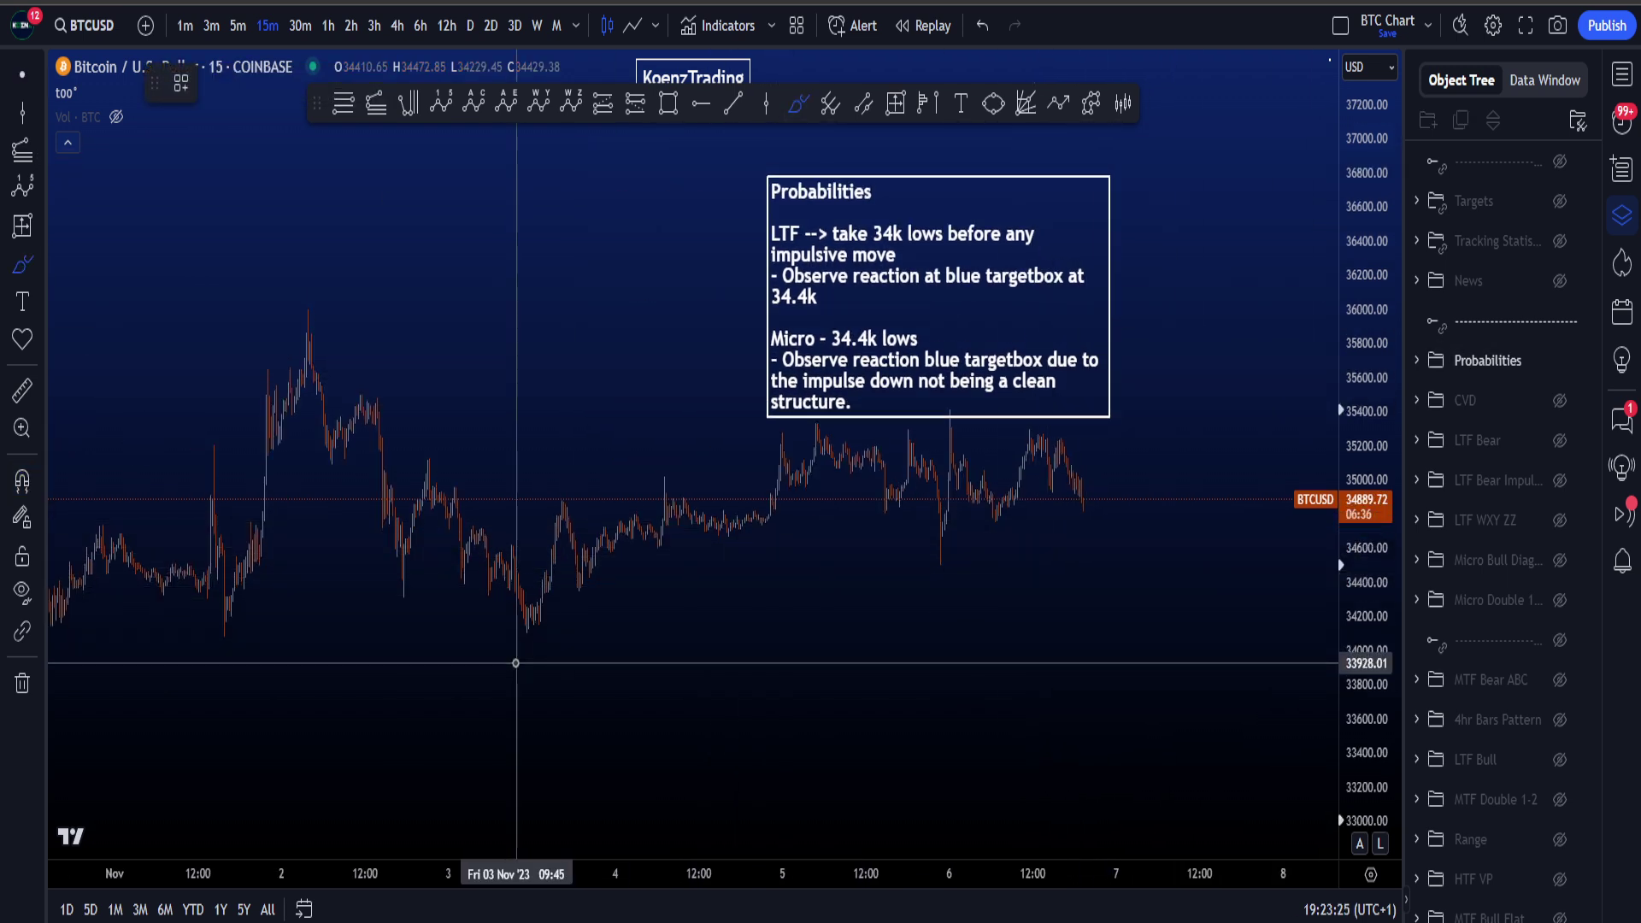
# Mark the 3 November low and trace the rise, drop and rebound around it with the brush, undoing the strokes
pyautogui.scroll(-1, 718, 630)
pyautogui.moveTo(755, 612)
pyautogui.mouseDown()
pyautogui.moveTo(470, 740)
pyautogui.moveTo(739, 606)
pyautogui.moveTo(675, 616)
pyautogui.mouseUp()
pyautogui.hotkey('ctrl', 'z')
pyautogui.hotkey('ctrl', 'z')
pyautogui.moveTo(426, 613); pyautogui.dragTo(808, 329)
pyautogui.moveTo(736, 396)
pyautogui.mouseDown()
pyautogui.moveTo(816, 255)
pyautogui.moveTo(848, 393)
pyautogui.mouseUp()
pyautogui.hotkey('ctrl', 'z')
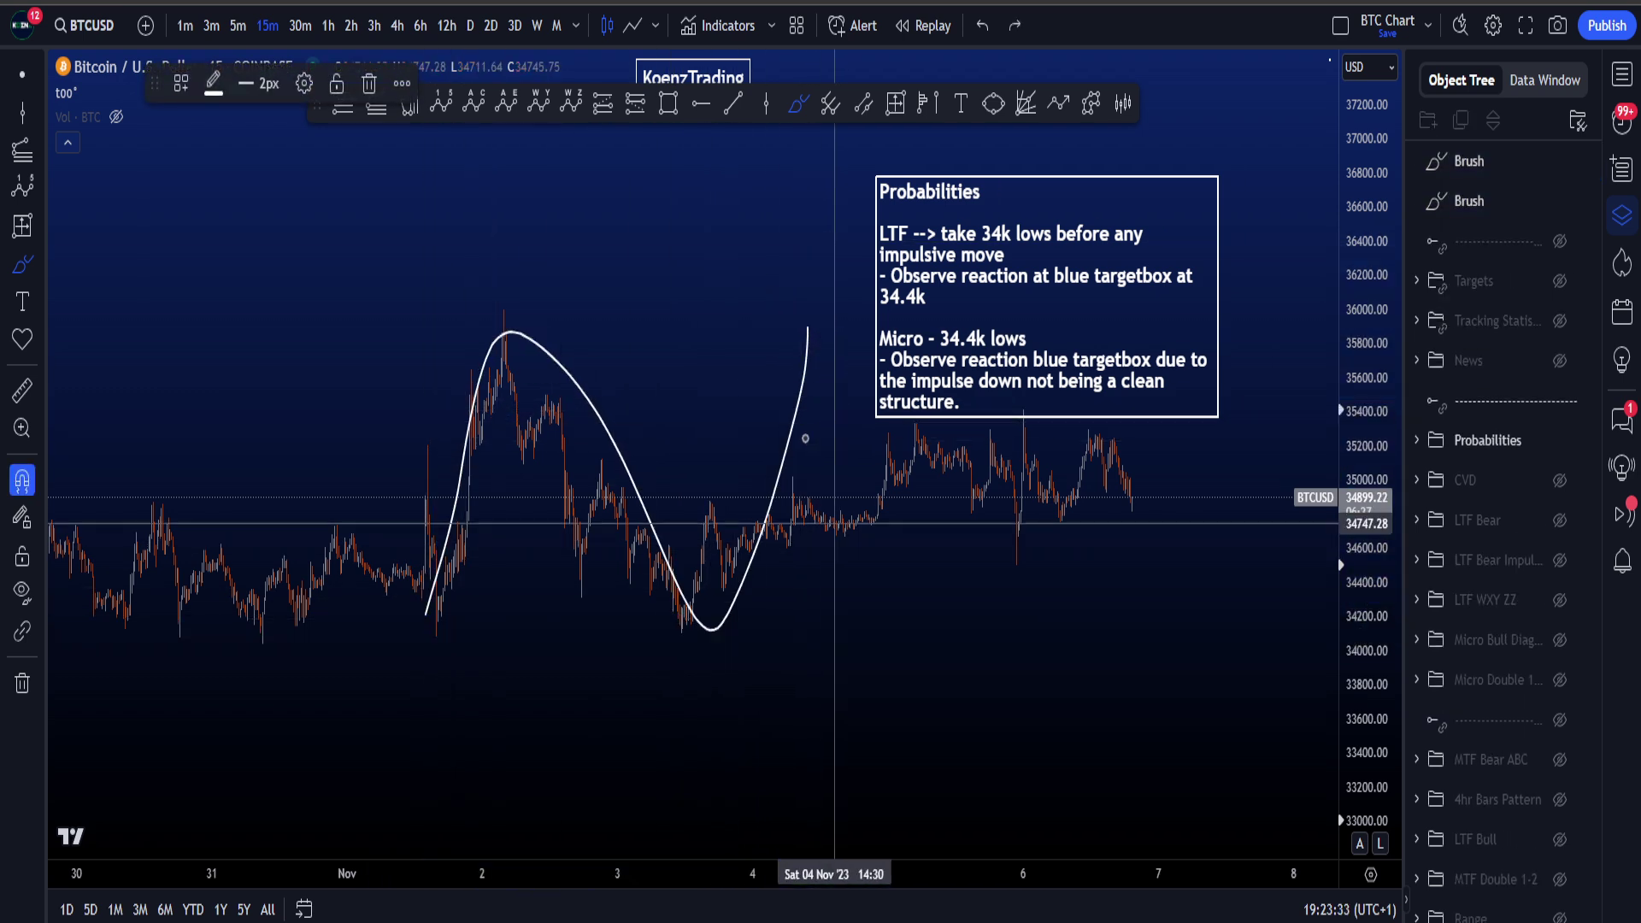
pyautogui.hotkey('ctrl', 'z')
# Trace paths from the 3 November low and the early November high down below 34,000 with the brush, undoing them
pyautogui.moveTo(716, 609)
pyautogui.mouseDown()
pyautogui.moveTo(689, 613)
pyautogui.moveTo(1051, 440)
pyautogui.moveTo(1159, 708)
pyautogui.mouseUp()
pyautogui.hotkey('ctrl', 'z')
pyautogui.hotkey('ctrl', 'z')
pyautogui.hotkey('ctrl', 'z')
pyautogui.moveTo(521, 372)
pyautogui.mouseDown()
pyautogui.moveTo(598, 458)
pyautogui.moveTo(1058, 411)
pyautogui.moveTo(1194, 707)
pyautogui.mouseUp()
pyautogui.hotkey('ctrl', 'z')
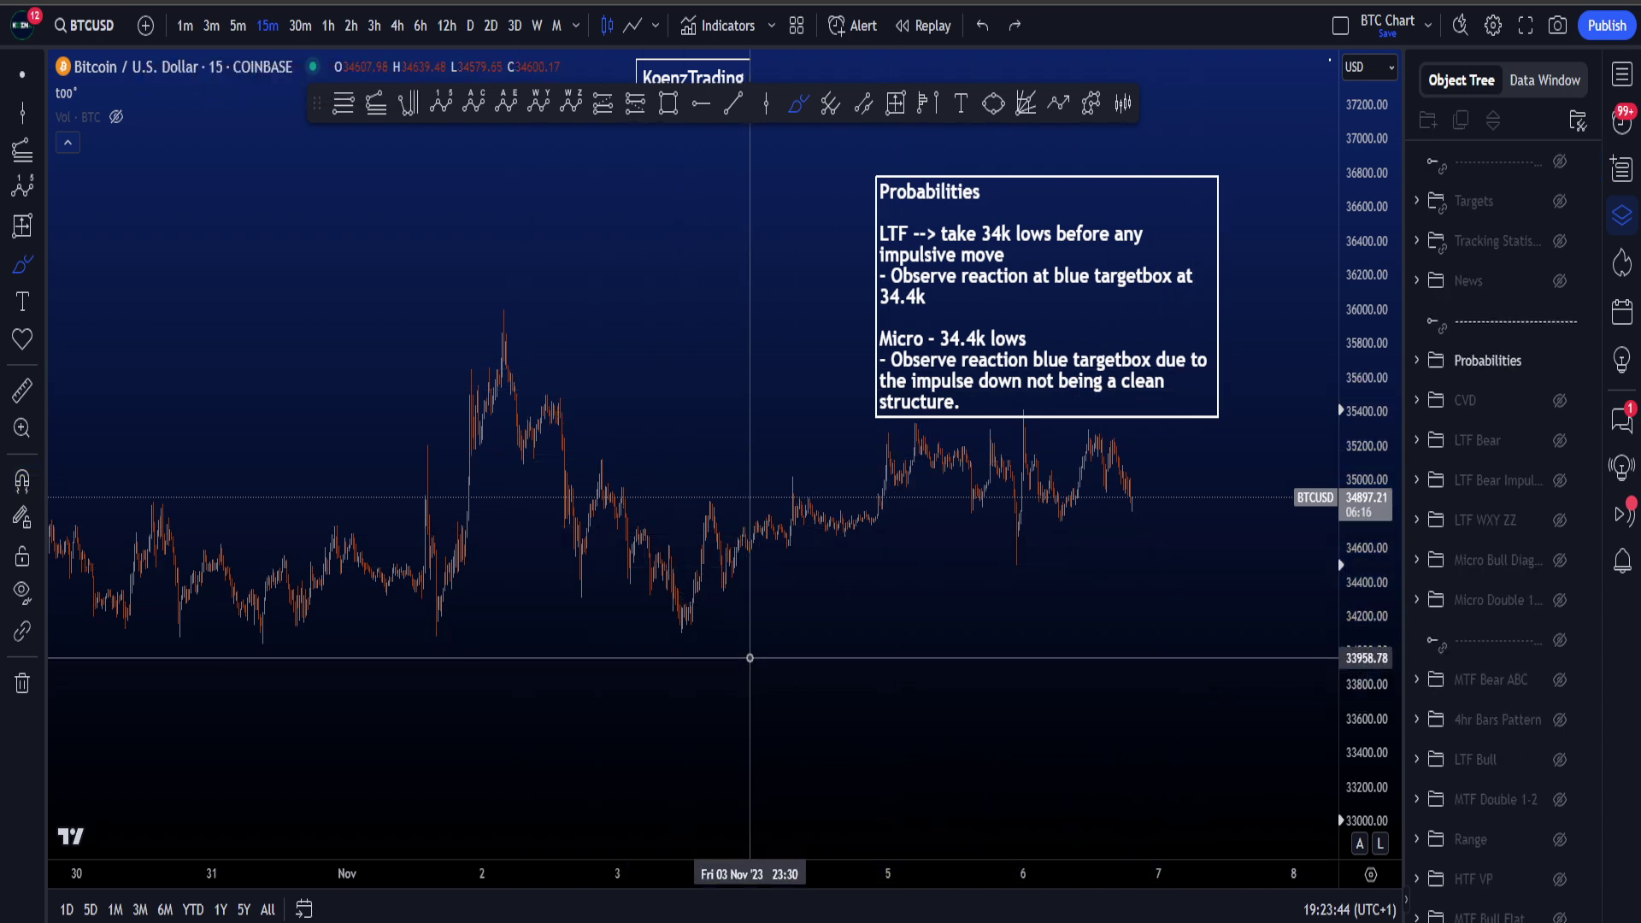
# Sketch a brush path from the 4 November prices past the latest candles, undo both strokes, and adjust the price scale
pyautogui.moveTo(817, 509)
pyautogui.mouseDown()
pyautogui.moveTo(1184, 530)
pyautogui.moveTo(1195, 581)
pyautogui.mouseUp()
pyautogui.moveTo(1210, 479)
pyautogui.mouseDown()
pyautogui.moveTo(1218, 560)
pyautogui.moveTo(1171, 560)
pyautogui.mouseUp()
pyautogui.hotkey('ctrl', 'z')
pyautogui.hotkey('ctrl', 'z')
pyautogui.moveTo(1359, 547); pyautogui.dragTo(1356, 483)
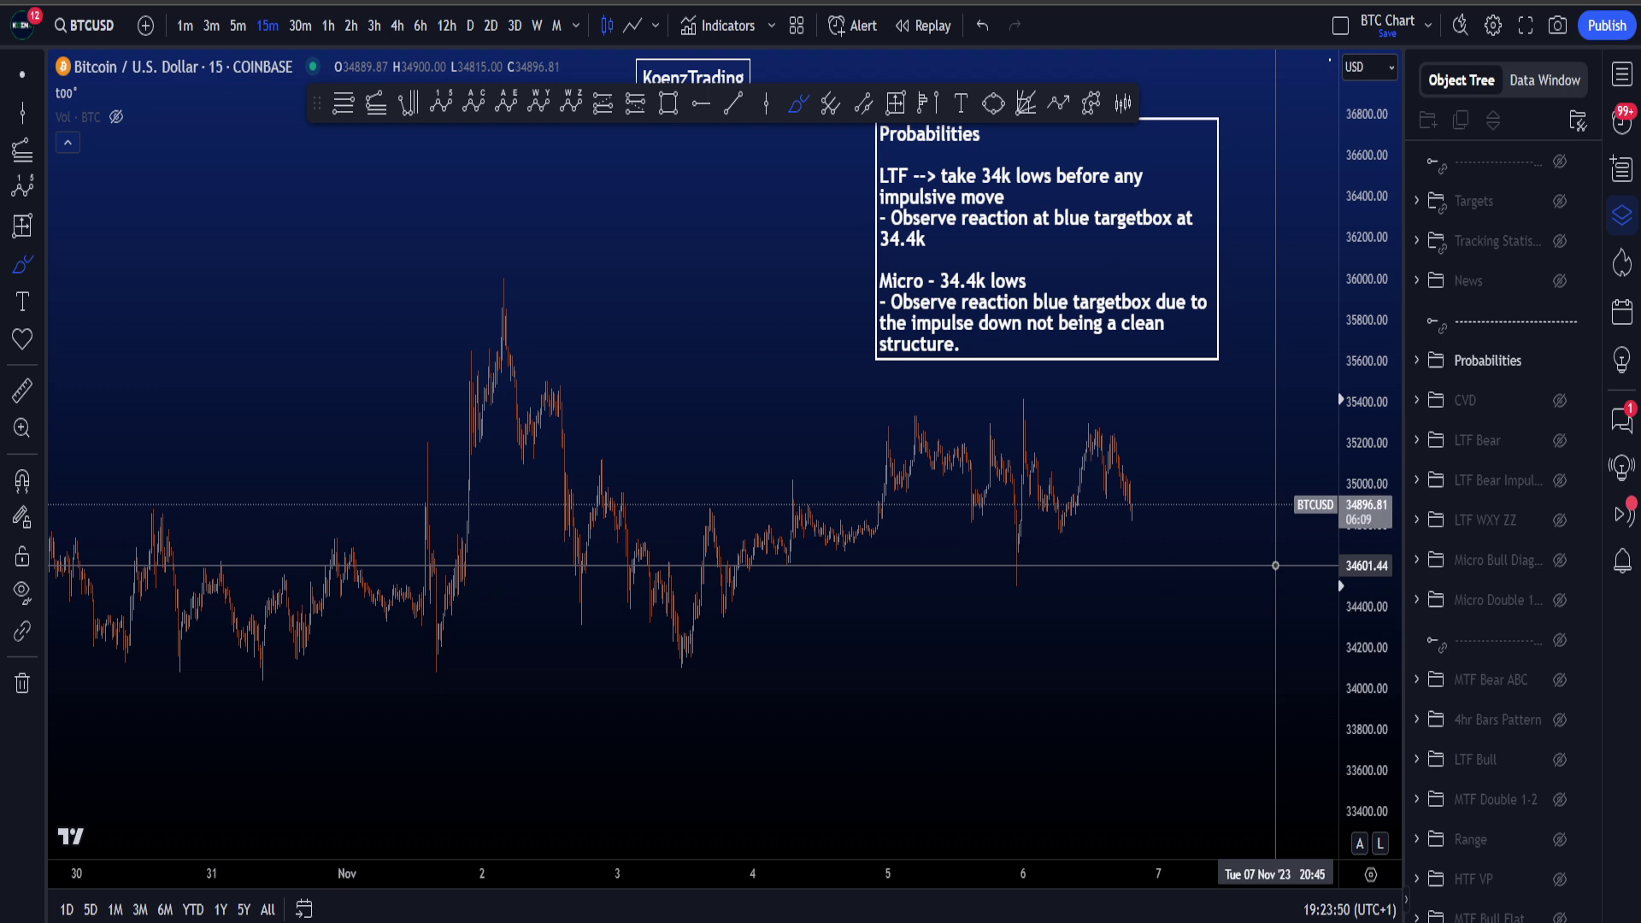
pyautogui.moveTo(1356, 569); pyautogui.dragTo(1356, 582)
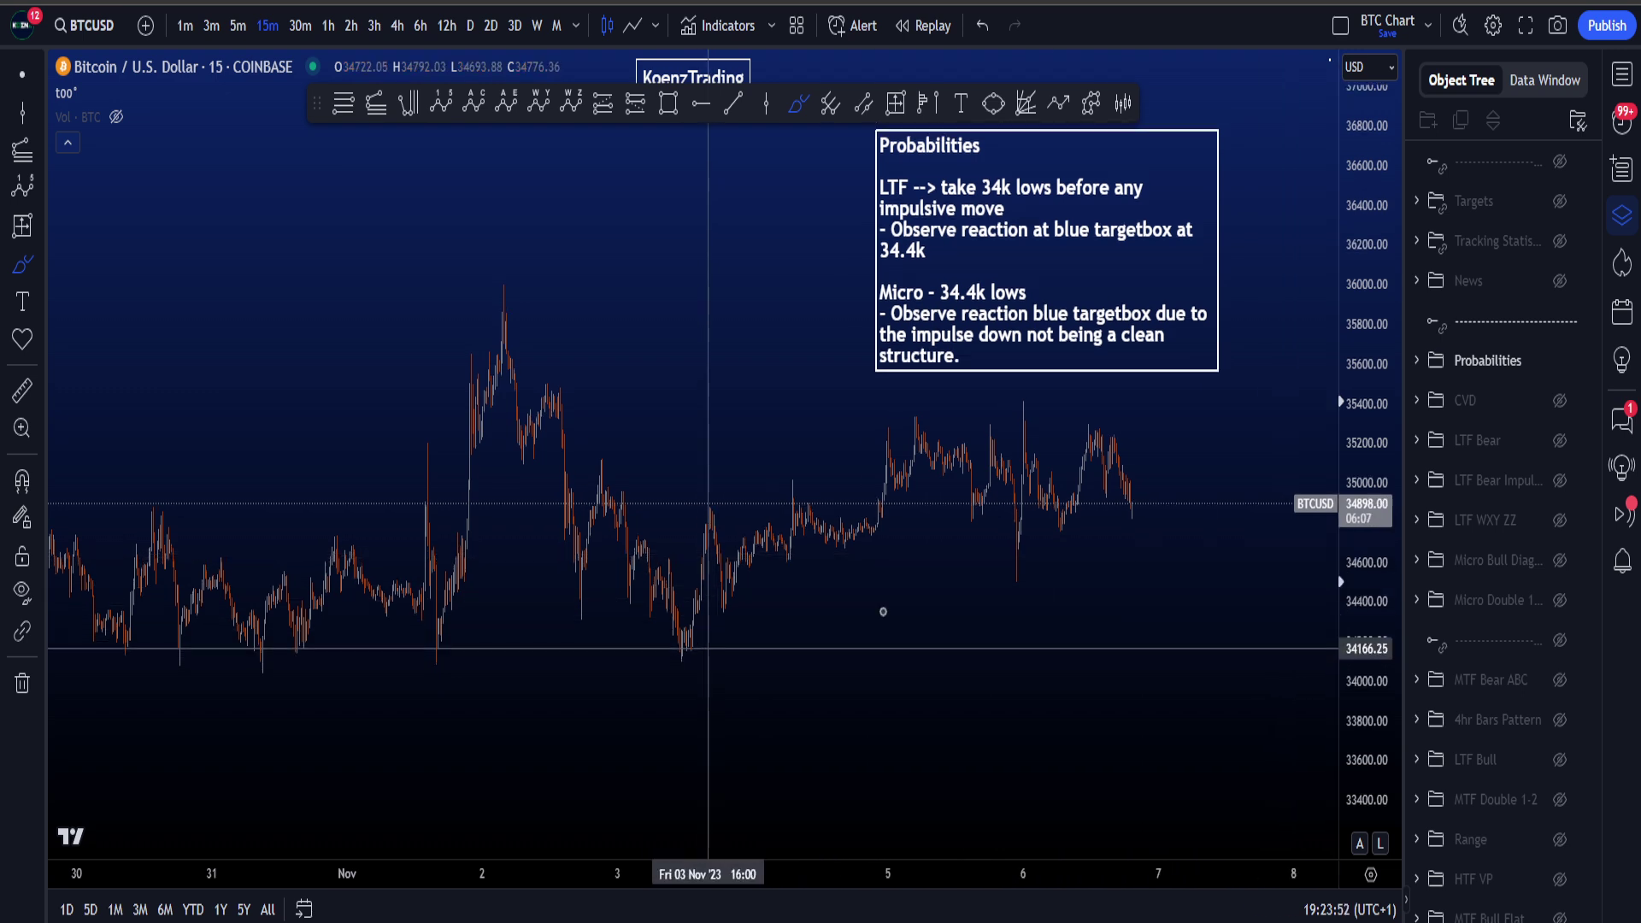
# Trace the rise from the 3 November low through the latest candles with the brush and undo the strokes
pyautogui.moveTo(720, 647); pyautogui.dragTo(1170, 533)
pyautogui.moveTo(649, 540); pyautogui.dragTo(1023, 340)
pyautogui.hotkey('ctrl', 'z')
pyautogui.hotkey('ctrl', 'z')
pyautogui.moveTo(689, 614)
pyautogui.mouseDown()
pyautogui.moveTo(920, 557)
pyautogui.moveTo(1195, 446)
pyautogui.mouseUp()
pyautogui.hotkey('ctrl', 'z')
pyautogui.moveTo(1356, 376); pyautogui.dragTo(1356, 389)
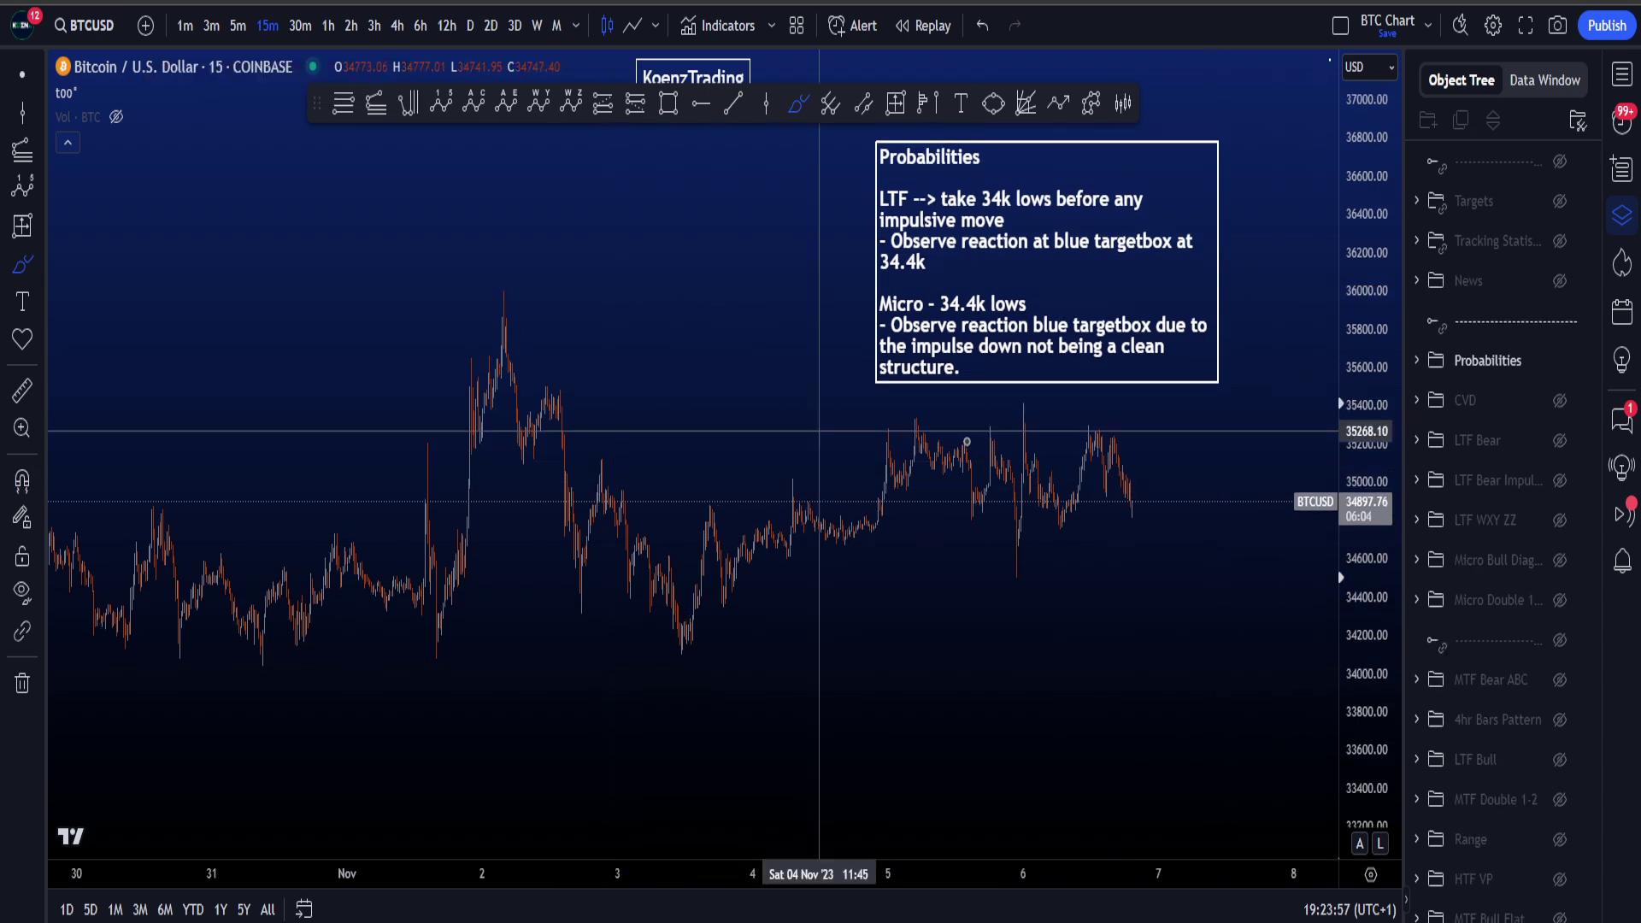
# Sketch possible moves beyond the latest candle and circle the Probabilities note with the brush, undoing all strokes
pyautogui.moveTo(1143, 460)
pyautogui.mouseDown()
pyautogui.moveTo(1154, 384)
pyautogui.moveTo(1193, 342)
pyautogui.moveTo(1239, 405)
pyautogui.mouseUp()
pyautogui.moveTo(1252, 345); pyautogui.dragTo(1261, 469)
pyautogui.hotkey('ctrl', 'z')
pyautogui.hotkey('ctrl', 'z')
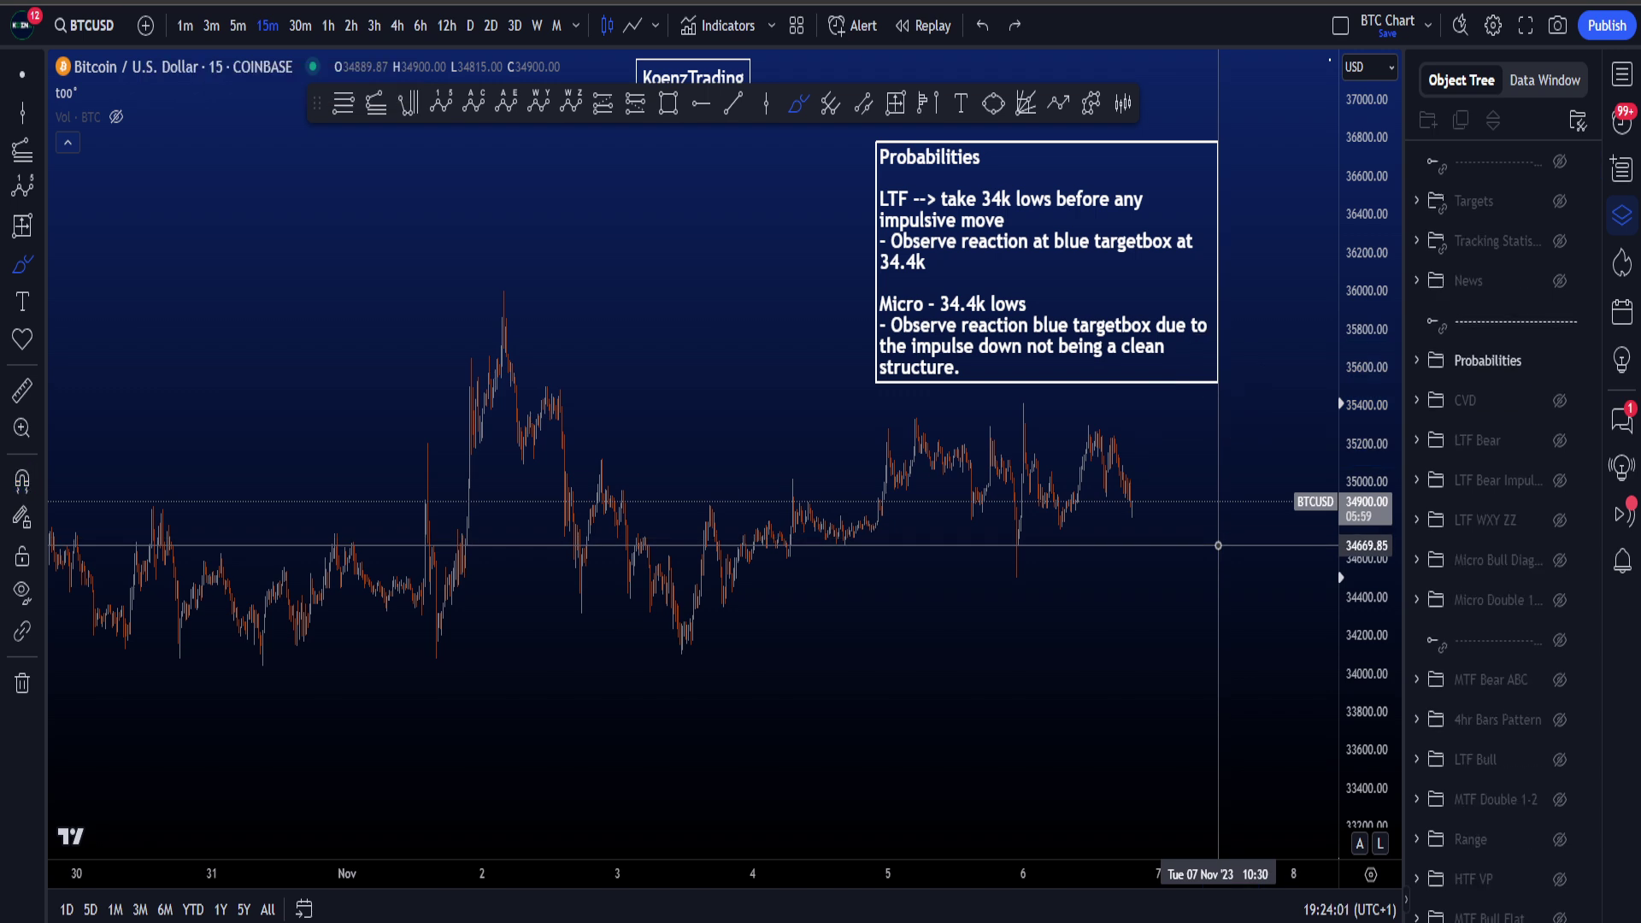
pyautogui.moveTo(1017, 124)
pyautogui.mouseDown()
pyautogui.moveTo(1052, 127)
pyautogui.moveTo(1015, 418)
pyautogui.moveTo(779, 370)
pyautogui.mouseUp()
pyautogui.hotkey('ctrl', 'z')
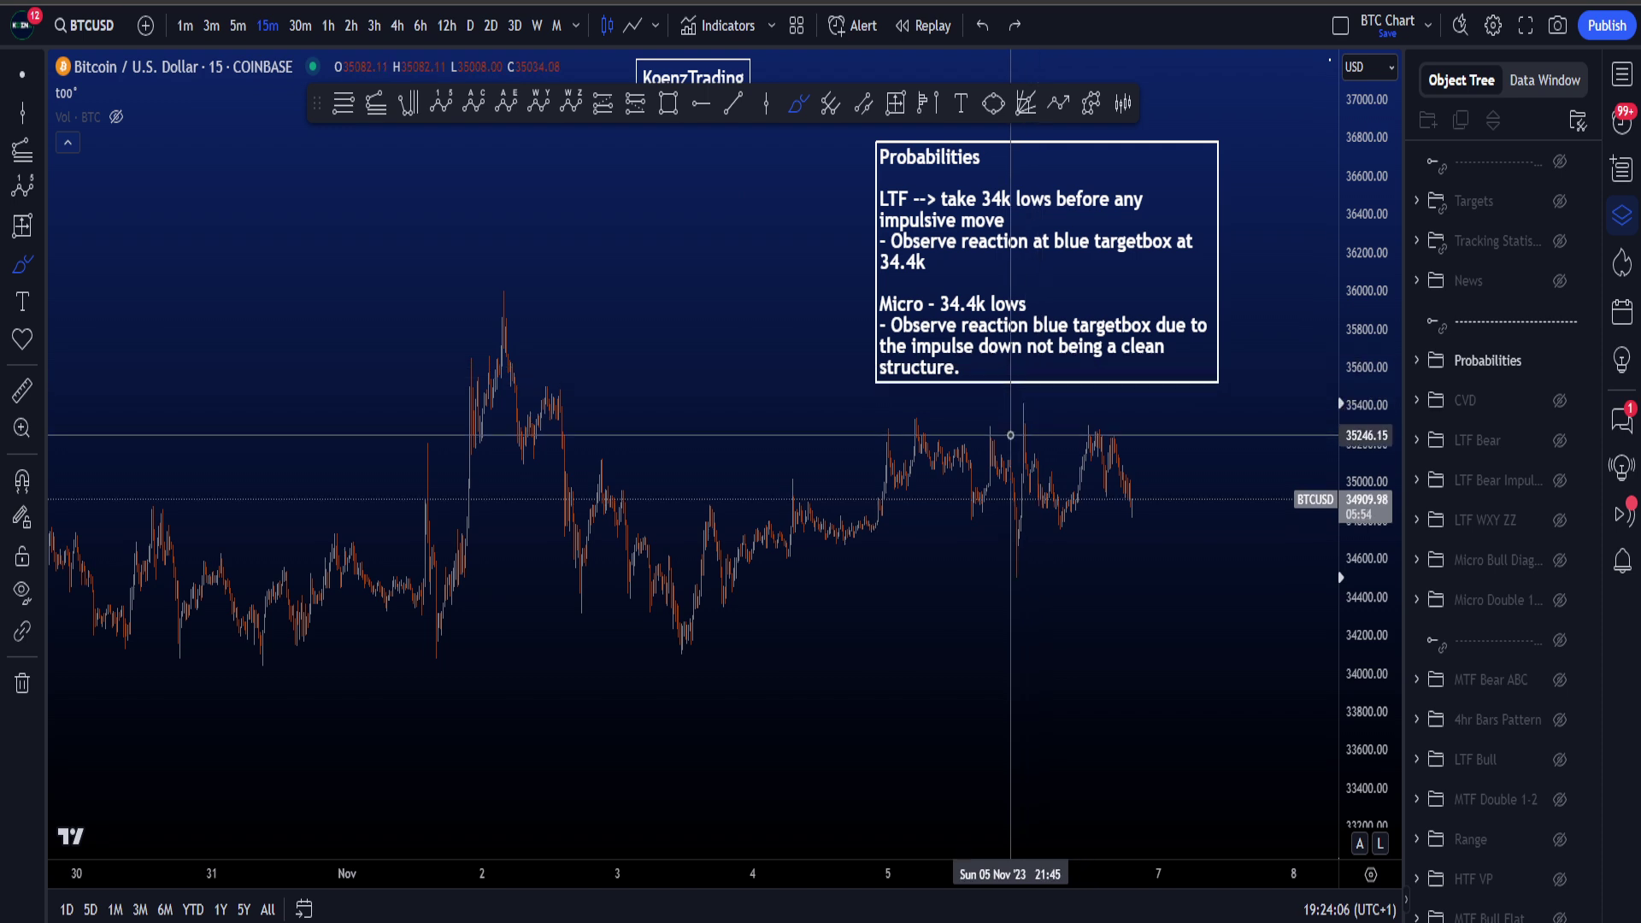
# Circle the lows around 34,000 and sketch a rise and drop after the latest candles with the brush, undoing everything
pyautogui.moveTo(752, 637)
pyautogui.mouseDown()
pyautogui.moveTo(304, 654)
pyautogui.moveTo(765, 634)
pyautogui.mouseUp()
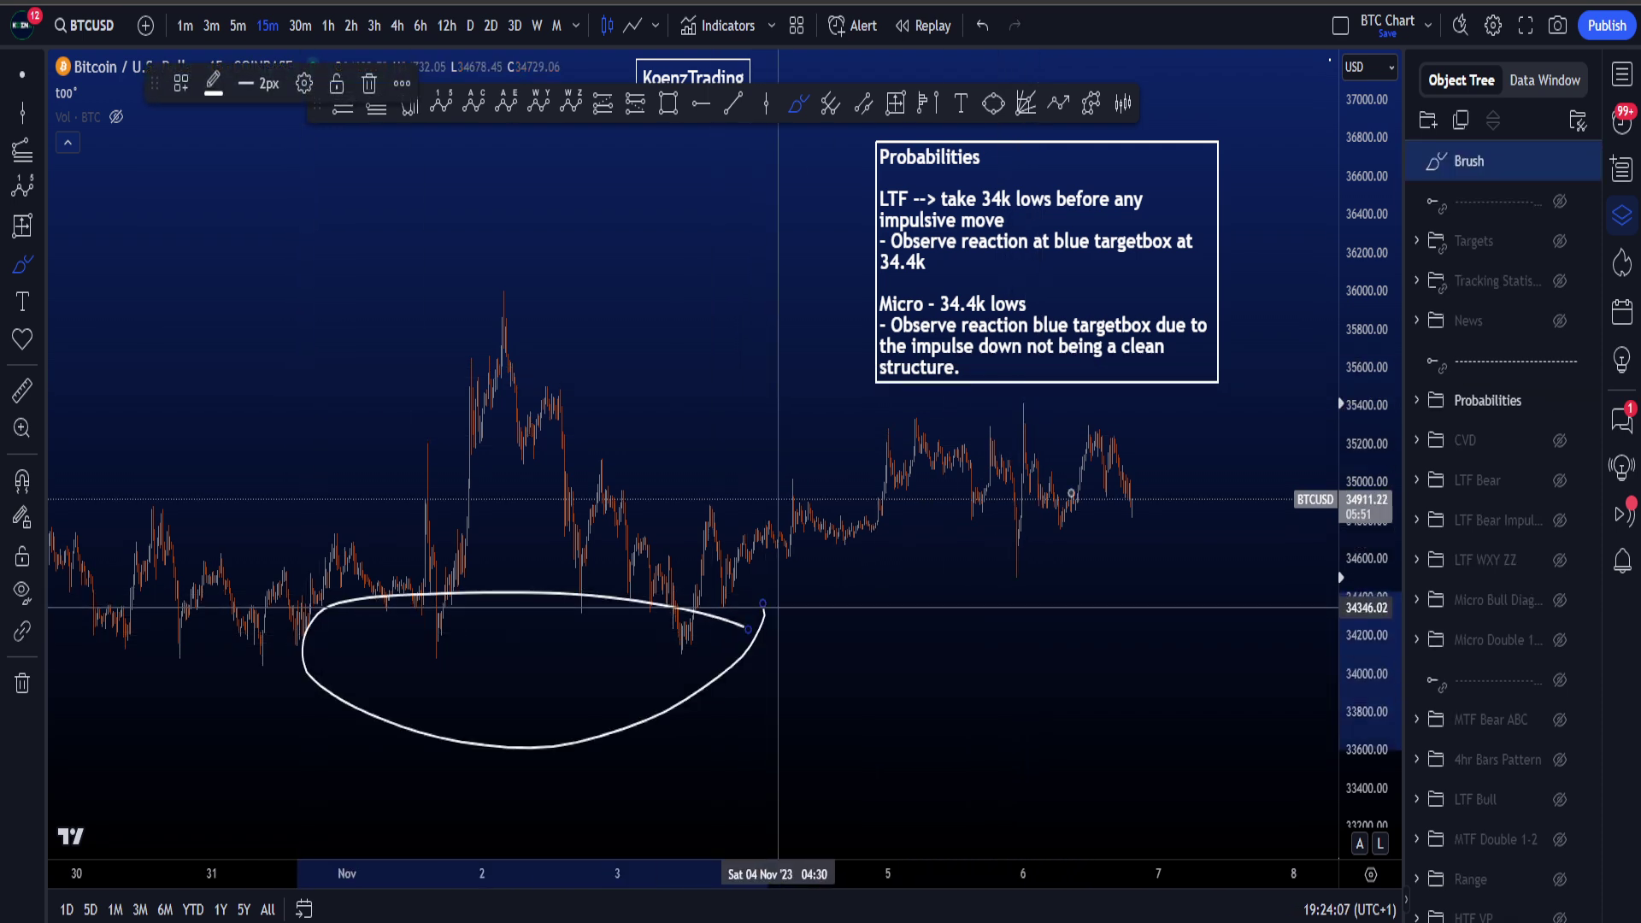
pyautogui.hotkey('ctrl', 'z')
pyautogui.moveTo(1083, 530)
pyautogui.mouseDown()
pyautogui.moveTo(1164, 468)
pyautogui.moveTo(1227, 277)
pyautogui.mouseUp()
pyautogui.moveTo(1263, 359)
pyautogui.mouseDown()
pyautogui.moveTo(1258, 547)
pyautogui.moveTo(1353, 577)
pyautogui.mouseUp()
pyautogui.hotkey('ctrl', 'z')
pyautogui.hotkey('ctrl', 'z')
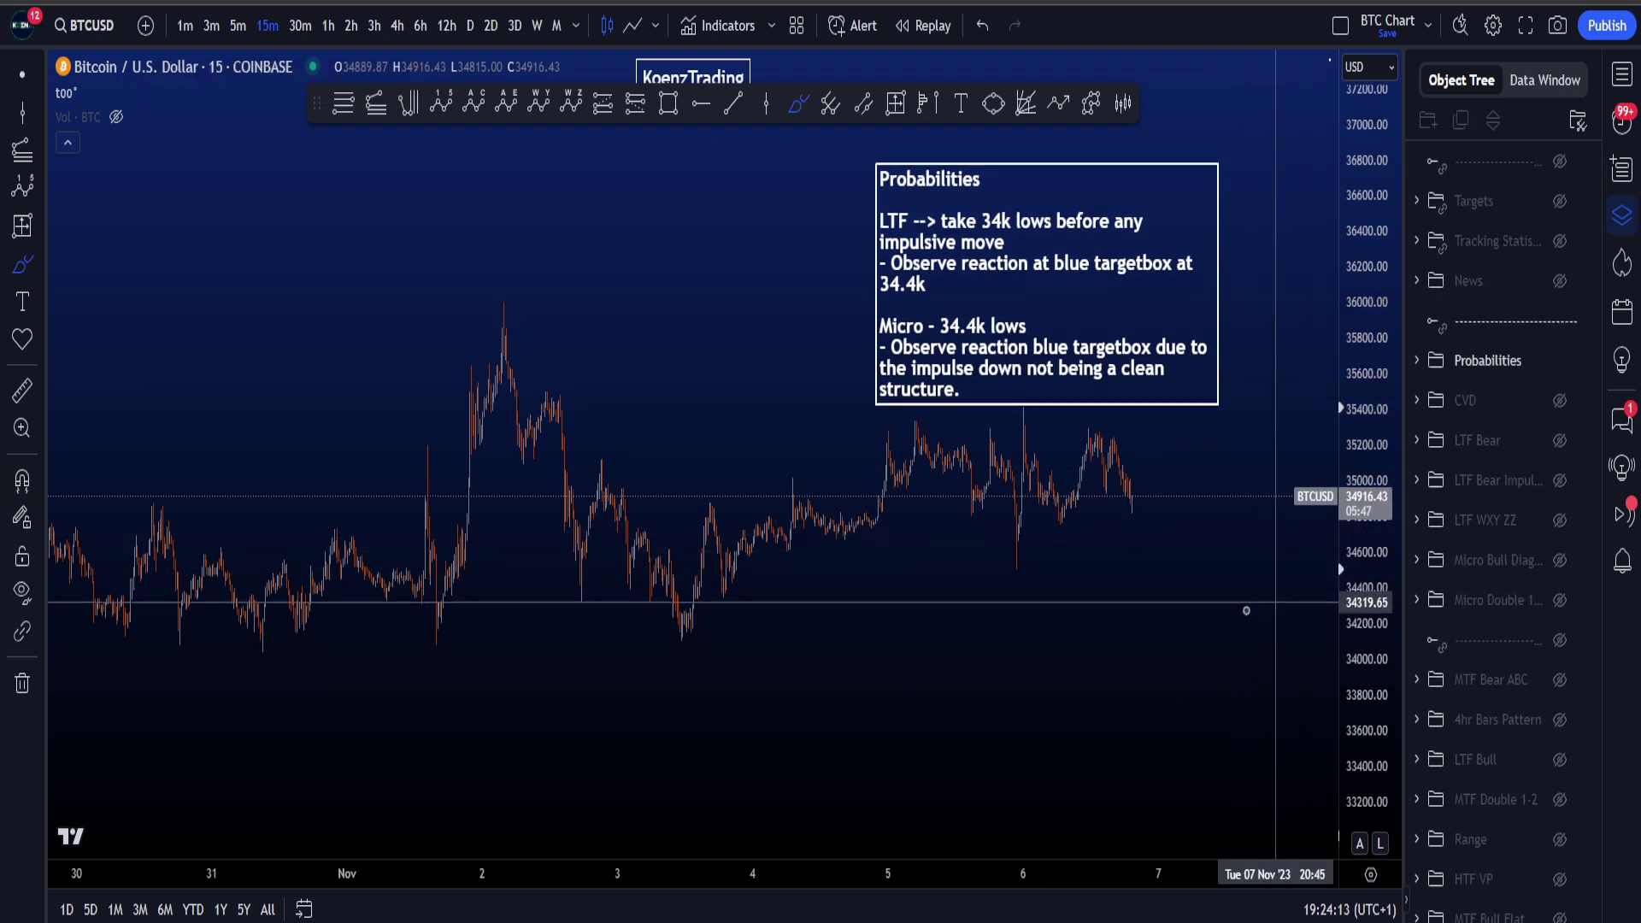
# Show the Targets drawing group alongside the Probabilities note and frame the recent price action
pyautogui.scroll(1, 1258, 606)
pyautogui.moveTo(1353, 684); pyautogui.dragTo(1353, 652)
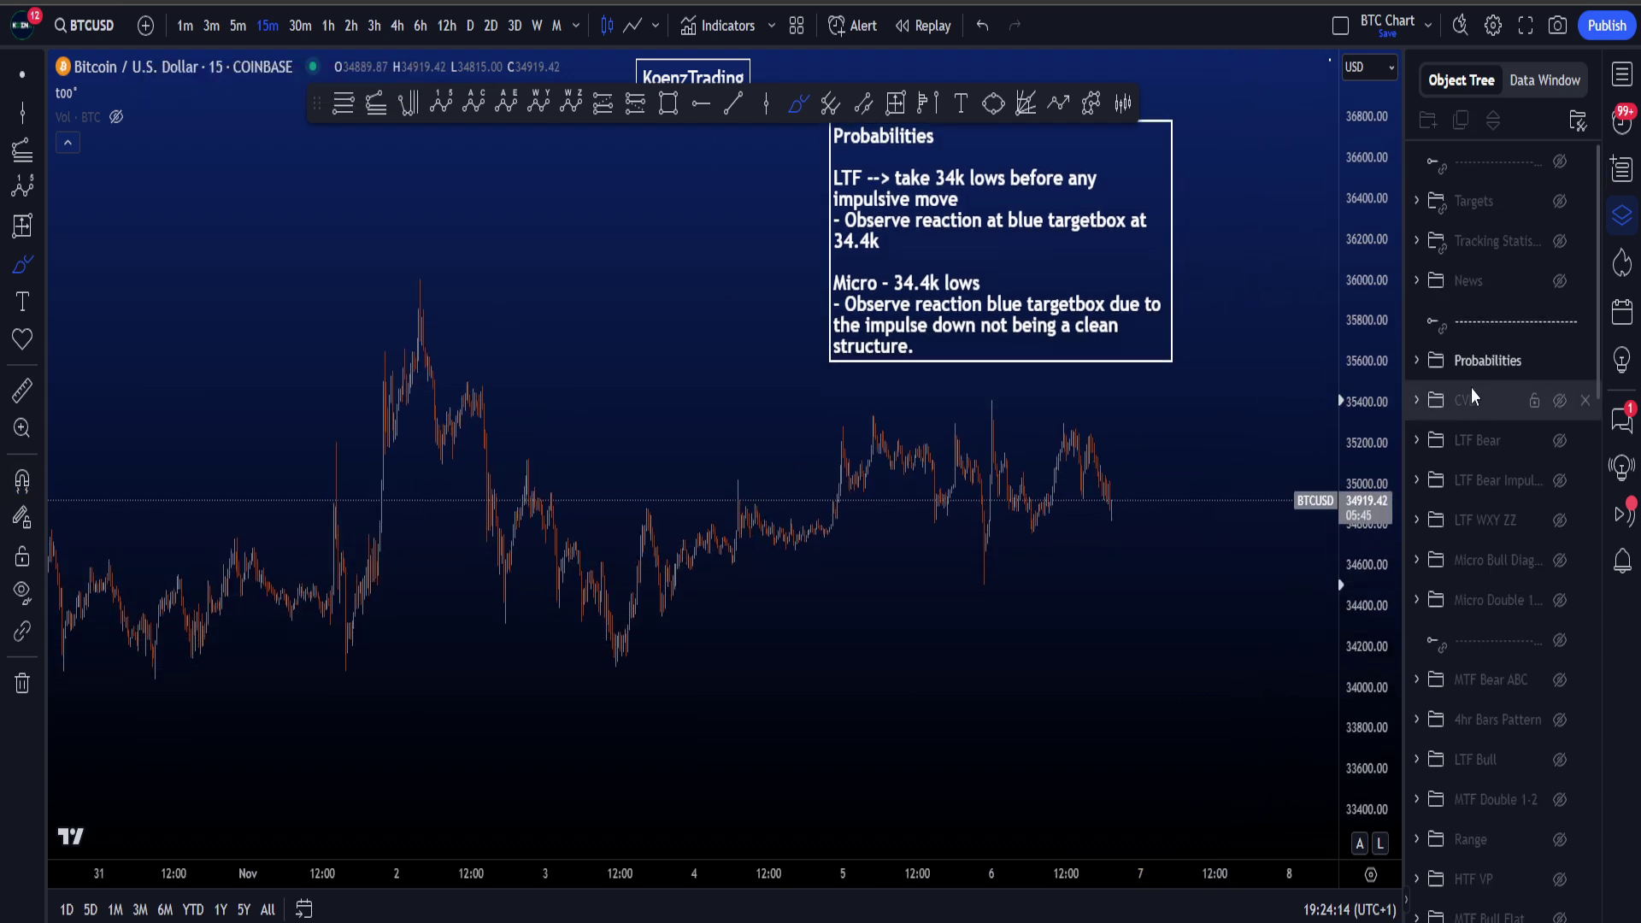
pyautogui.click(1560, 201)
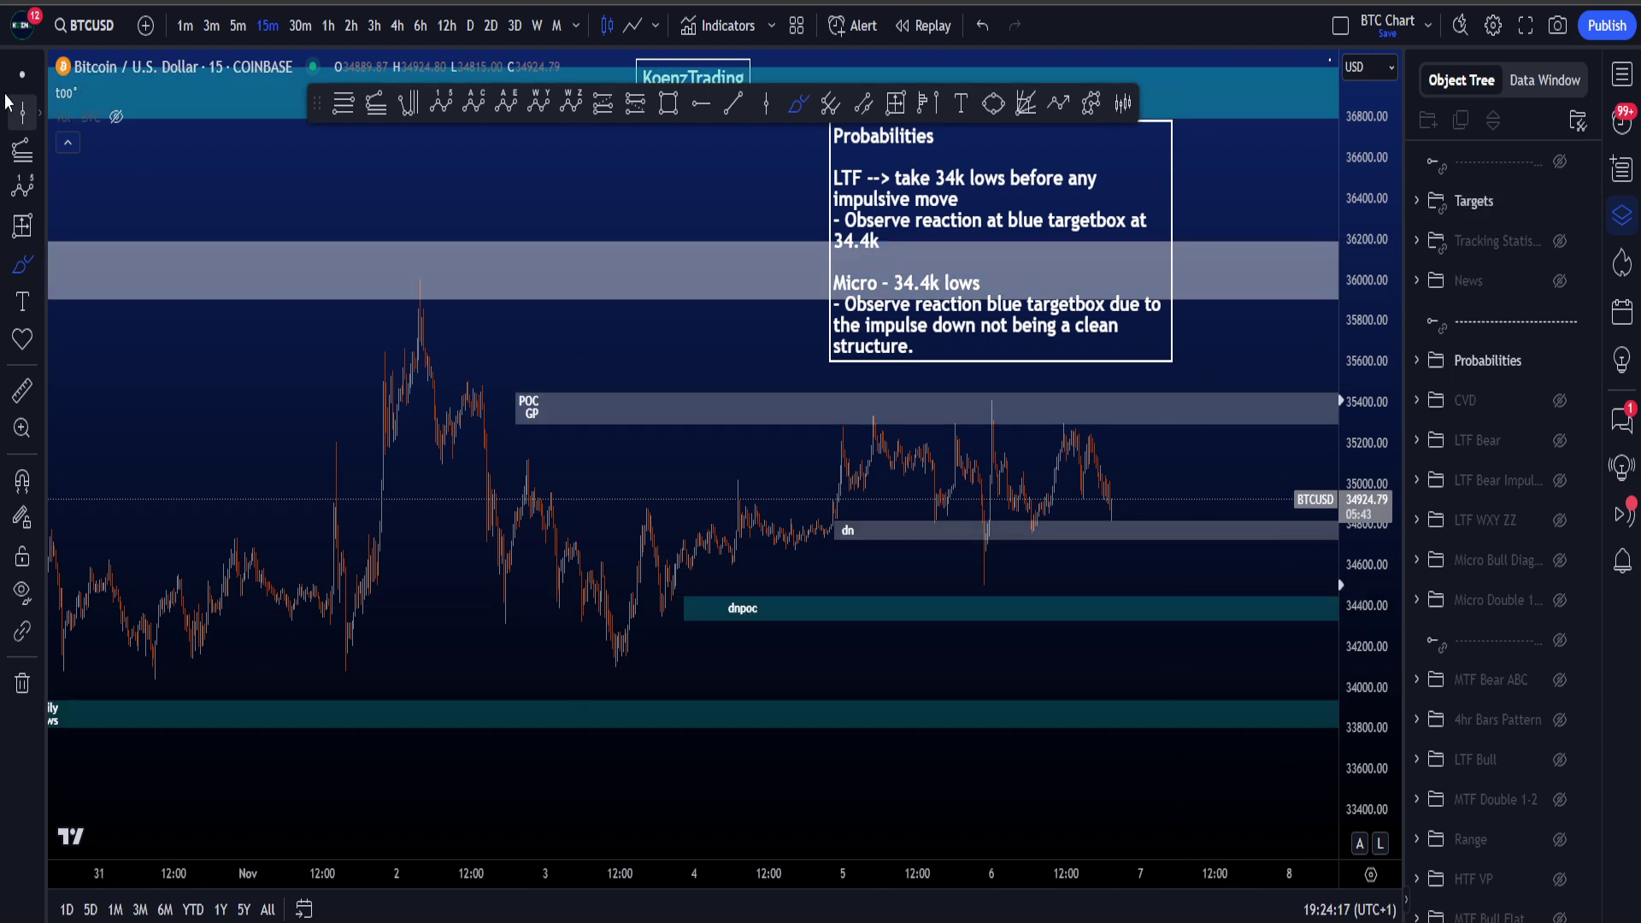
# Select the dnpoc and Daily Lows target boxes in turn to check their price ranges
pyautogui.click(1135, 605)
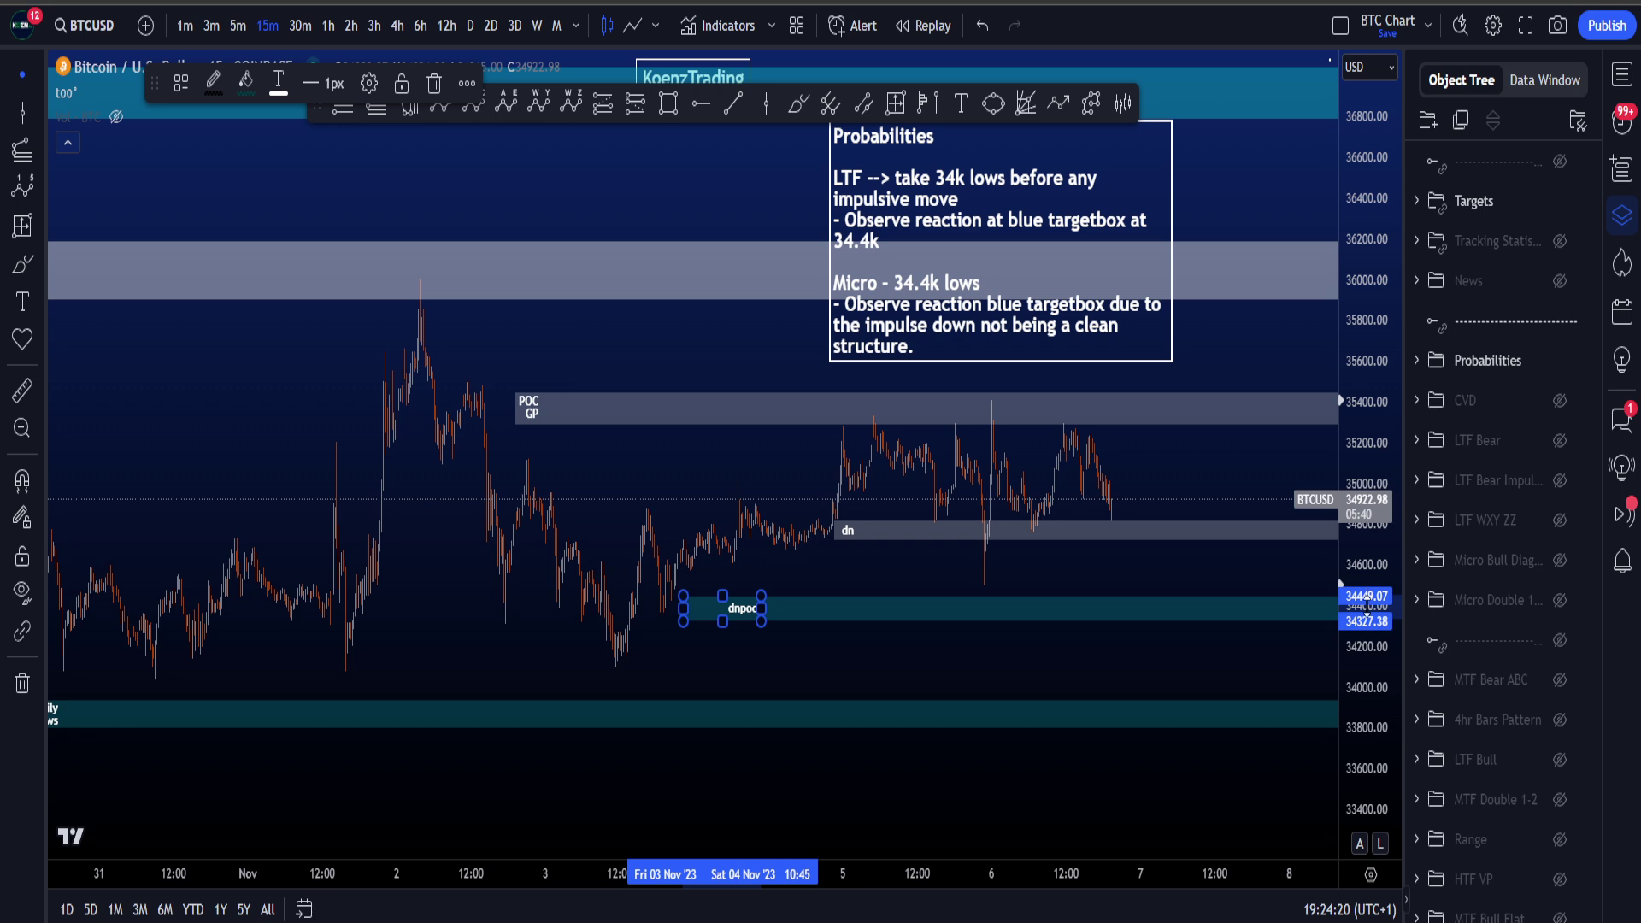
pyautogui.moveTo(1220, 659); pyautogui.dragTo(1216, 545)
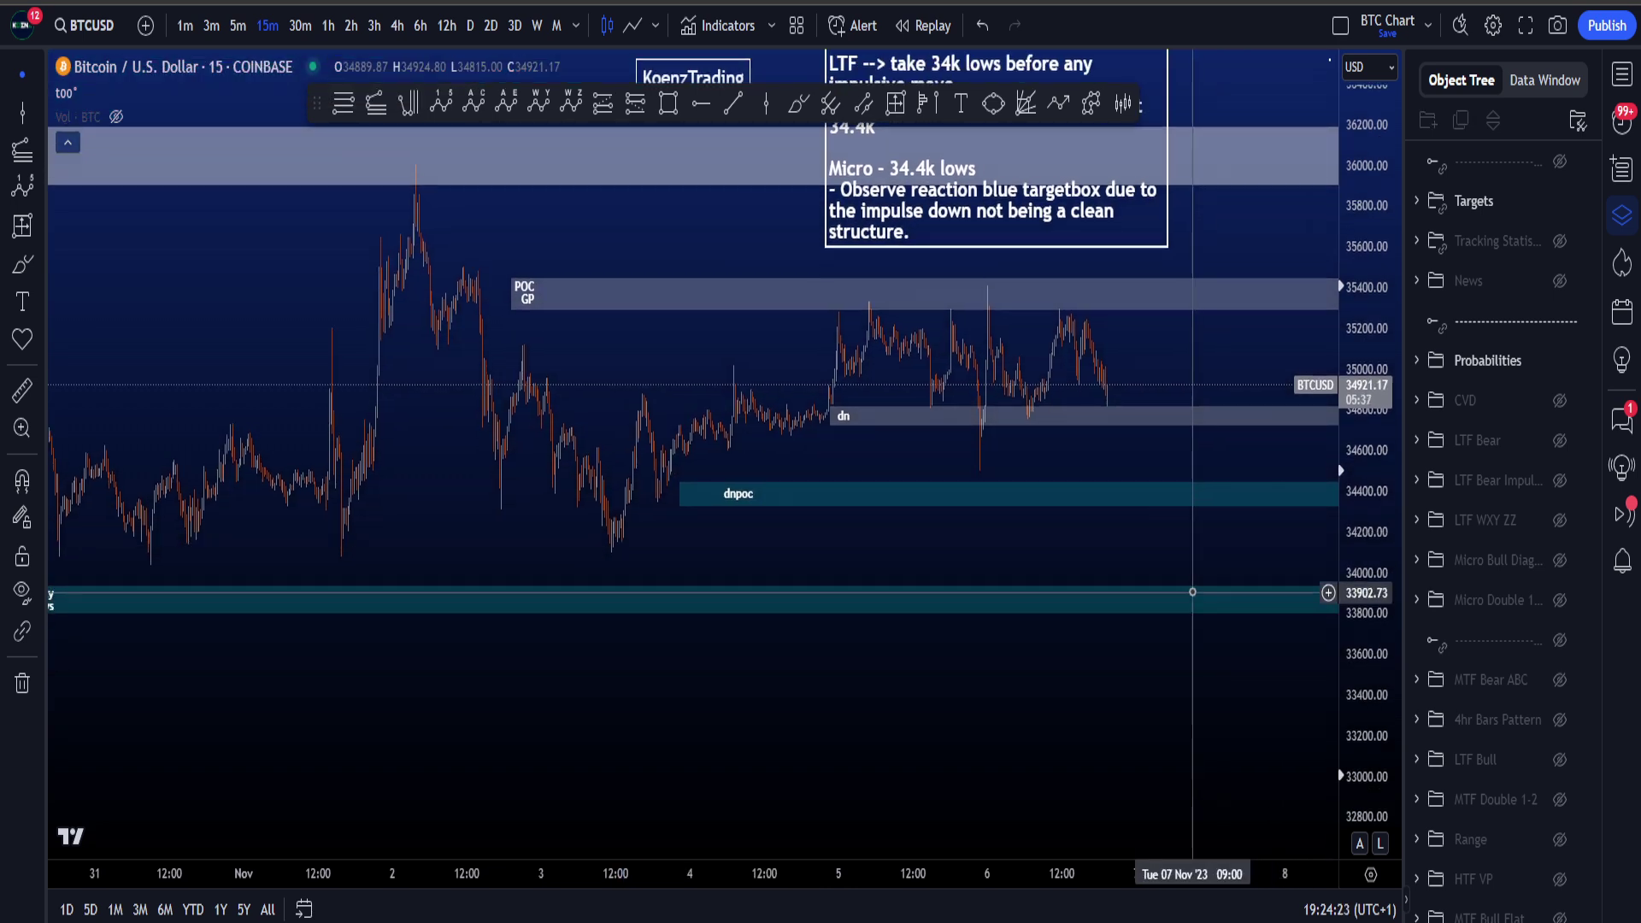
pyautogui.click(1193, 596)
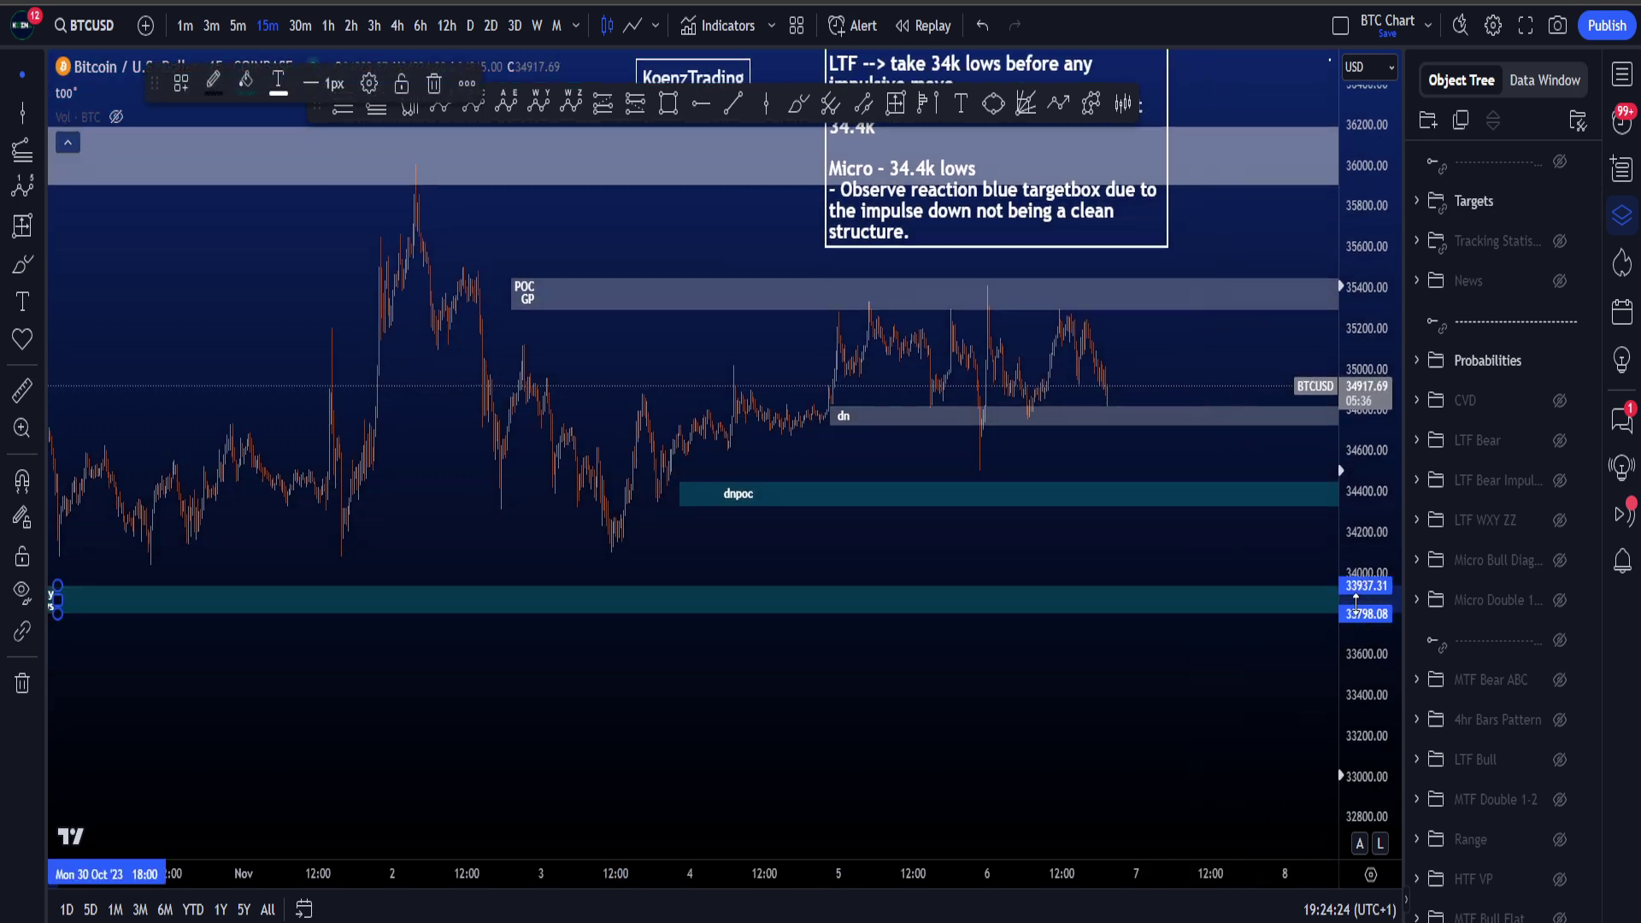
pyautogui.moveTo(1214, 538); pyautogui.dragTo(1231, 663)
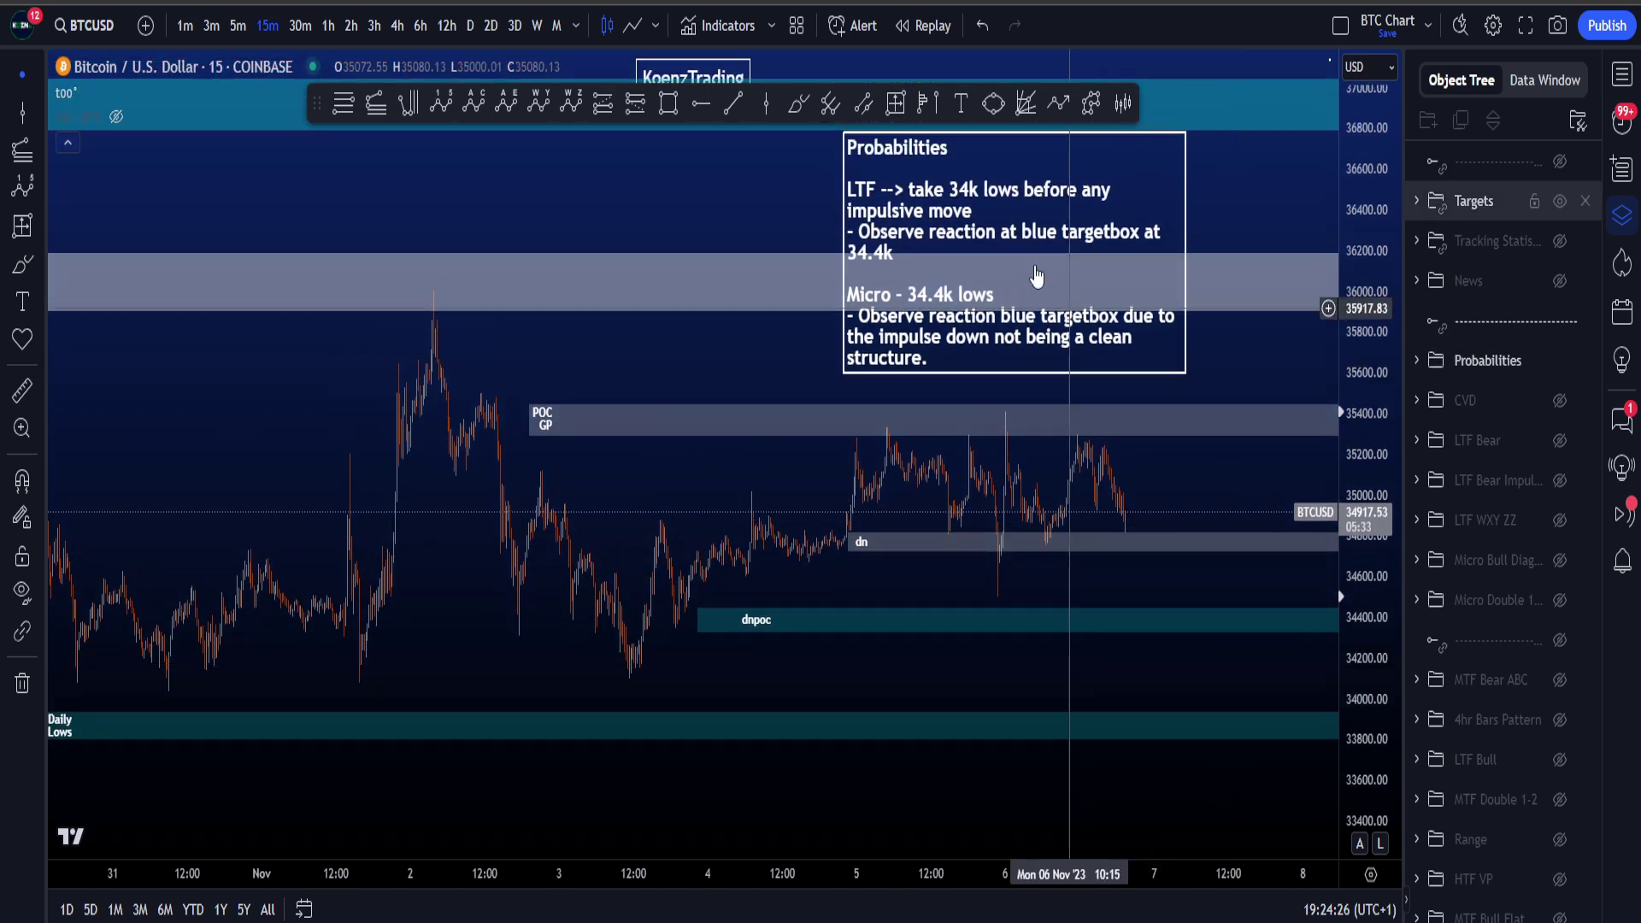
# Mark the top of the POC/GP/Daily target box and the early November high near 36,000 with the brush, undoing every stroke
pyautogui.click(798, 103)
pyautogui.scroll(3, 1108, 477)
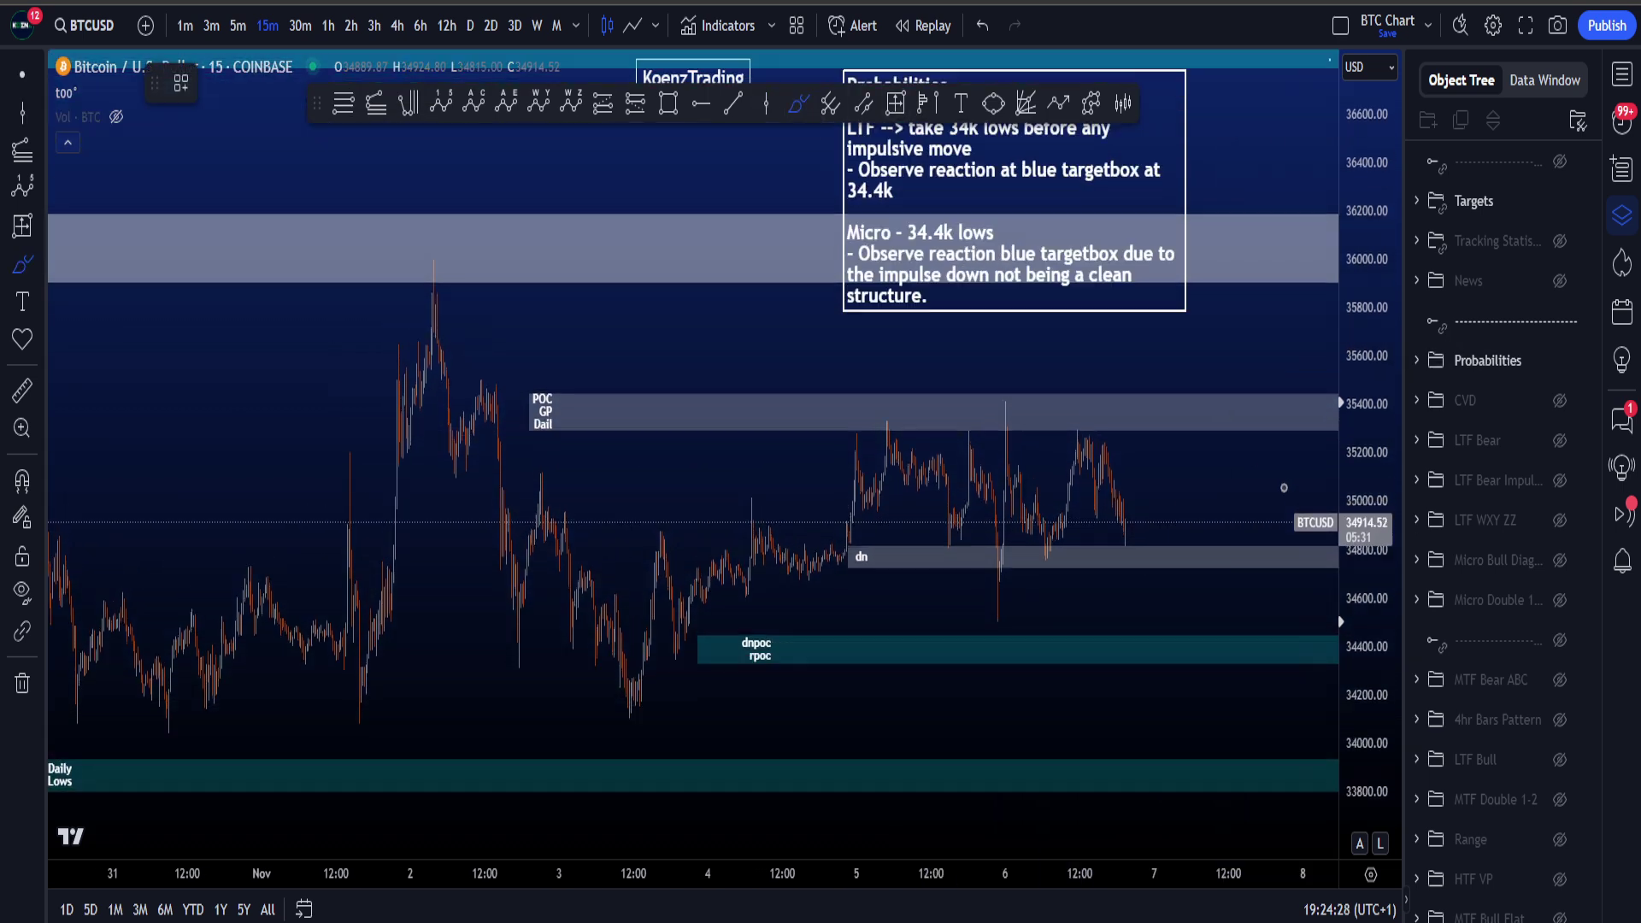
pyautogui.moveTo(1118, 391); pyautogui.dragTo(939, 396)
pyautogui.hotkey('ctrl', 'z')
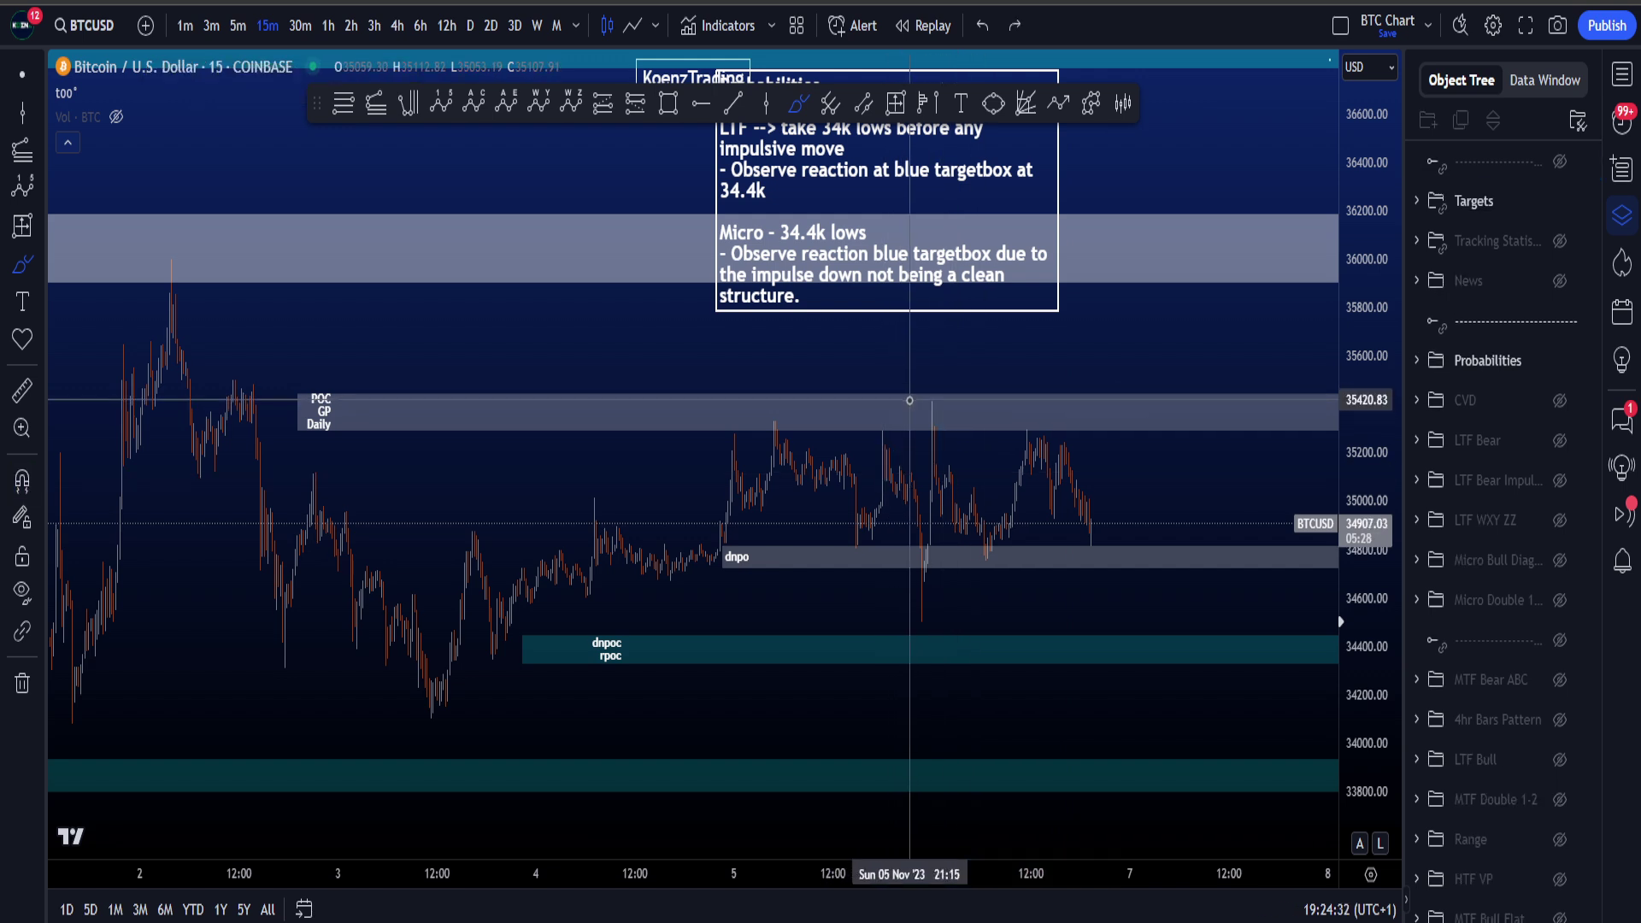
pyautogui.moveTo(914, 375)
pyautogui.mouseDown()
pyautogui.moveTo(1008, 390)
pyautogui.moveTo(1034, 341)
pyautogui.mouseUp()
pyautogui.hotkey('ctrl', 'z')
pyautogui.hotkey('ctrl', 'z')
pyautogui.moveTo(224, 260); pyautogui.dragTo(147, 256)
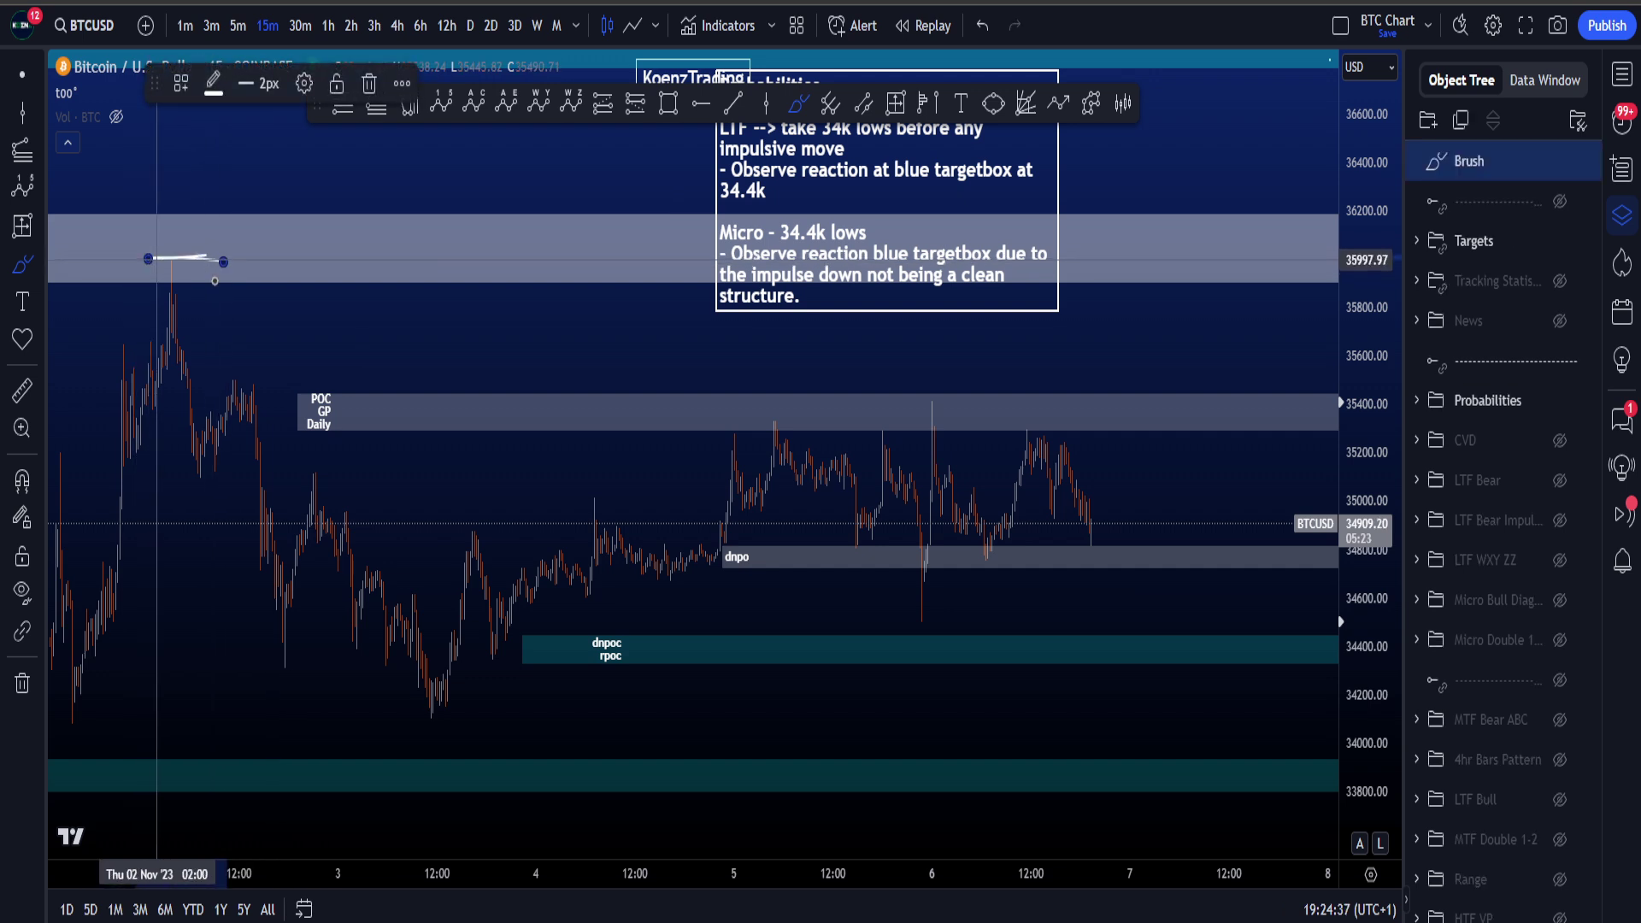
pyautogui.hotkey('ctrl', 'z')
# Show the HTF Levels drawing group and mark the label of its upper Daily line with a brush stroke, undoing the stroke
pyautogui.scroll(-10, 1487, 571)
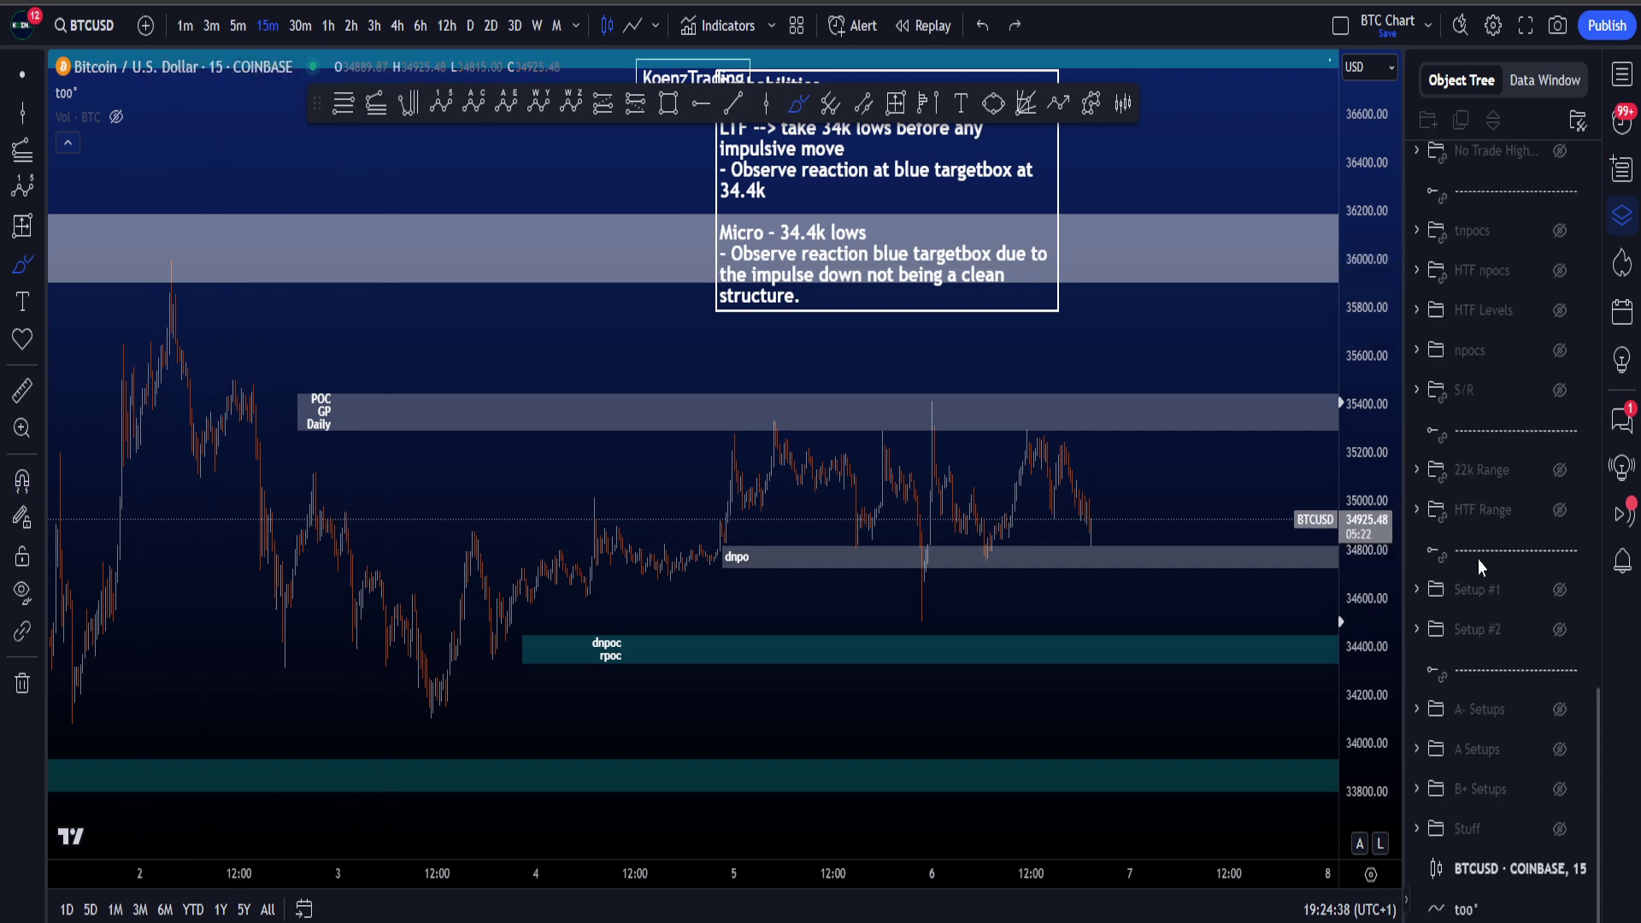
pyautogui.click(1565, 321)
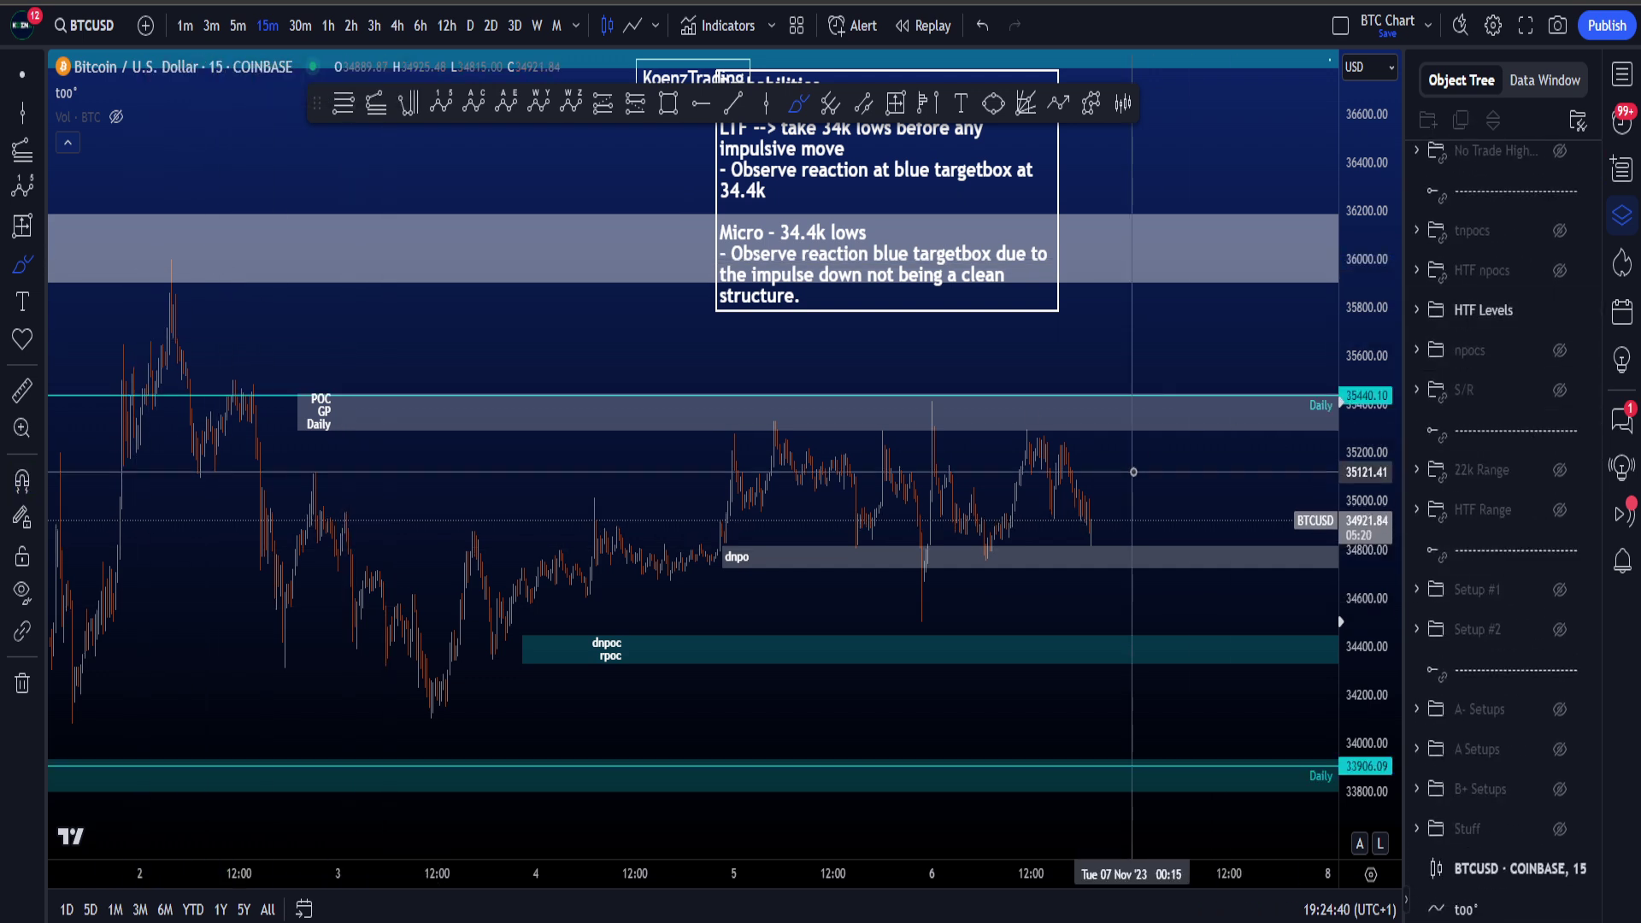
pyautogui.moveTo(1325, 369)
pyautogui.mouseDown()
pyautogui.moveTo(1304, 440)
pyautogui.moveTo(1303, 351)
pyautogui.mouseUp()
pyautogui.hotkey('ctrl', 'z')
# Sketch brush strokes above and along the upper Daily line at 35440.10 around the recent highs, undoing each one
pyautogui.moveTo(1014, 359)
pyautogui.mouseDown()
pyautogui.moveTo(1076, 352)
pyautogui.moveTo(1133, 303)
pyautogui.mouseUp()
pyautogui.hotkey('ctrl', 'z')
pyautogui.moveTo(1119, 394); pyautogui.dragTo(862, 397)
pyautogui.hotkey('ctrl', 'z')
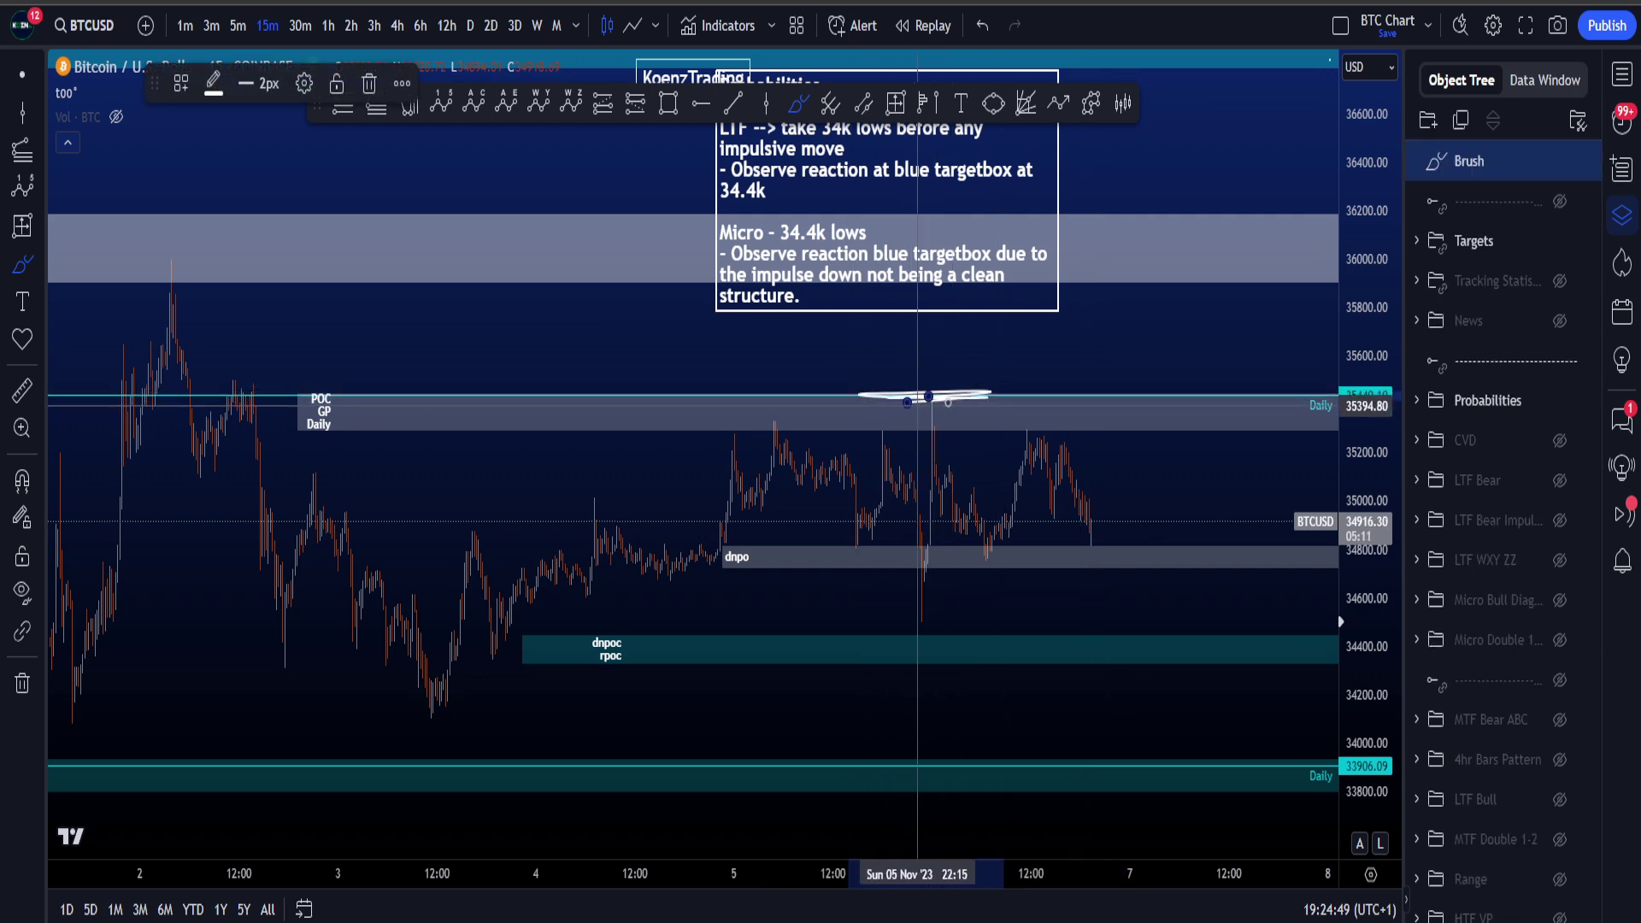
pyautogui.hotkey('ctrl', 'z')
pyautogui.moveTo(1195, 389); pyautogui.dragTo(1132, 393)
pyautogui.hotkey('ctrl', 'z')
# Mark the high near 36,000, the recent wick low and the area above the lower Daily line with the brush, undoing each stroke
pyautogui.moveTo(121, 257); pyautogui.dragTo(197, 259)
pyautogui.hotkey('ctrl', 'z')
pyautogui.moveTo(962, 614)
pyautogui.mouseDown()
pyautogui.moveTo(904, 609)
pyautogui.moveTo(982, 611)
pyautogui.moveTo(952, 615)
pyautogui.mouseUp()
pyautogui.hotkey('ctrl', 'z')
pyautogui.moveTo(1029, 736)
pyautogui.mouseDown()
pyautogui.moveTo(926, 751)
pyautogui.moveTo(1035, 765)
pyautogui.mouseUp()
pyautogui.hotkey('ctrl', 'z')
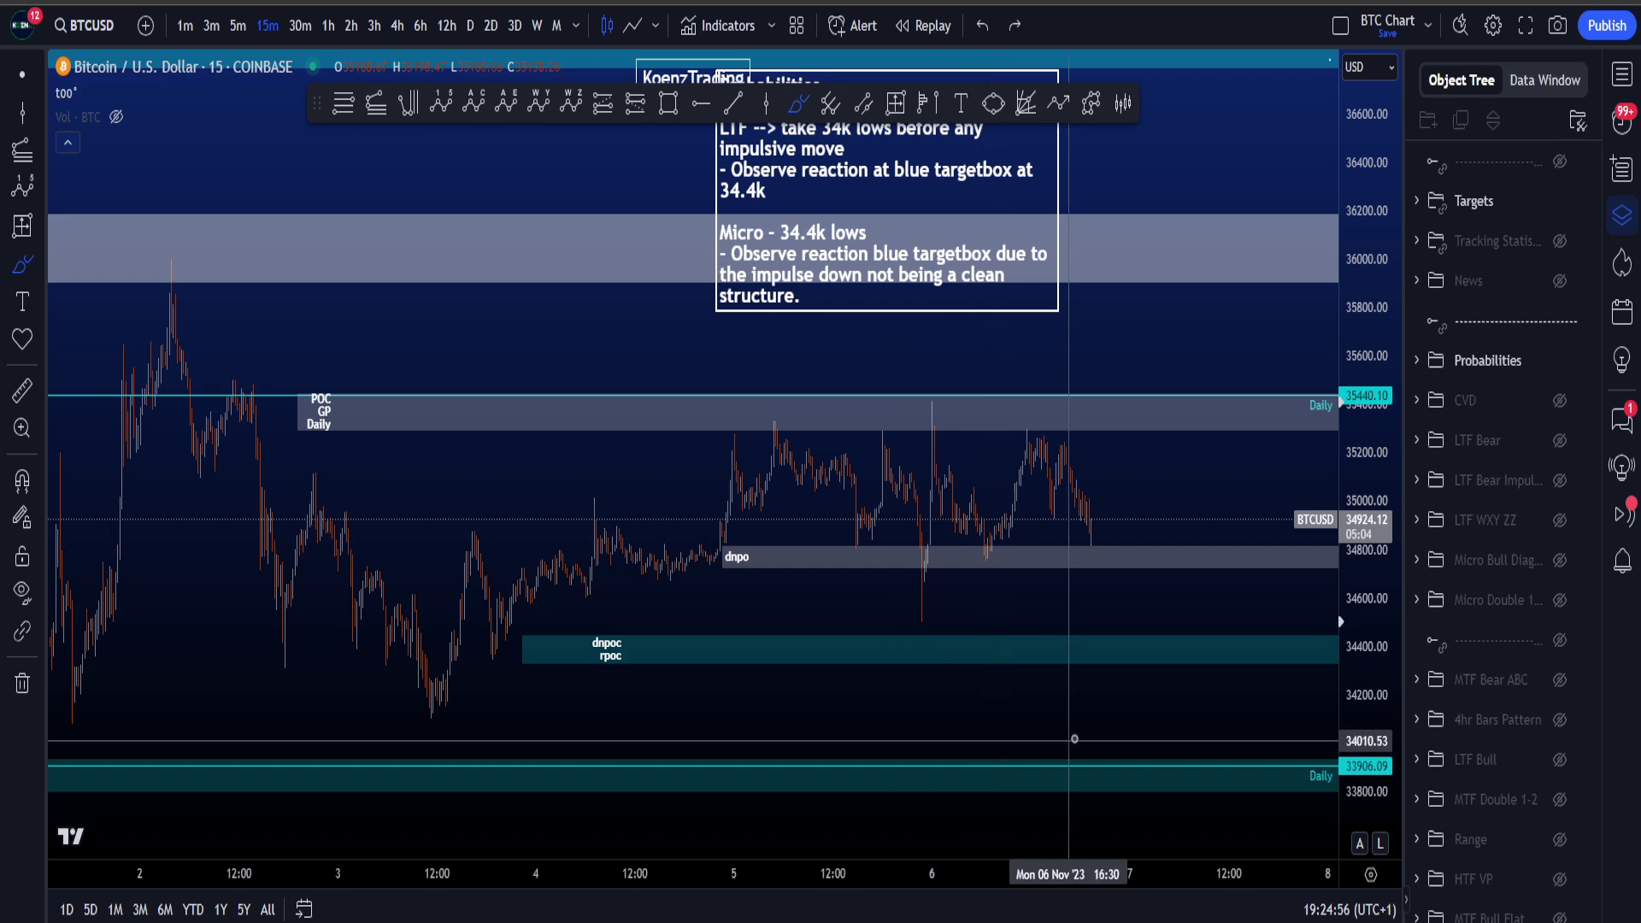